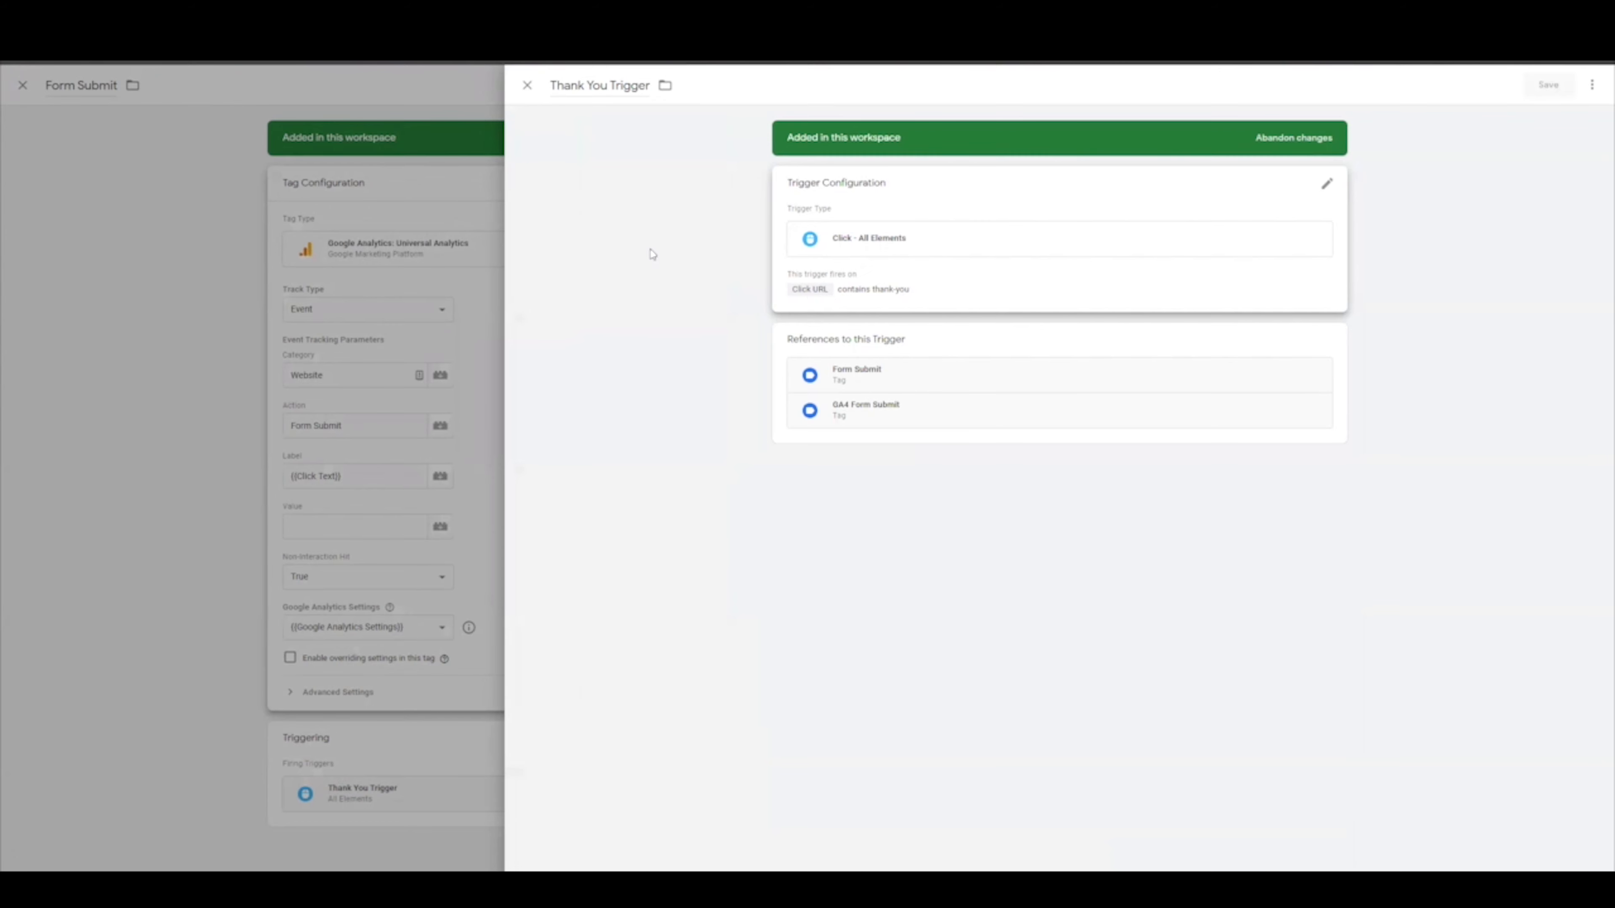
Step: Close the Thank You Trigger, then reopen the Form Submit tag's configuration to examine its action and label fields before returning to the tag list
left_click(528, 86)
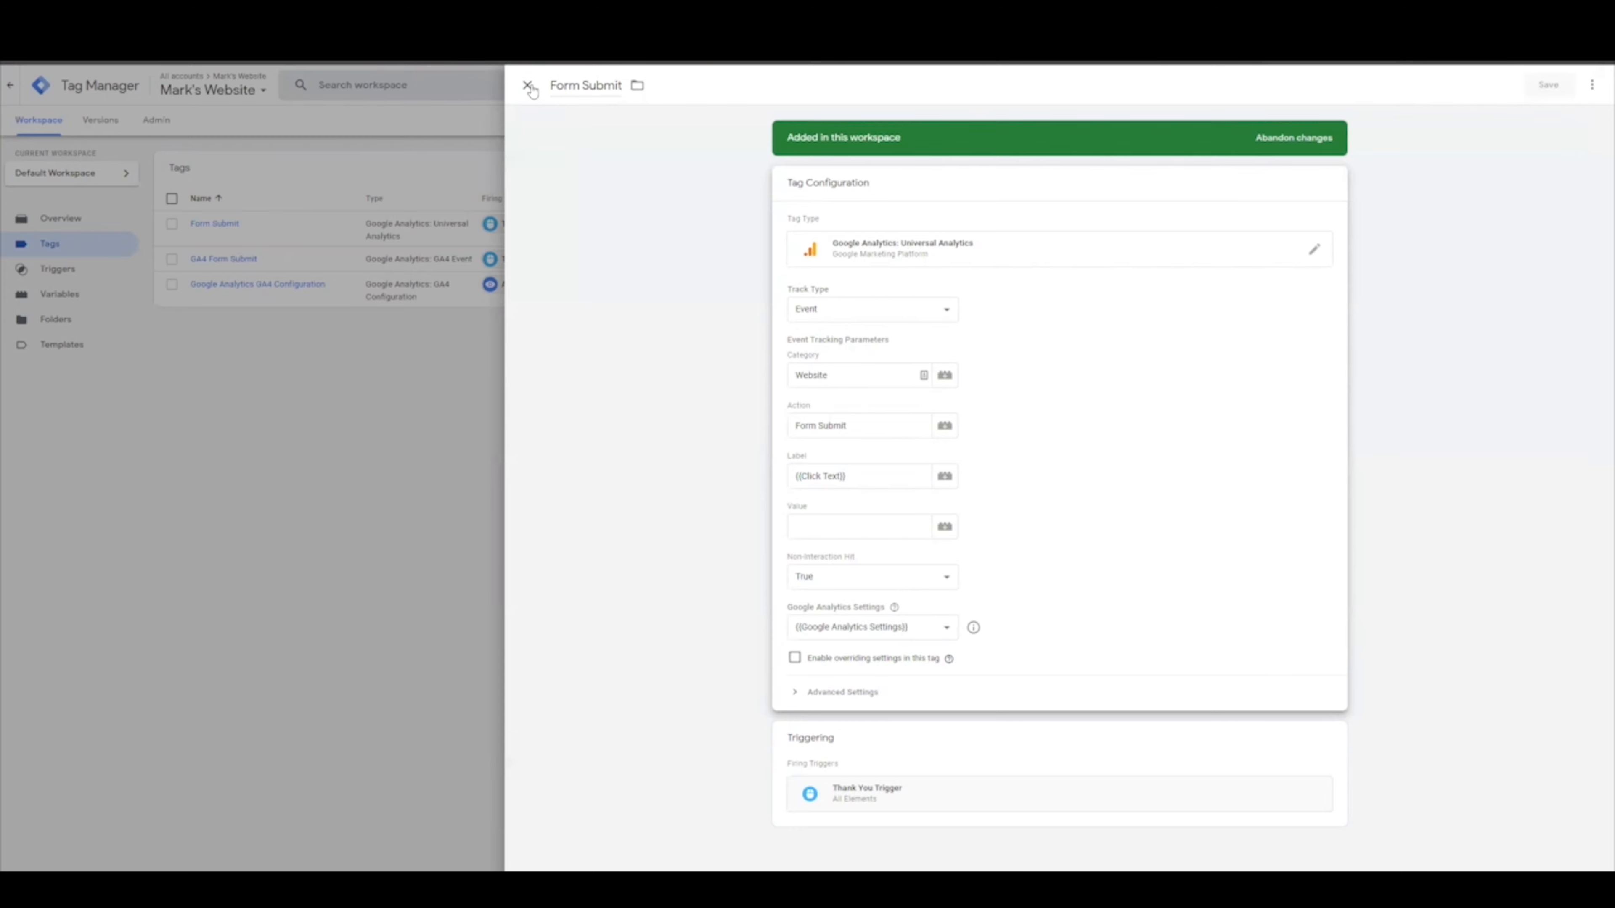
left_click(527, 87)
left_click(214, 223)
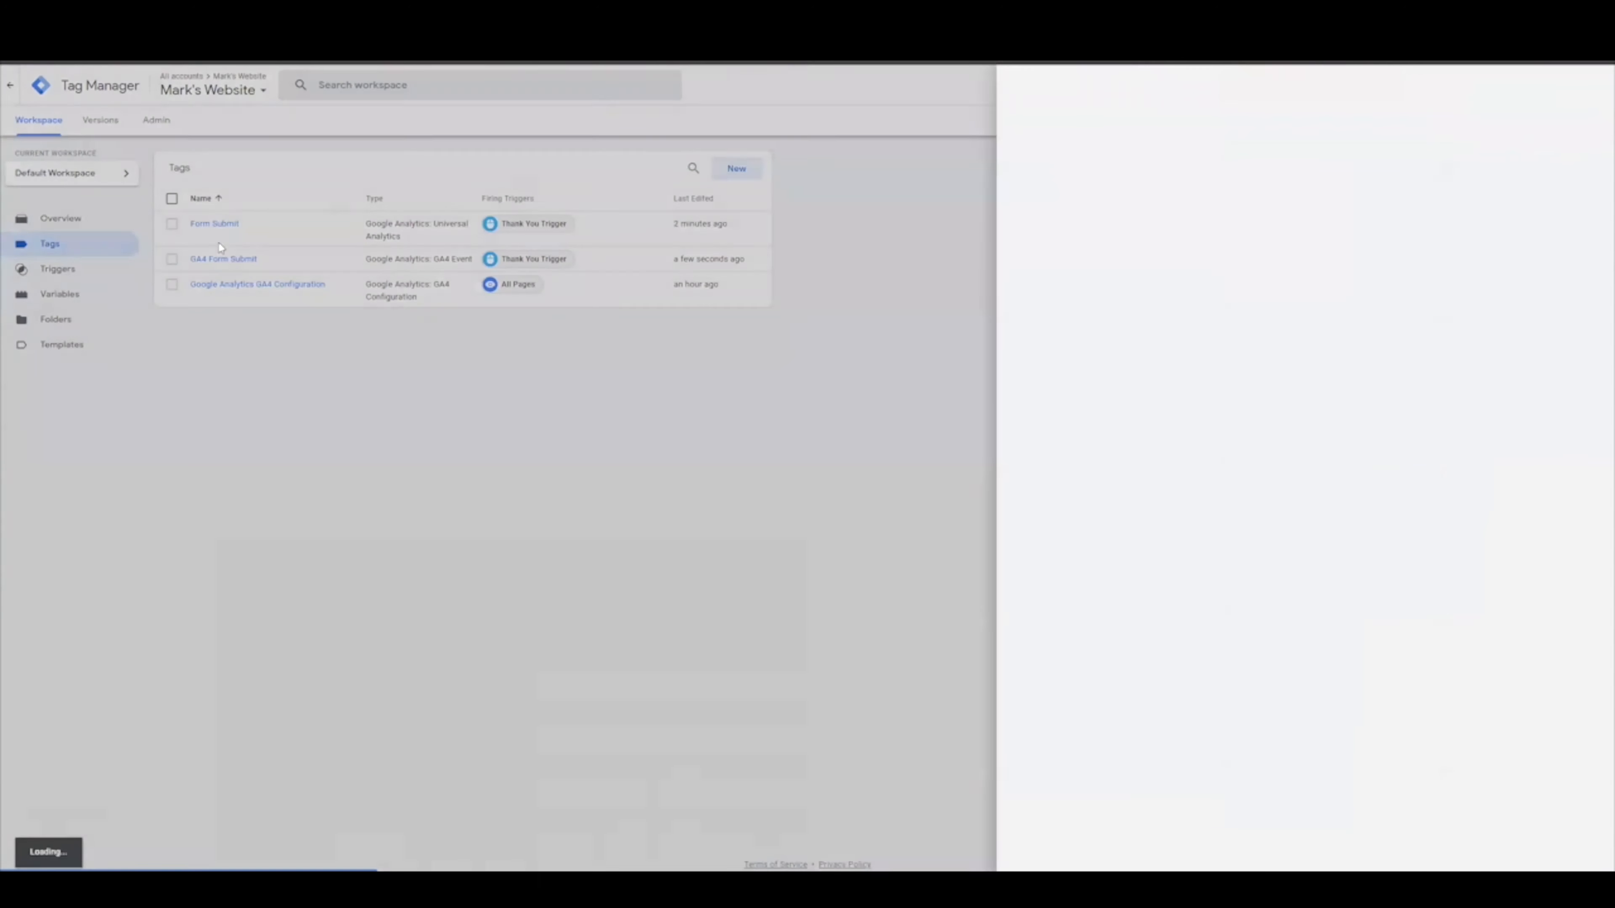
left_click(862, 391)
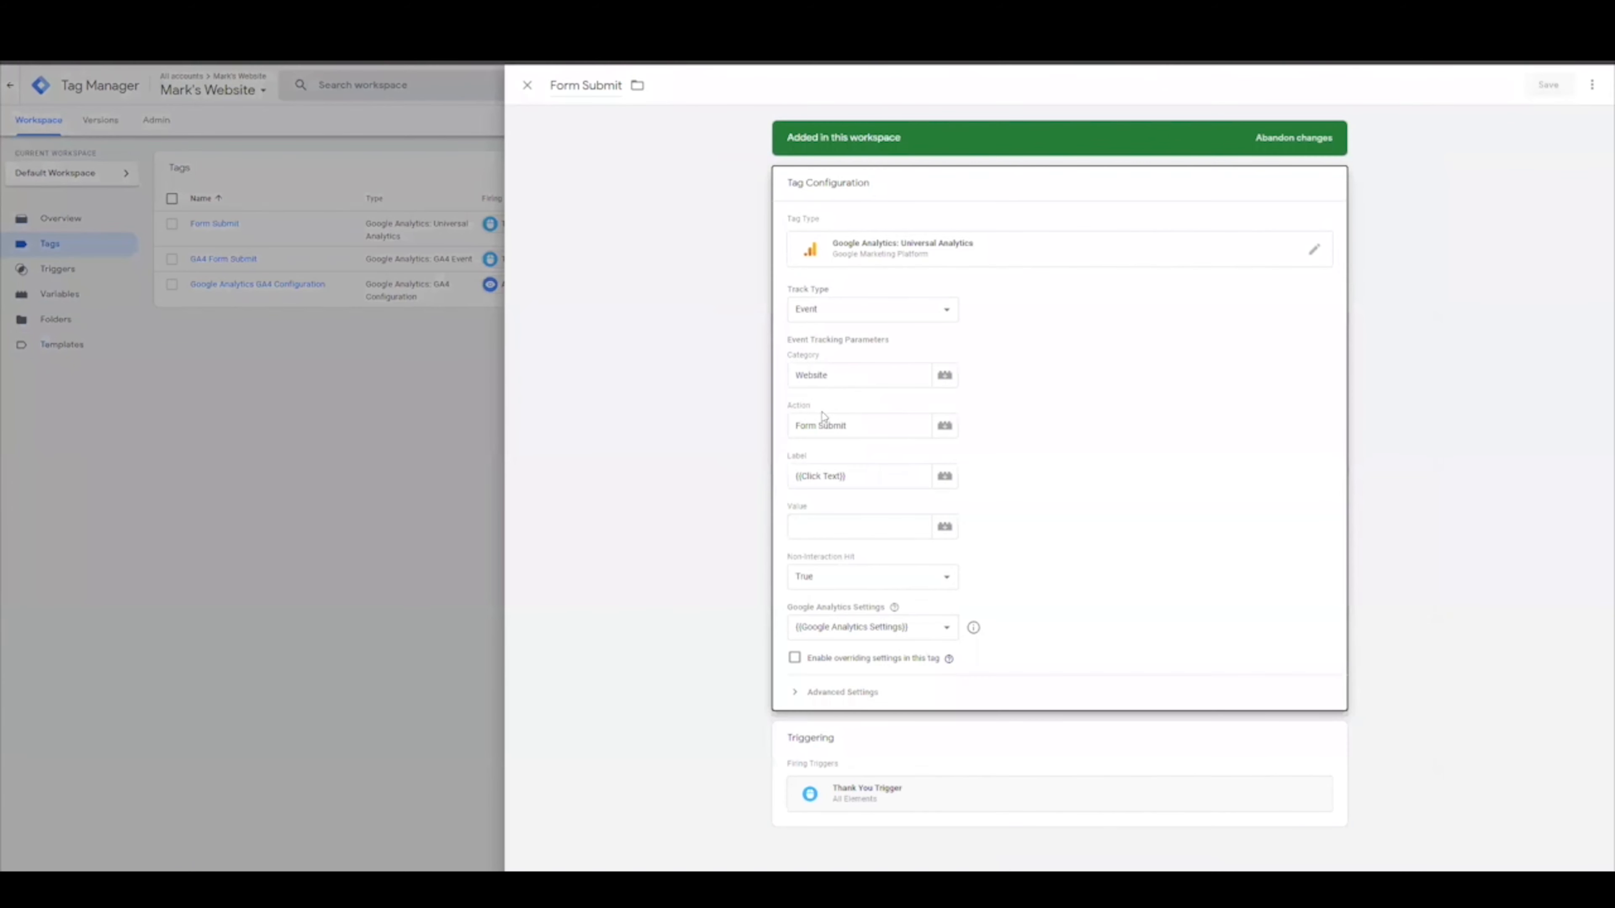
left_click_drag(810, 476, 843, 475)
left_click(844, 476)
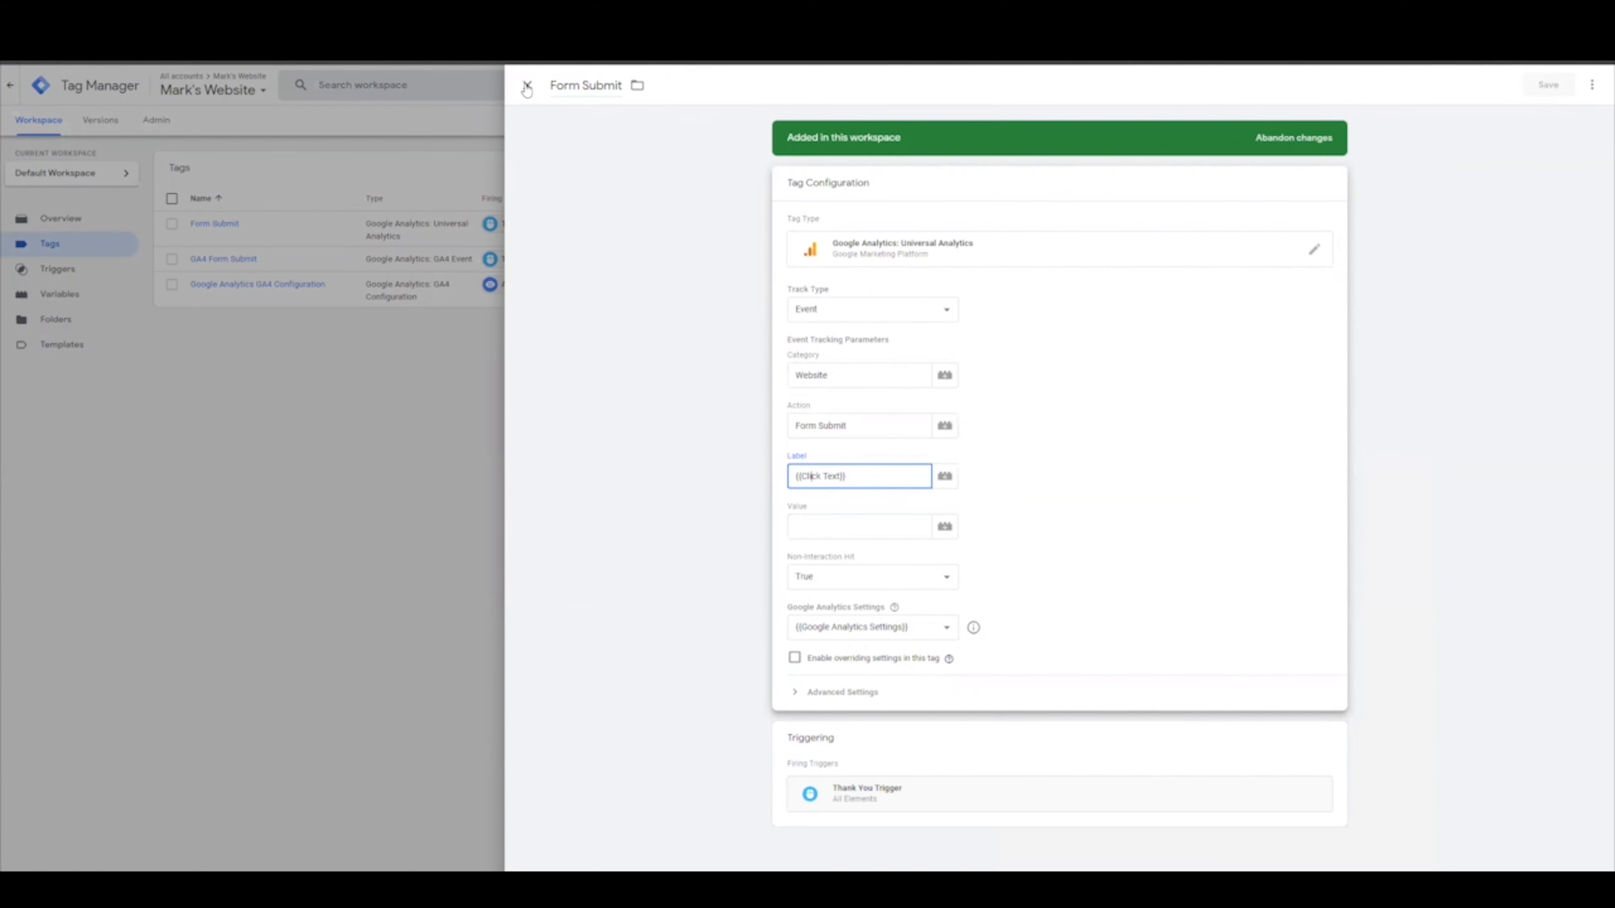
left_click_drag(832, 476, 798, 475)
left_click(833, 475)
left_click(832, 476)
left_click(526, 86)
Step: Open the GA4 Form Submit tag's configuration, keep Google Analytics GA4 Configuration as its configuration tag, and examine its event name
left_click(216, 259)
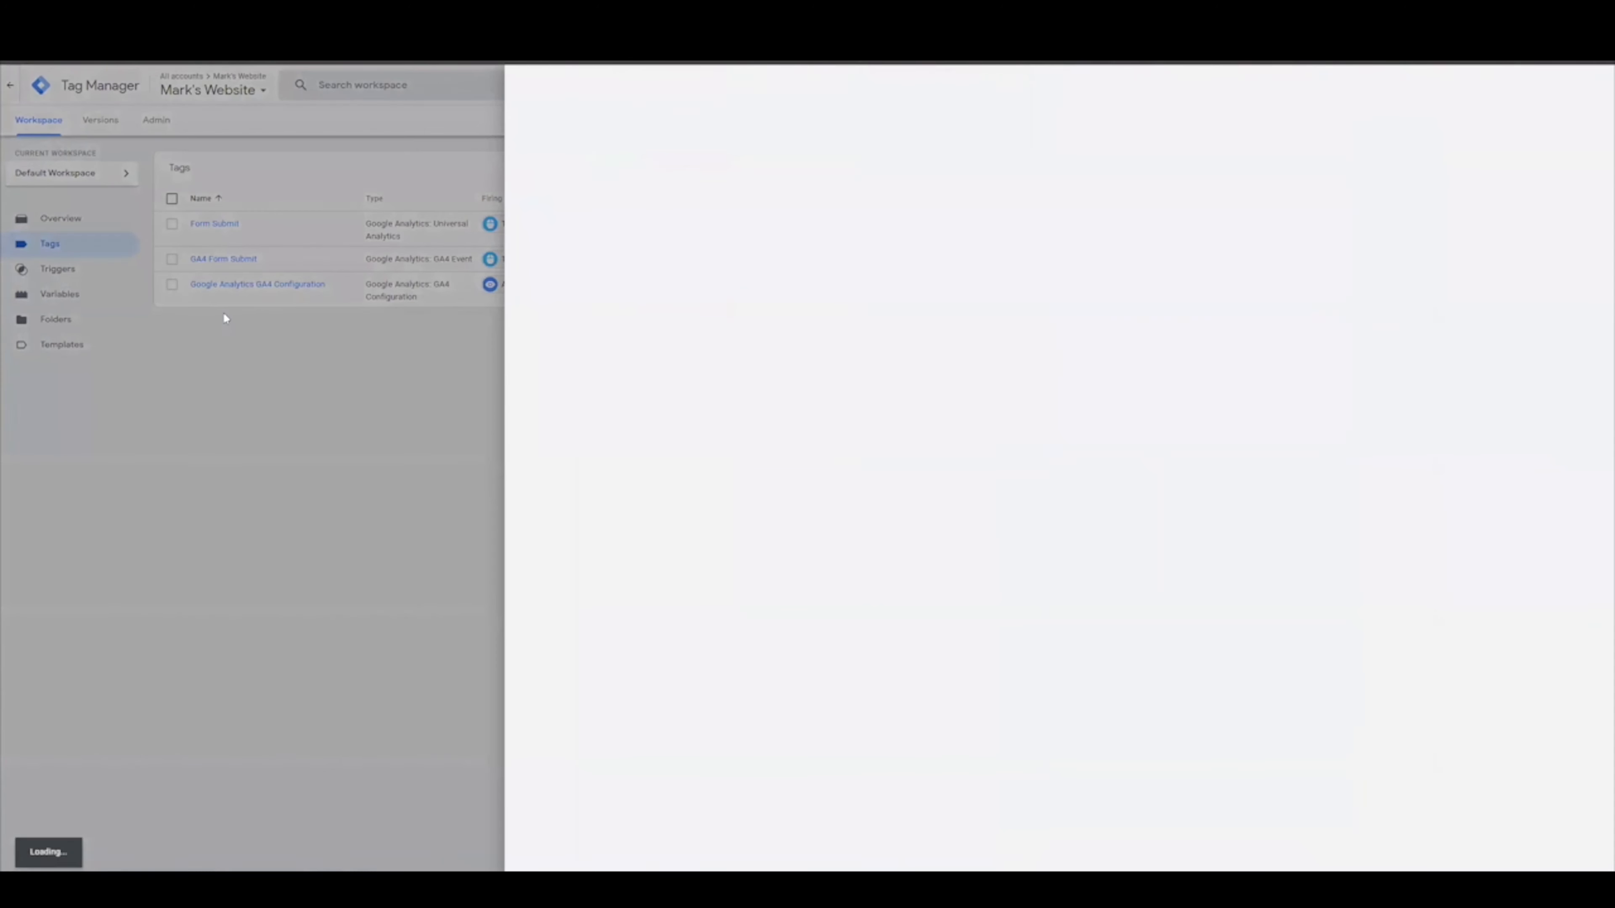
left_click(933, 318)
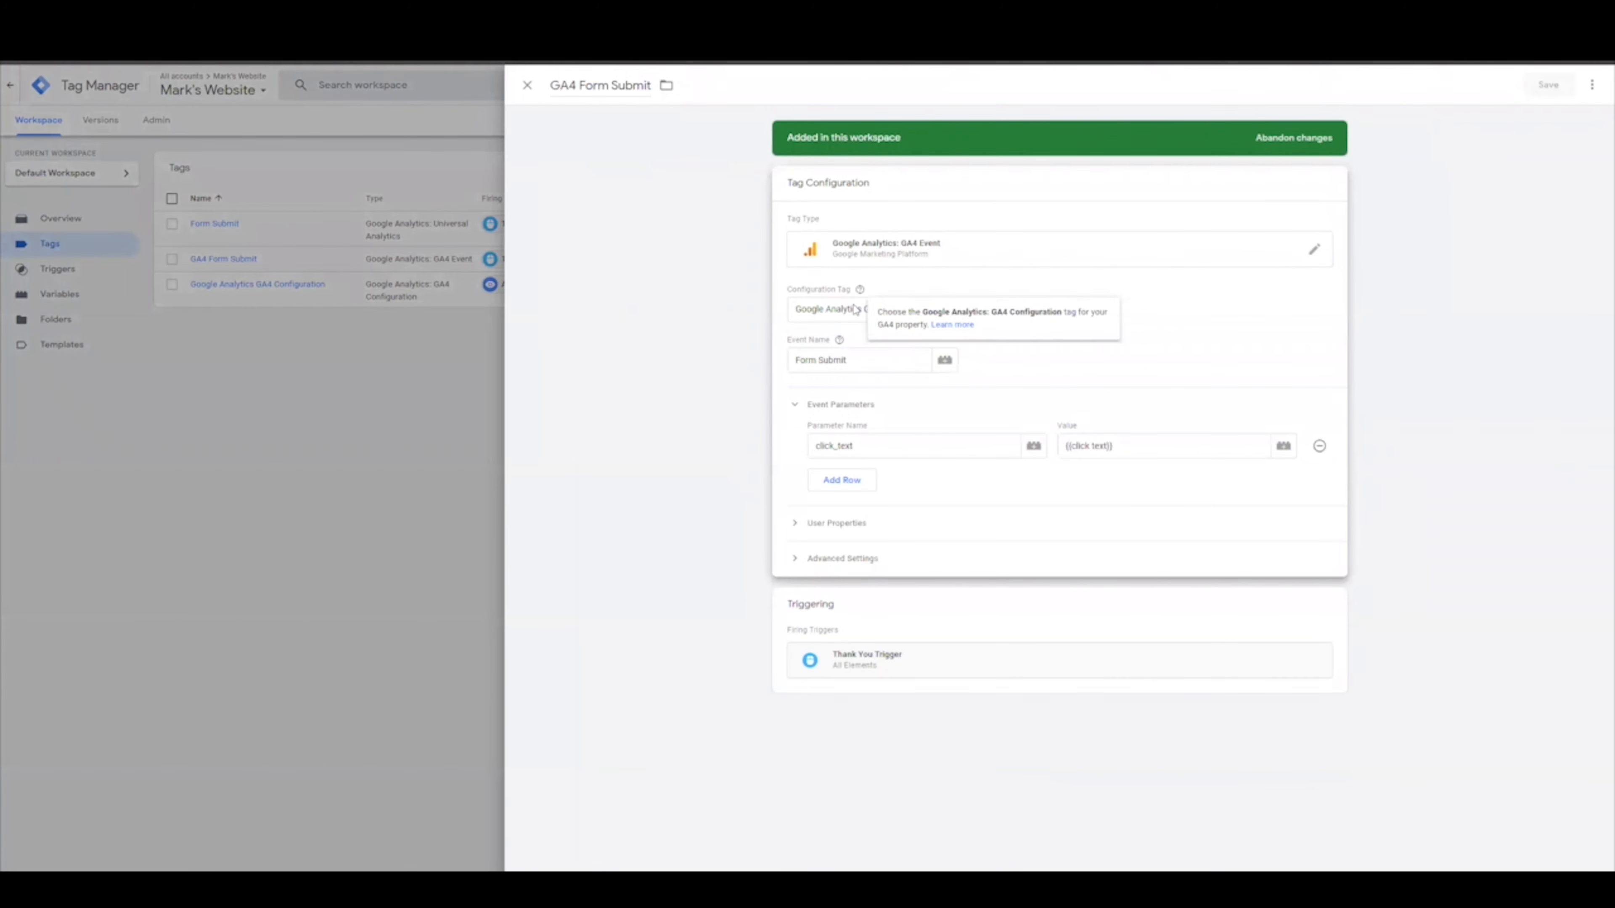
left_click(841, 310)
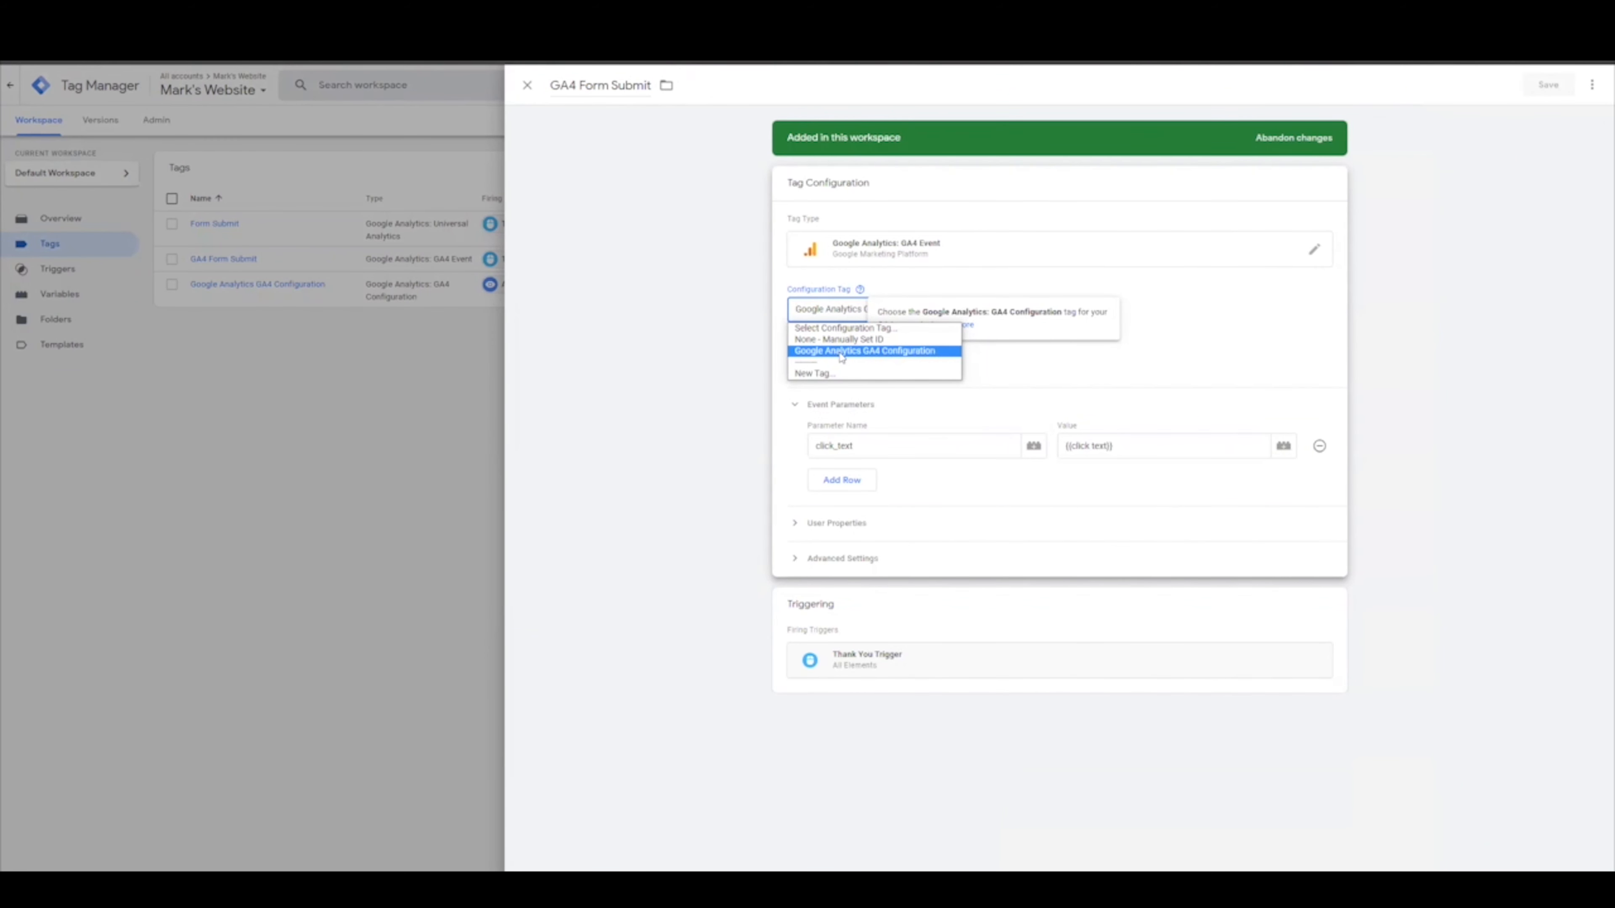
left_click(841, 354)
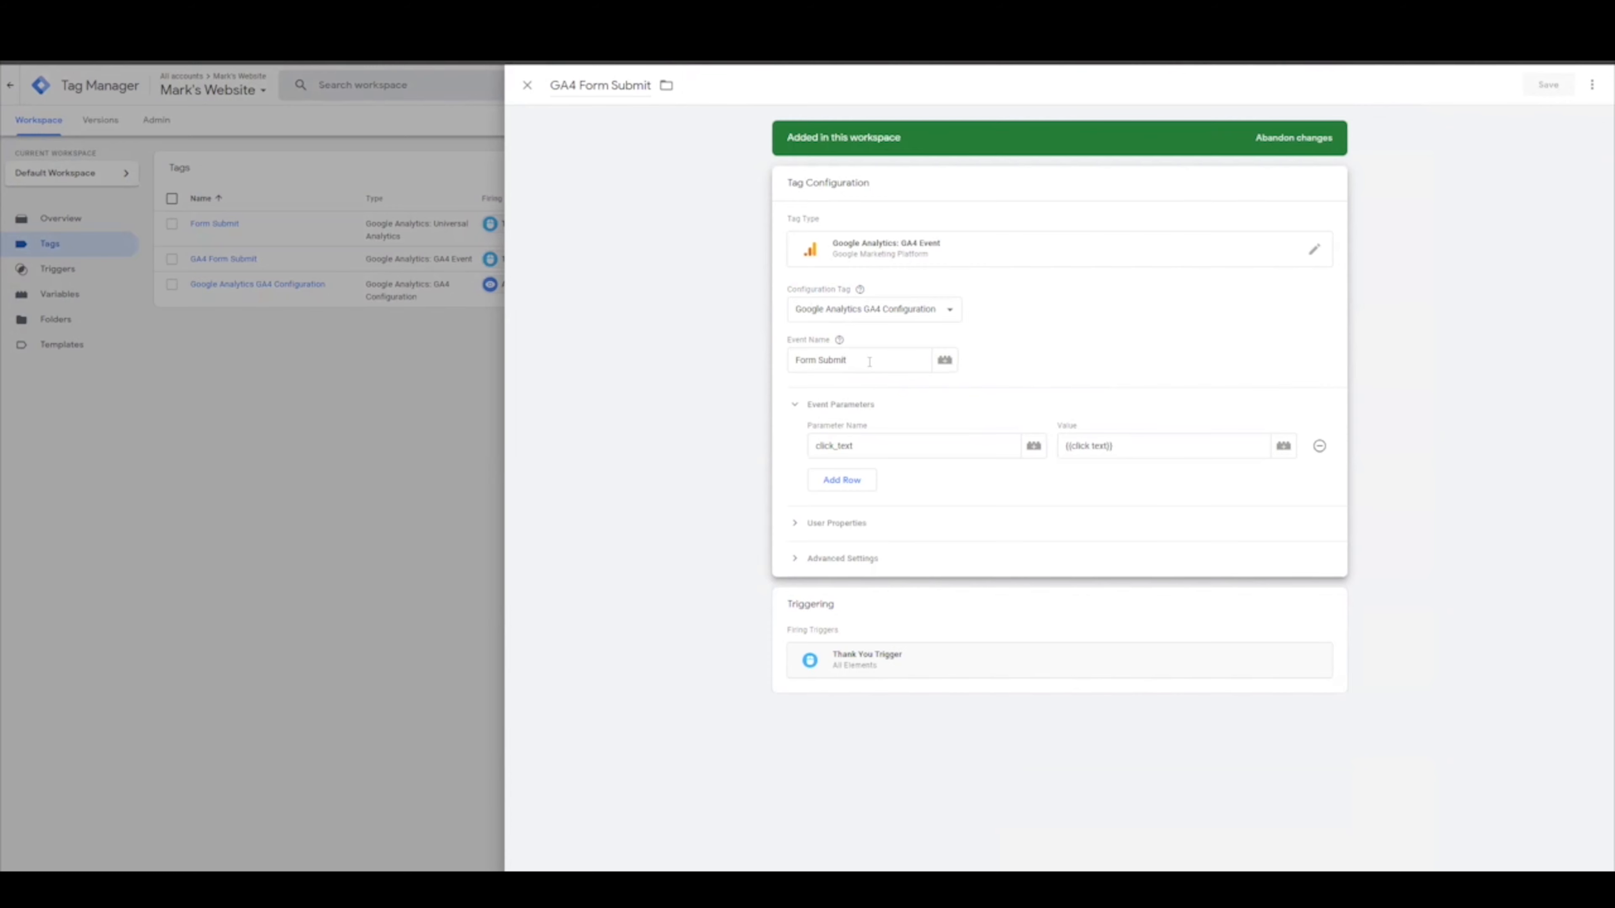
left_click_drag(791, 348, 819, 345)
left_click(827, 350)
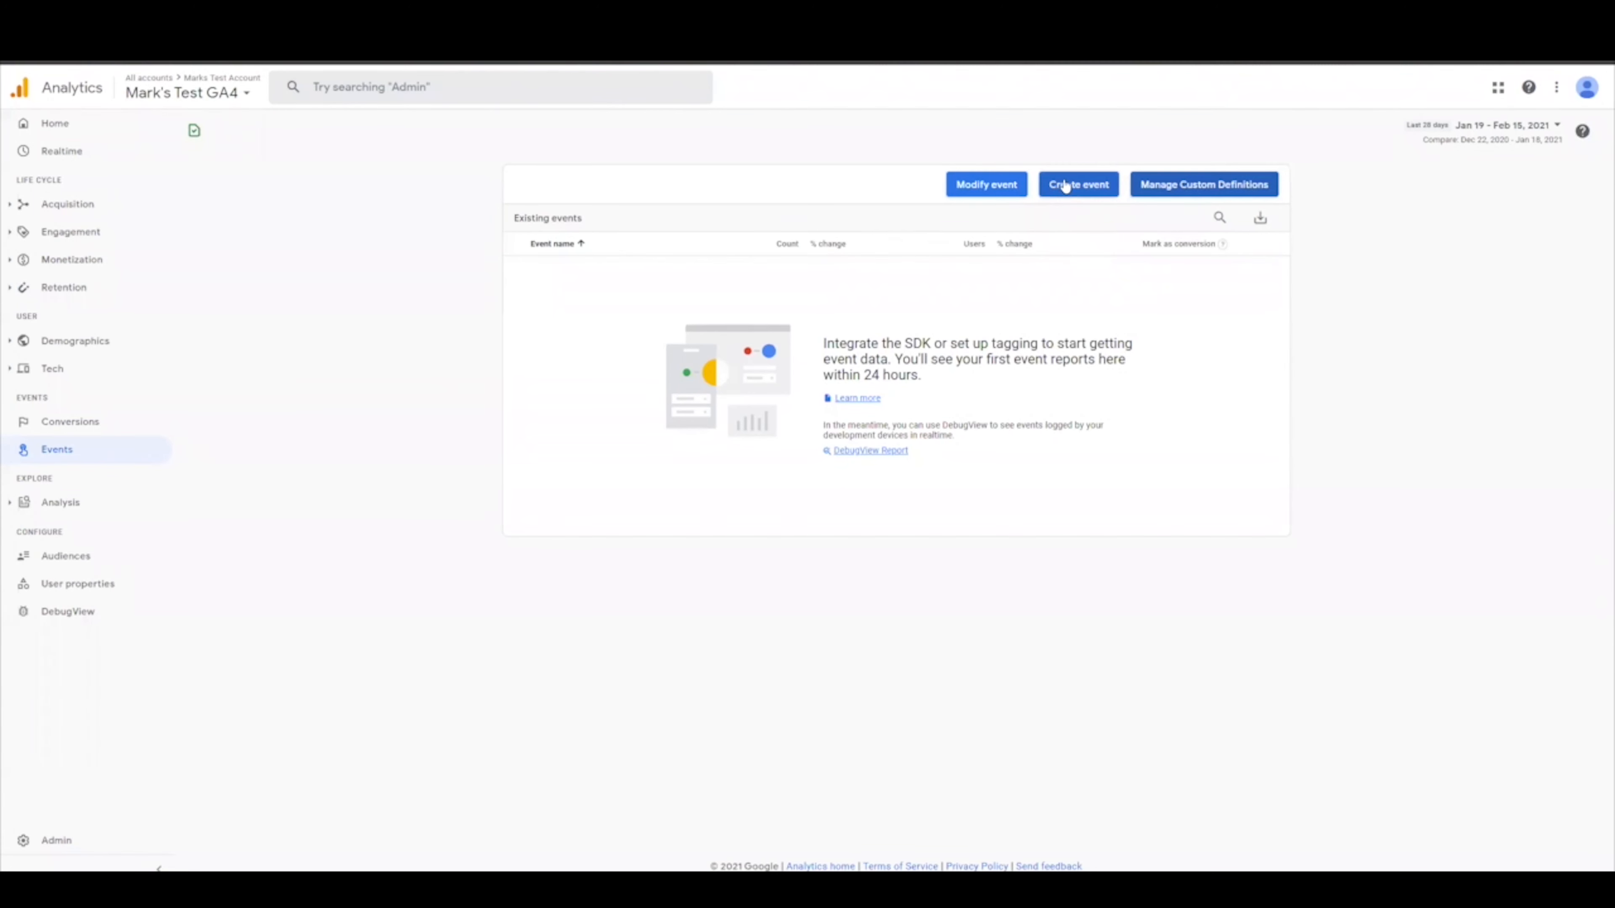
Step: Switch to Google Analytics, start a new custom event, examine the full list of suggested event names, and close the form
left_click(1060, 186)
left_click(1307, 149)
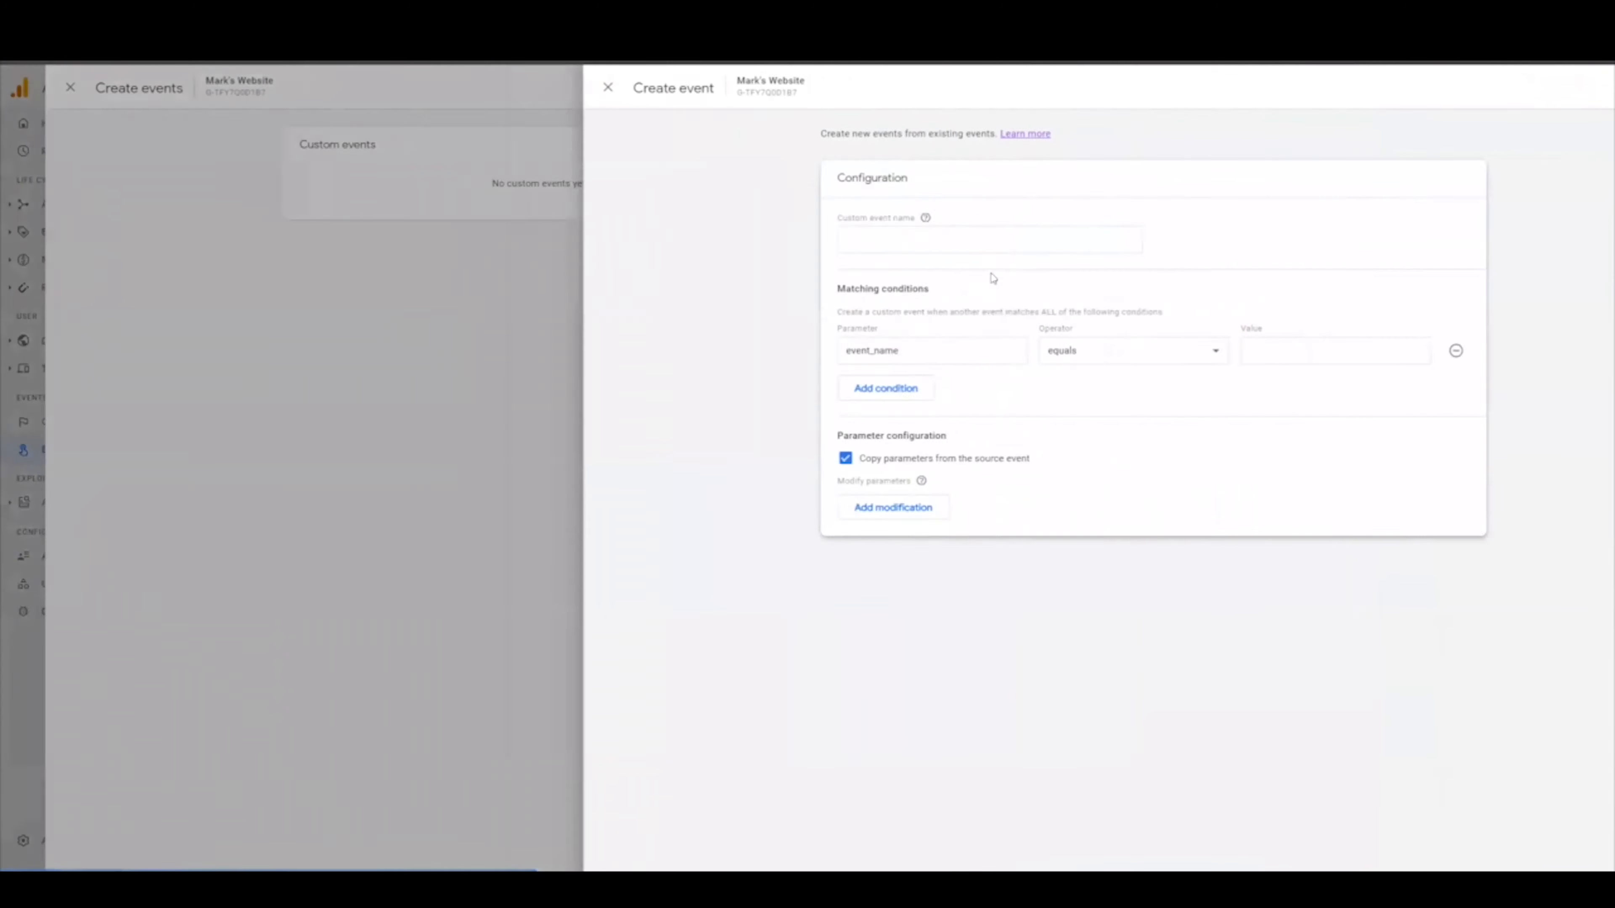
left_click(870, 238)
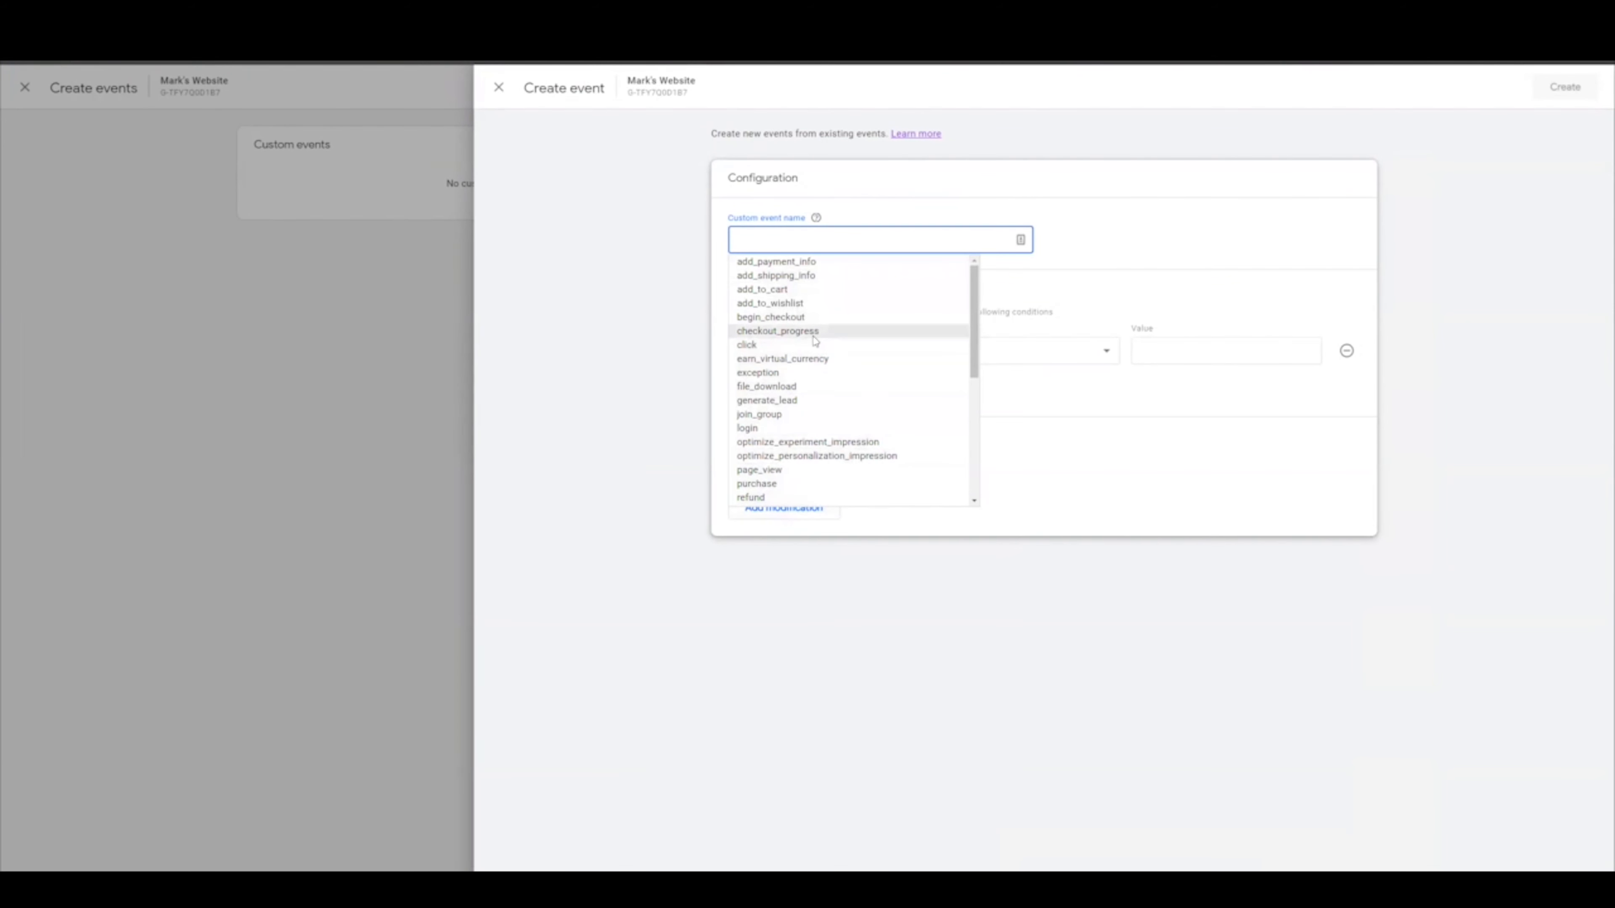
scroll(818, 337, "down", 5)
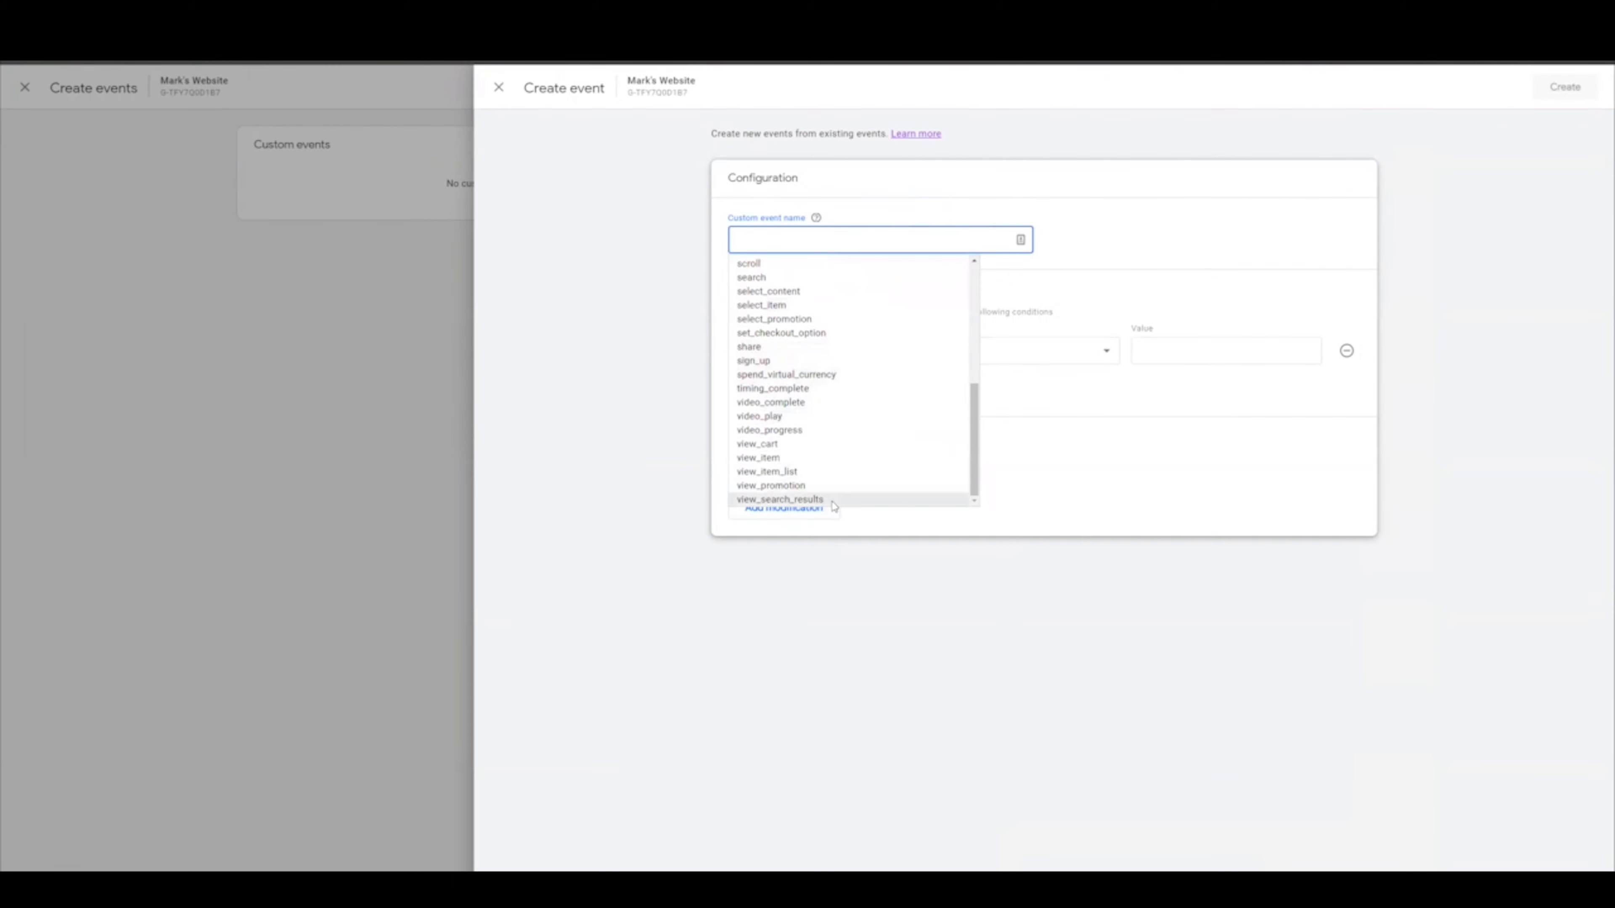
scroll(824, 324, "up", 5)
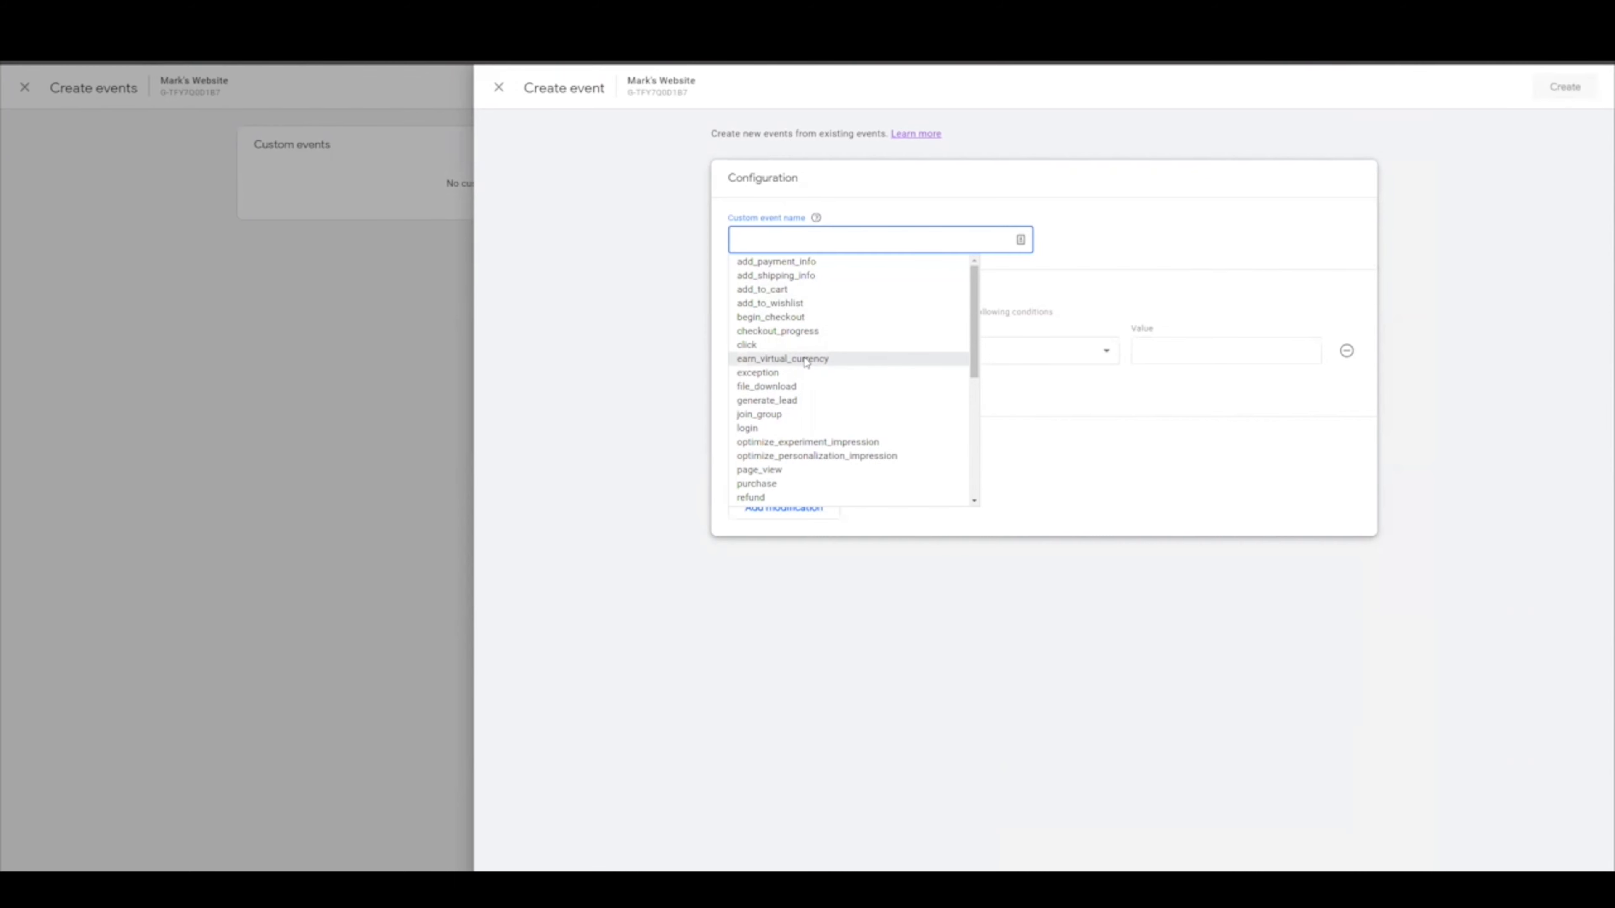
scroll(817, 382, "down", 5)
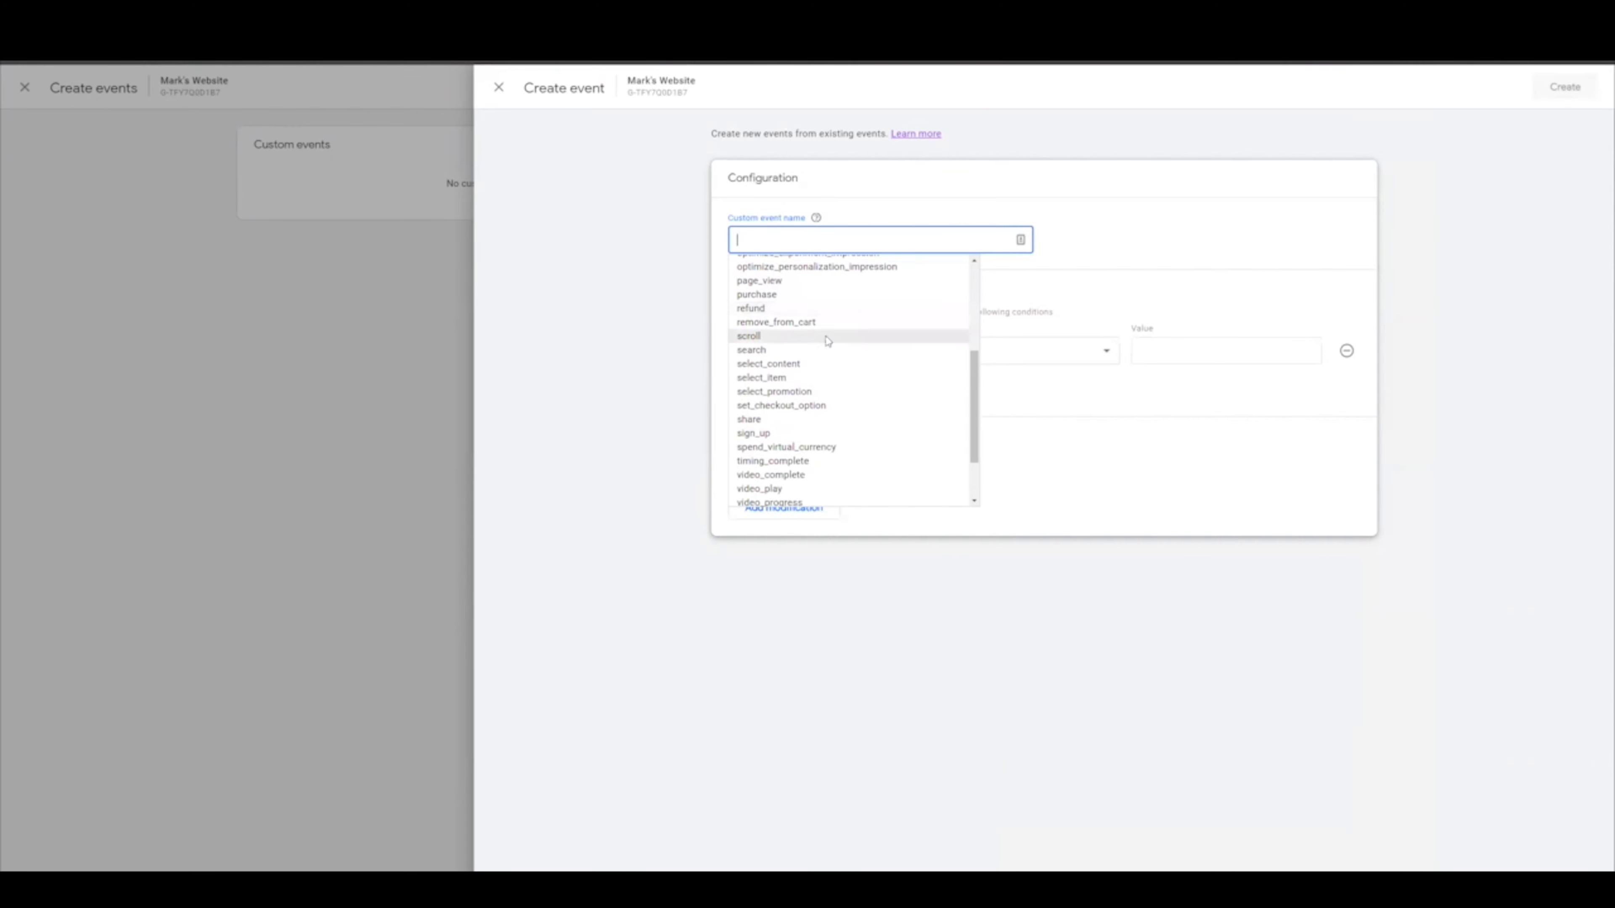
scroll(814, 388, "up", 5)
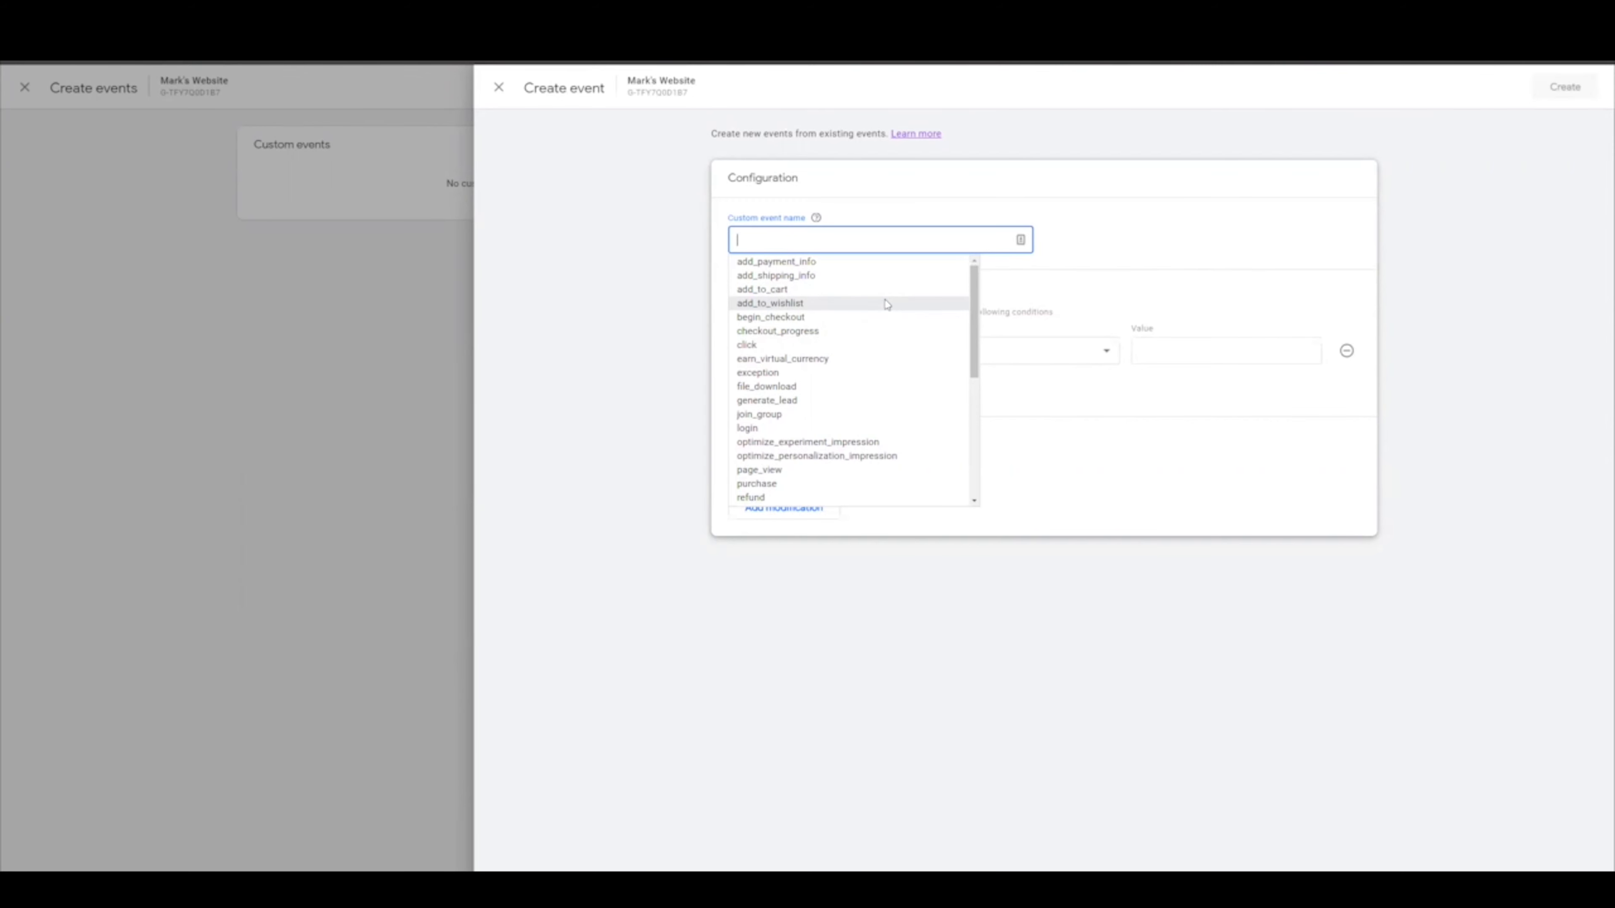
scroll(788, 369, "down", 2)
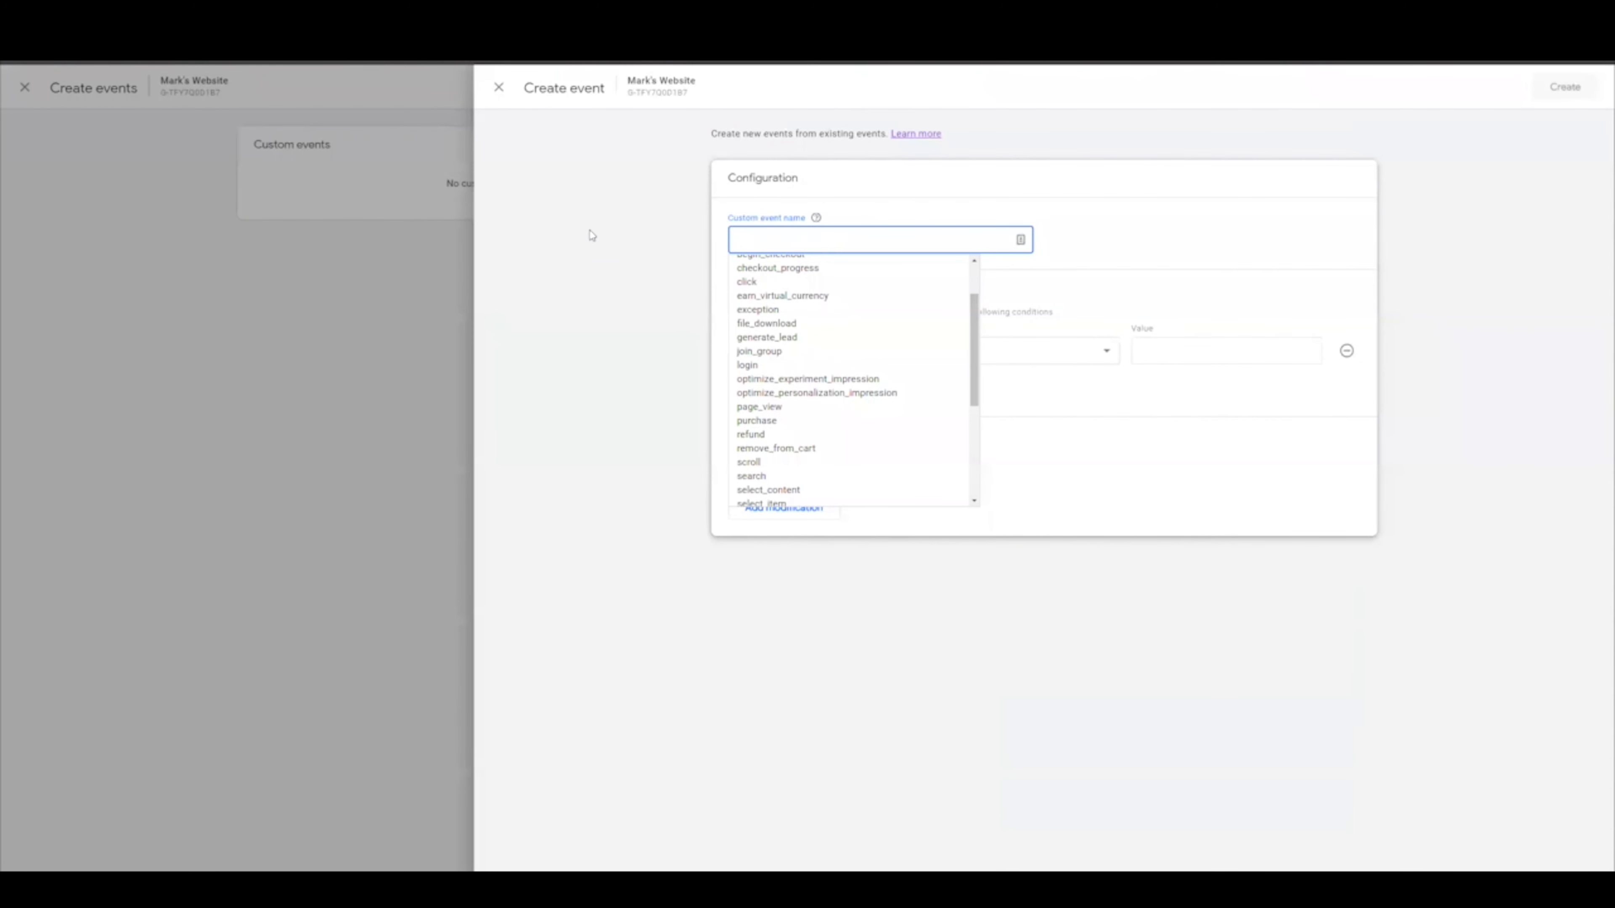
left_click(449, 237)
left_click(498, 87)
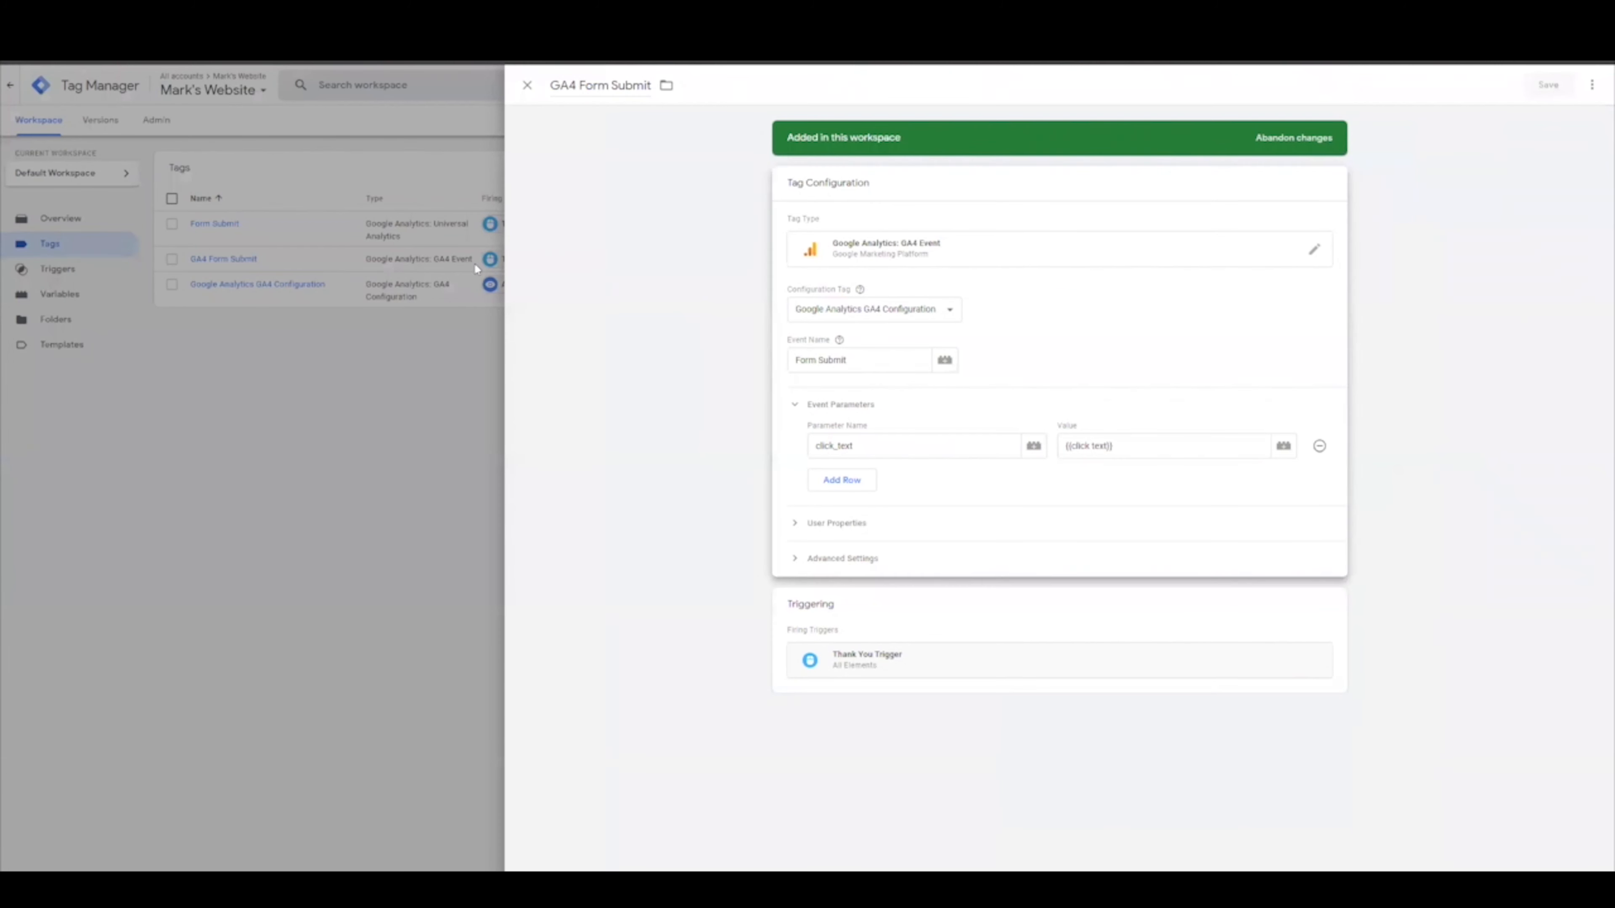
Step: Switch to Tag Manager and compare the Form Submit tag with the GA4 Form Submit tag, keeping Google Analytics GA4 Configuration selected
left_click(475, 262)
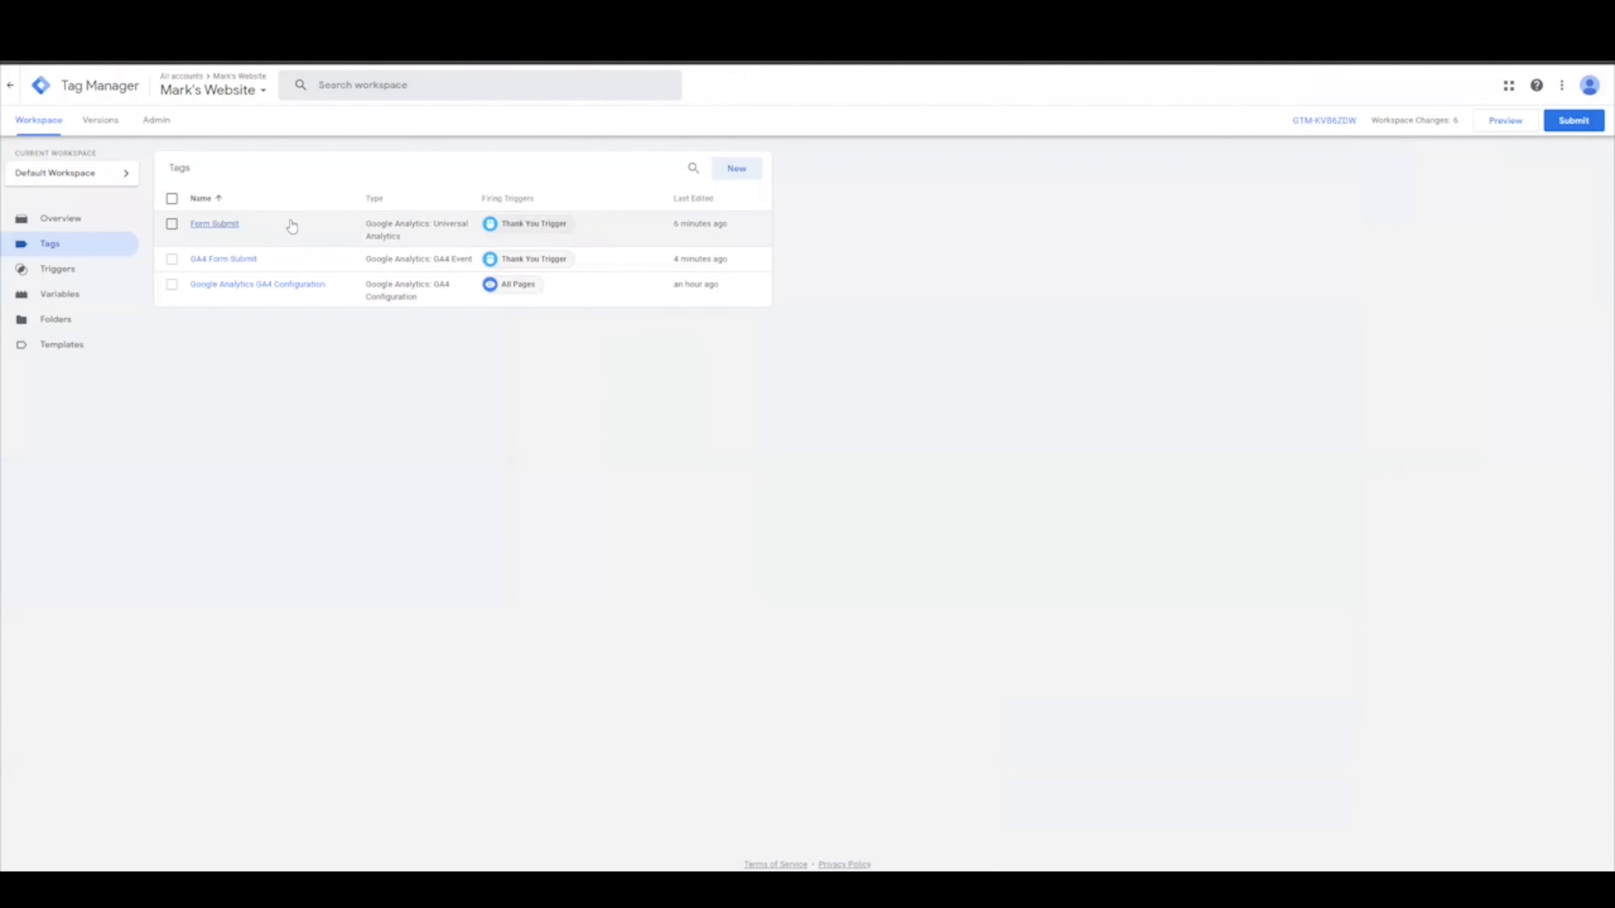
left_click(237, 226)
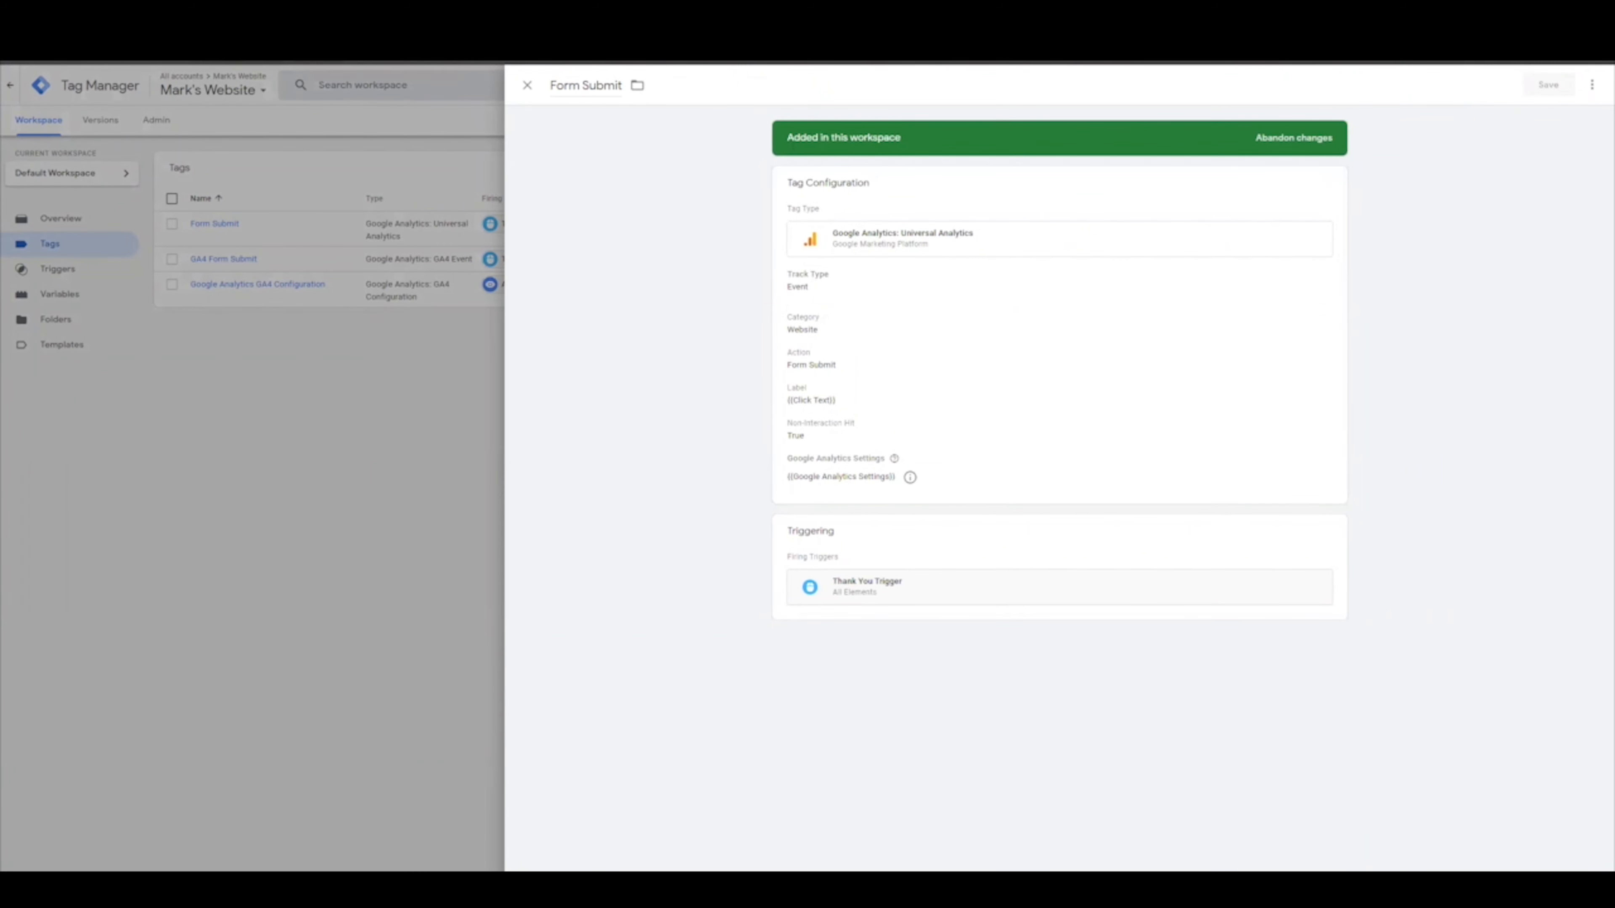
left_click(277, 229)
left_click(230, 260)
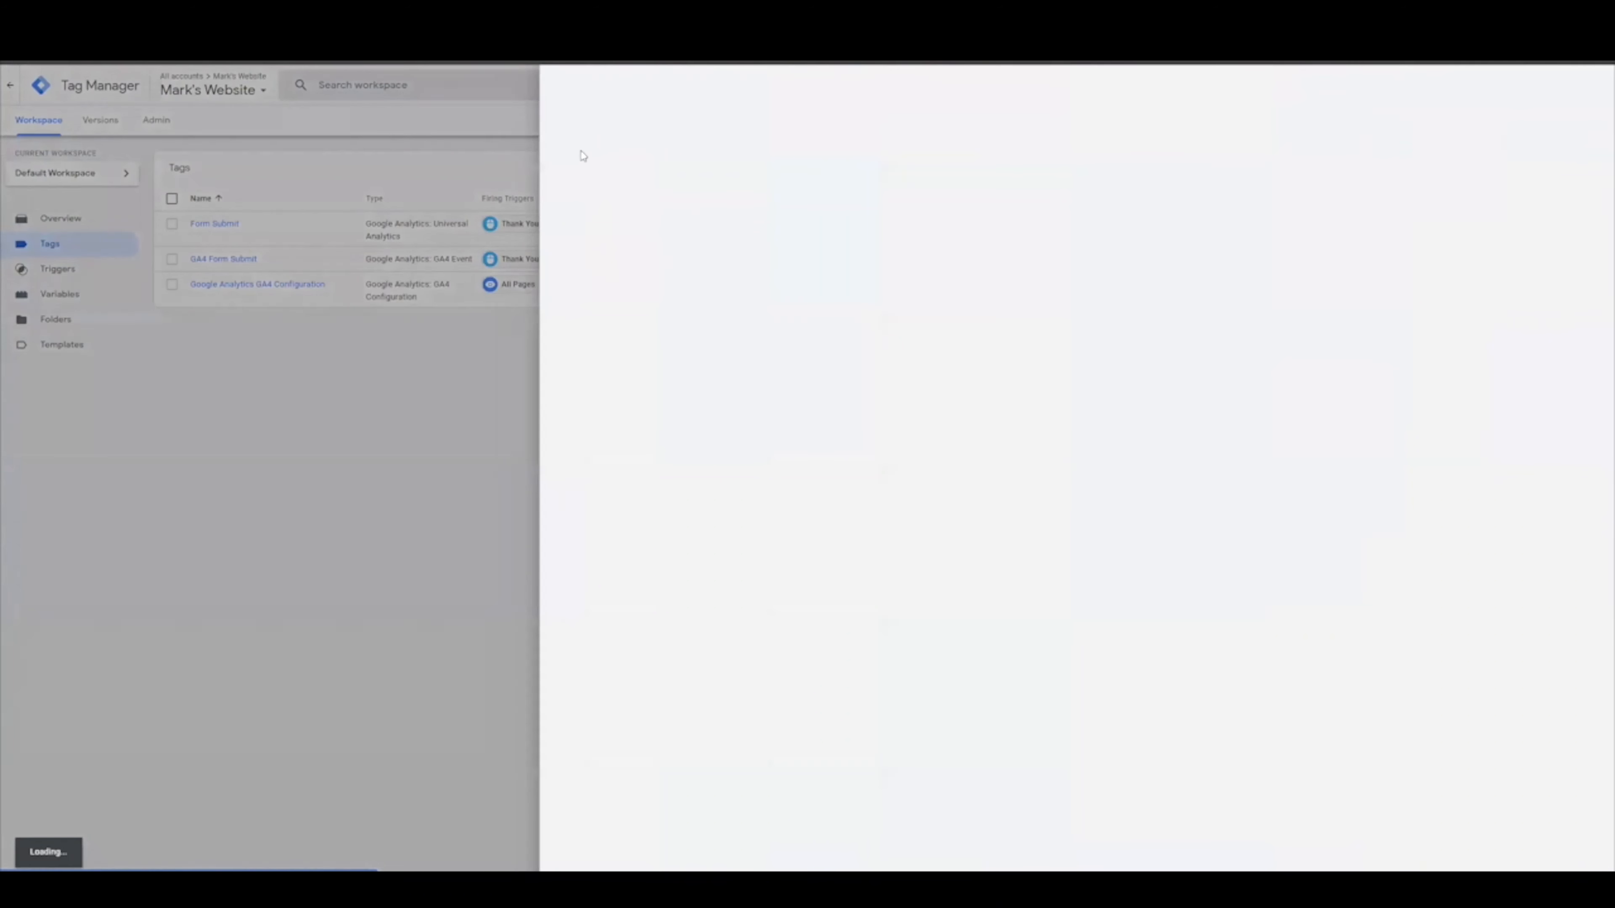
left_click(893, 299)
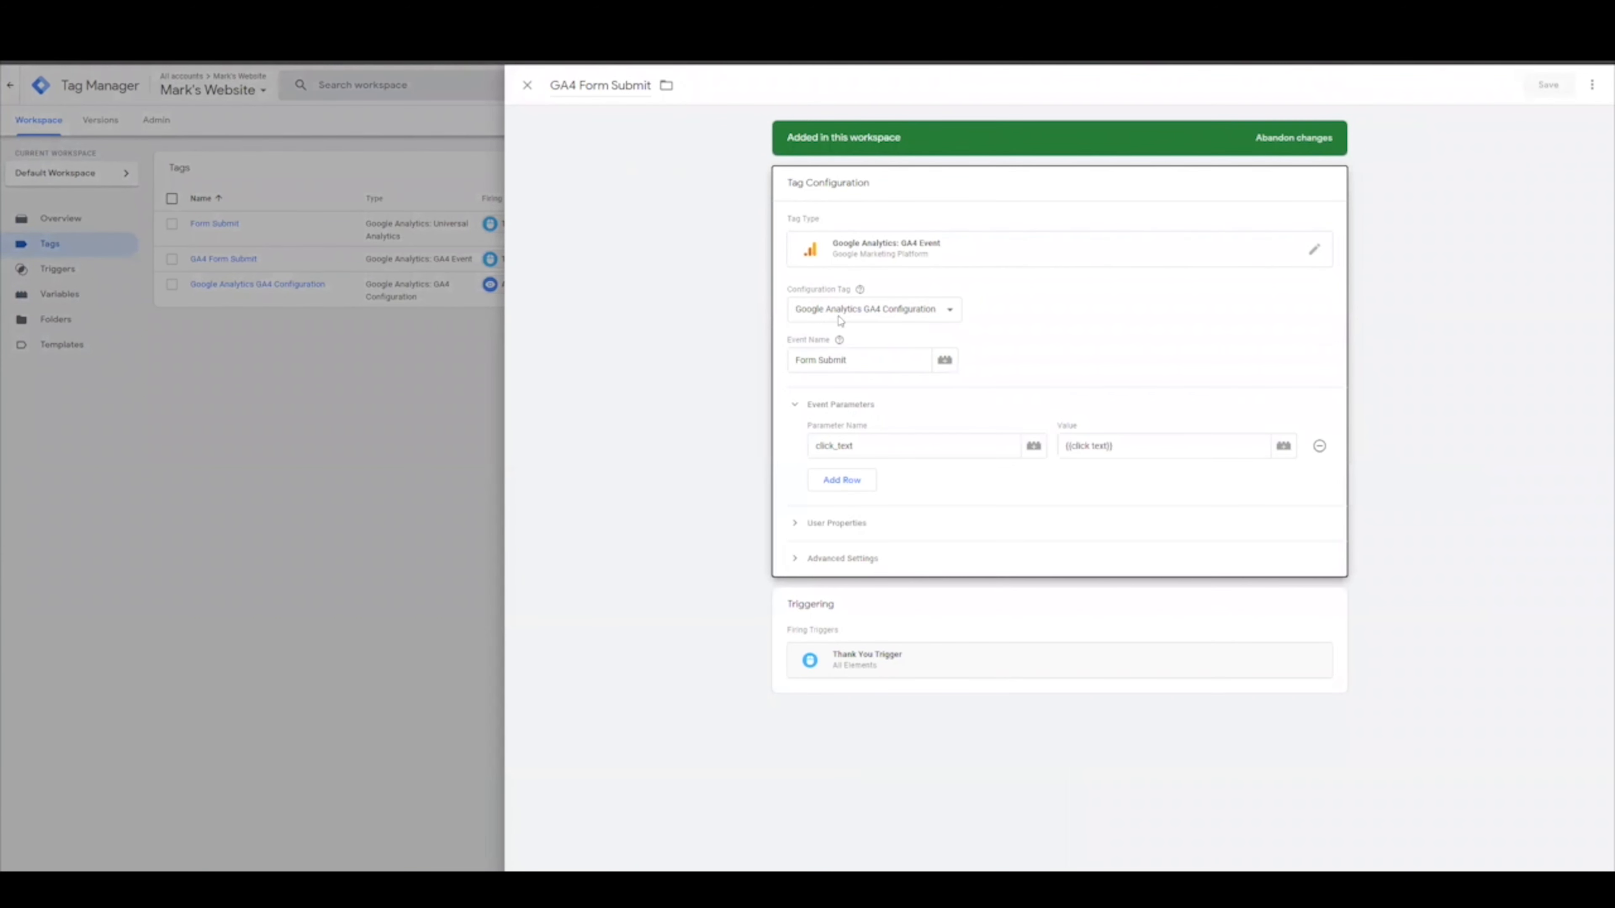
left_click(882, 318)
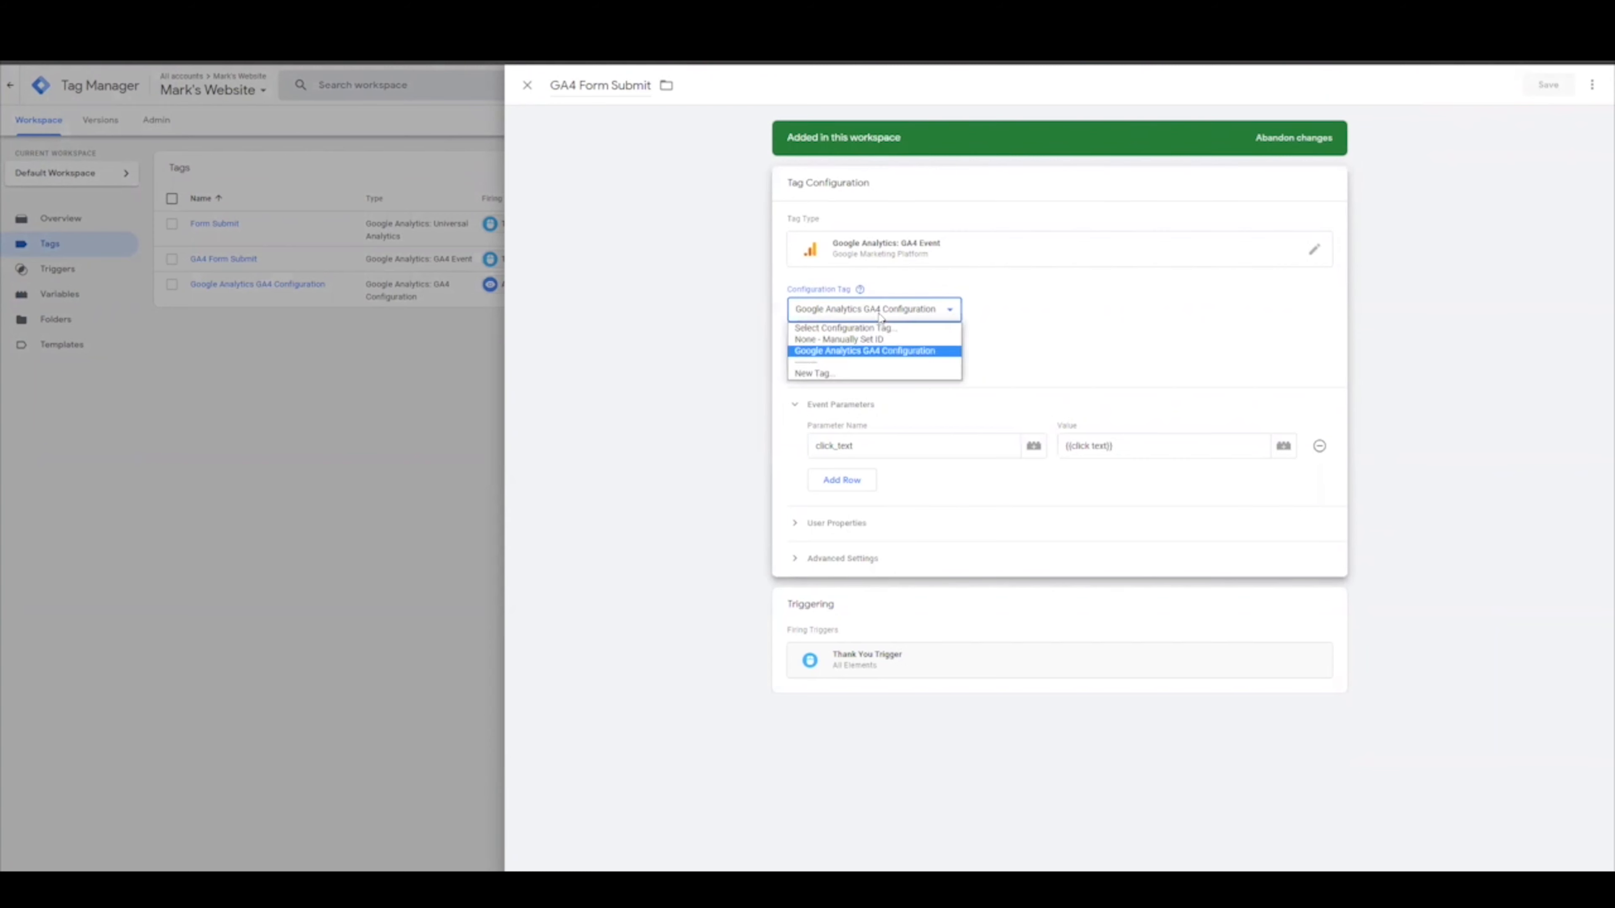
left_click(864, 354)
left_click(864, 354)
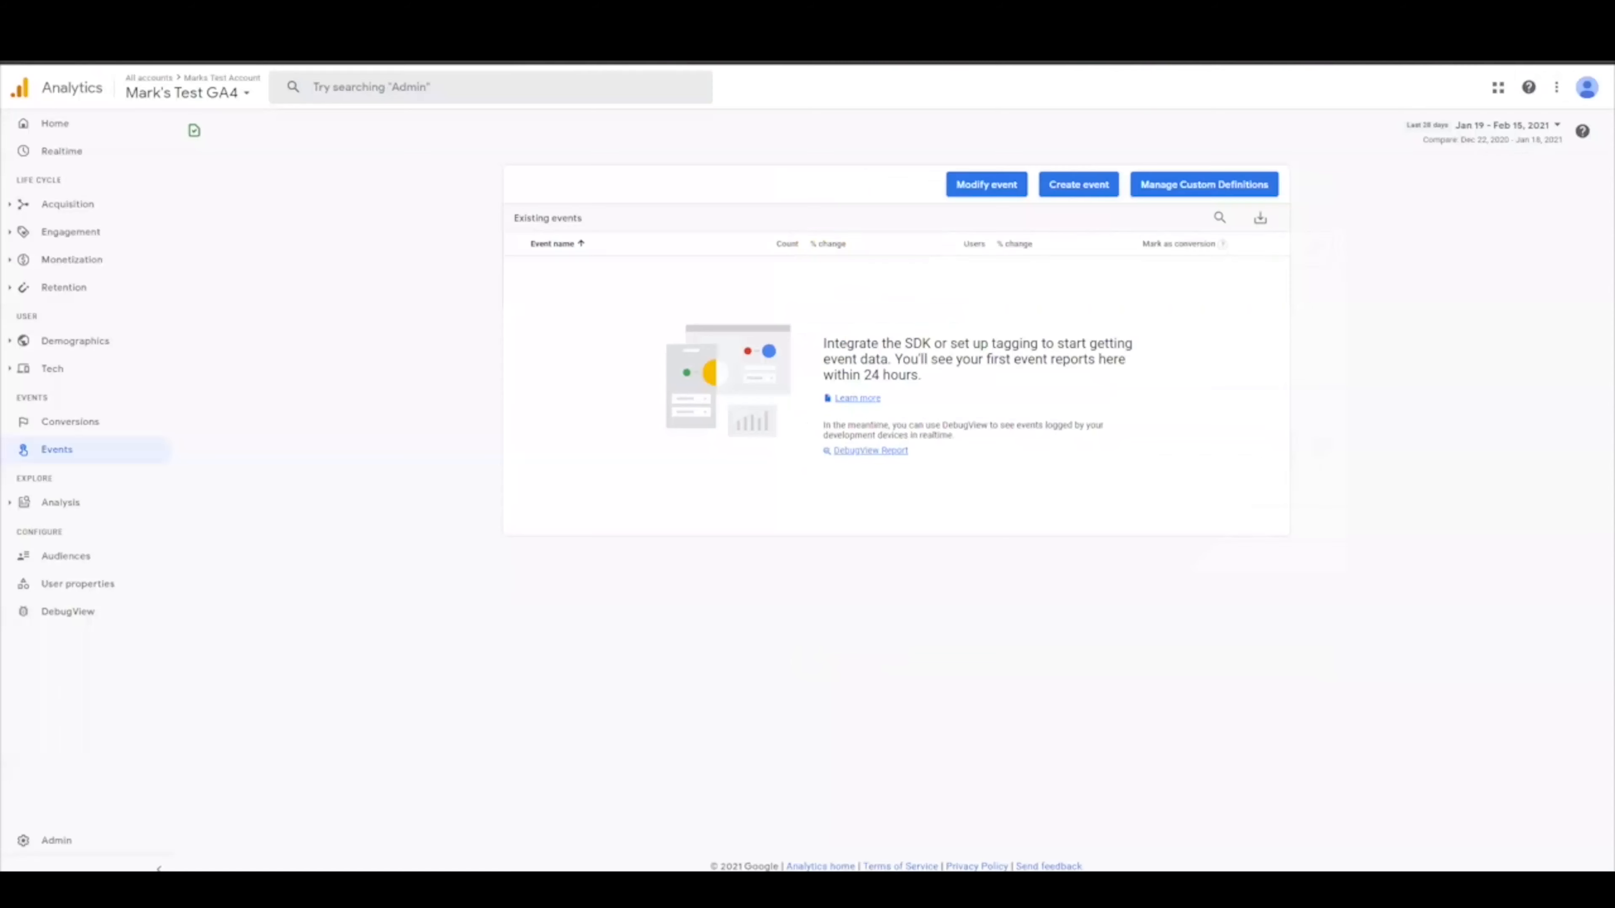
Step: Switch to Google Analytics, start a new custom event, and show the suggested event names
left_click(1091, 188)
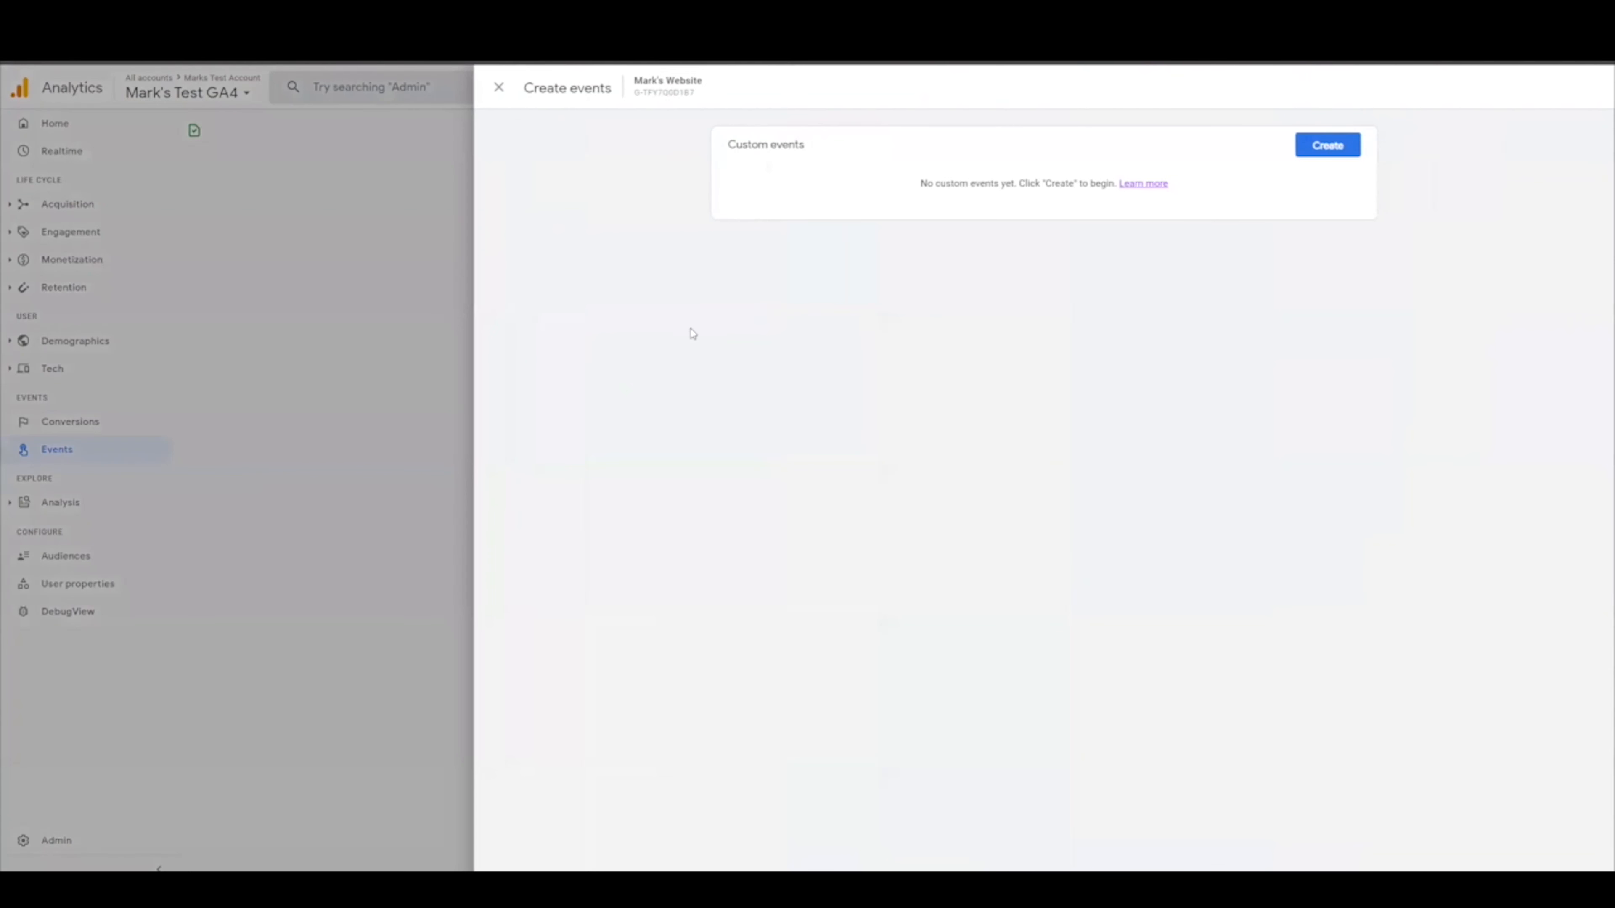
left_click(1296, 152)
left_click(827, 241)
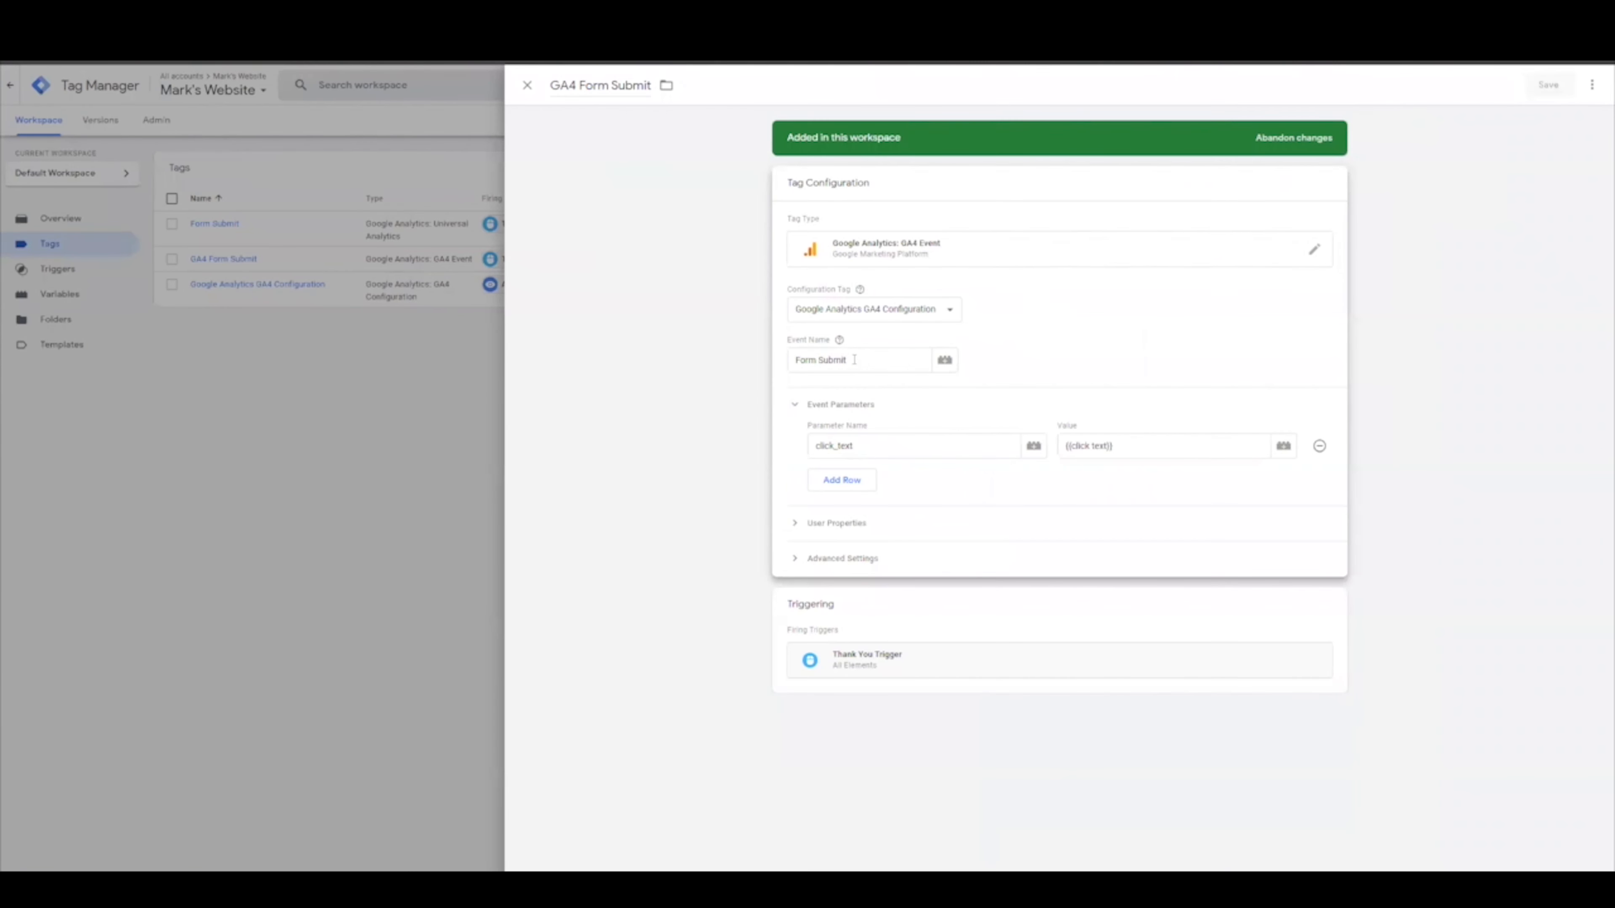
Step: Set the GA4 Form Submit tag's event name to file_download in Tag Manager, and choose file_download as the custom event name in Google Analytics
left_click_drag(855, 359, 796, 360)
left_click(814, 360)
left_click_drag(851, 360, 779, 366)
type("file_down")
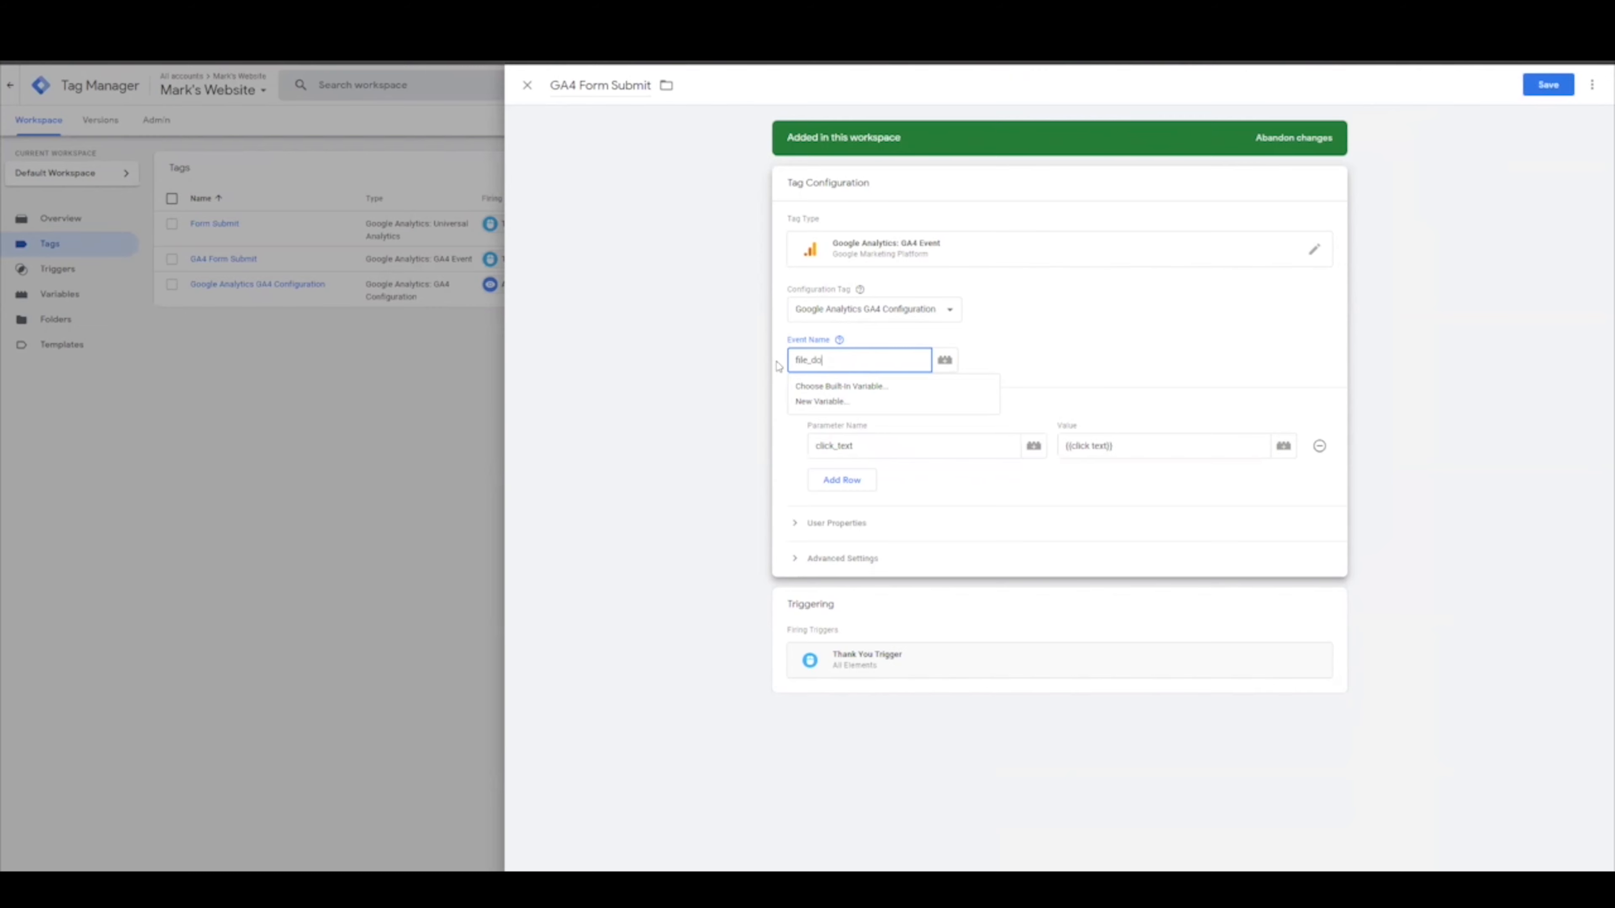
type("load")
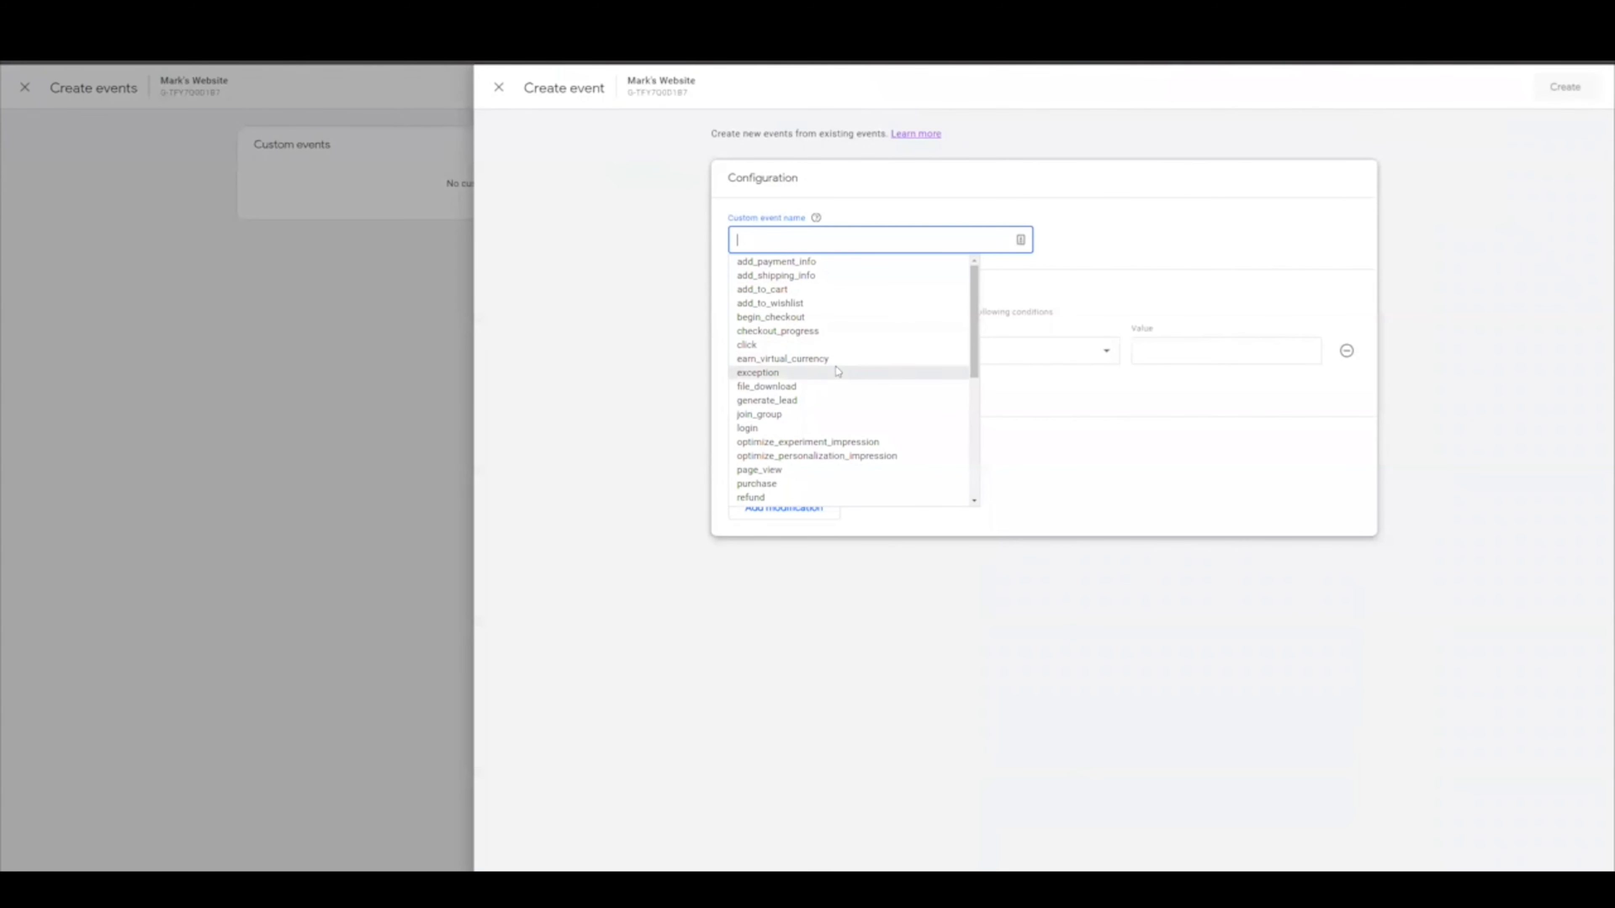
left_click(772, 388)
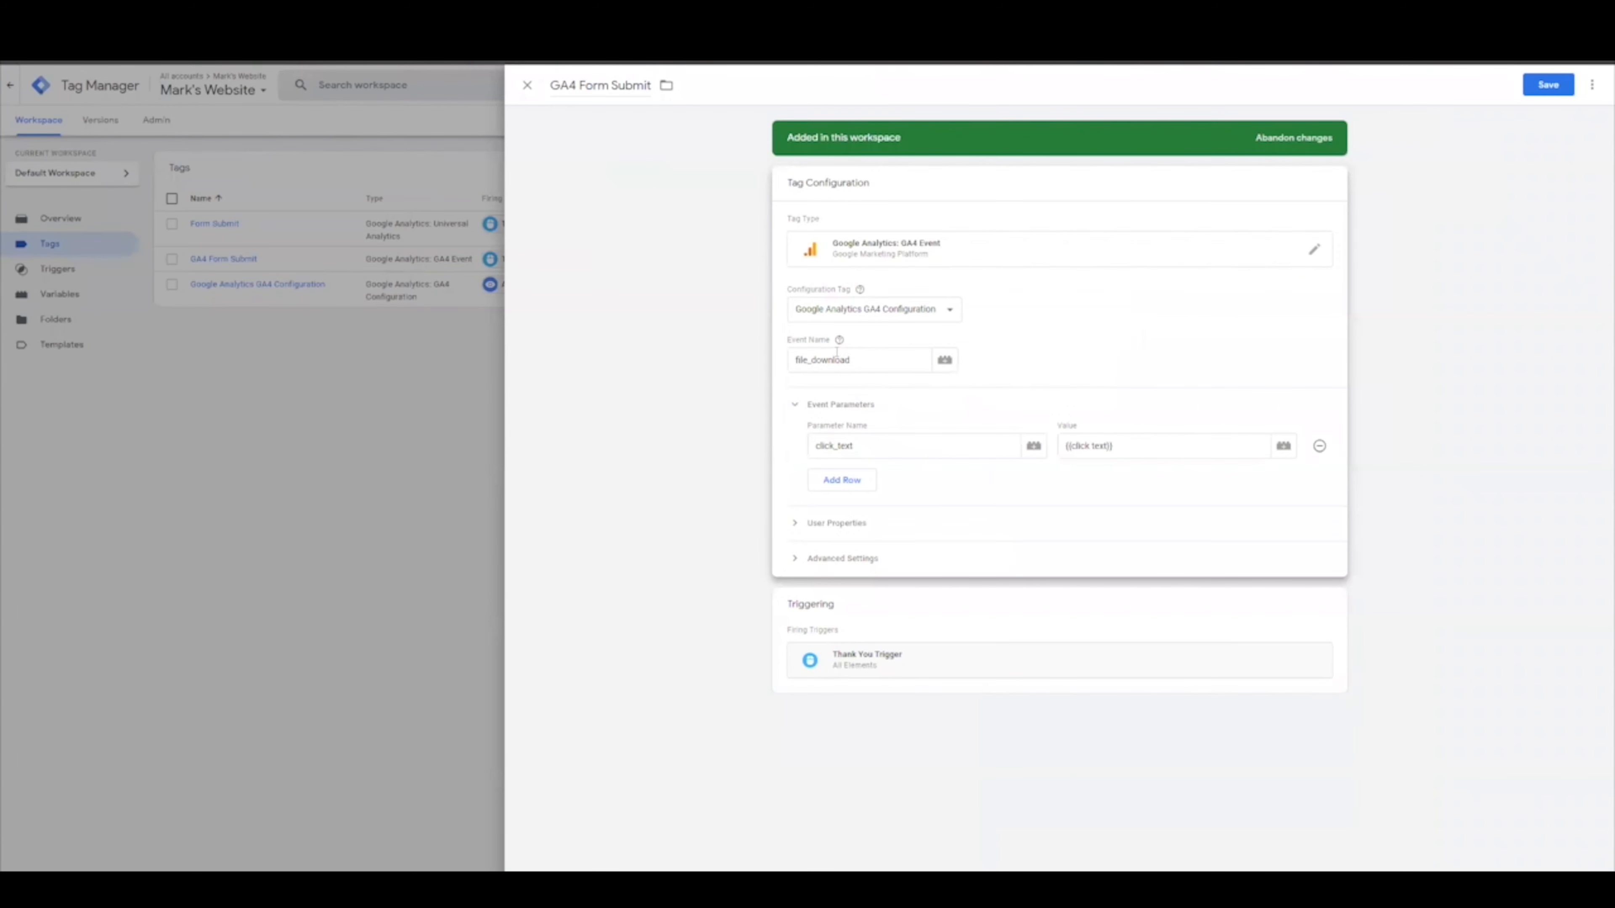
Step: Switch to Tag Manager and set the GA4 Form Submit tag's event name back to Form Submit
left_click_drag(852, 361, 757, 360)
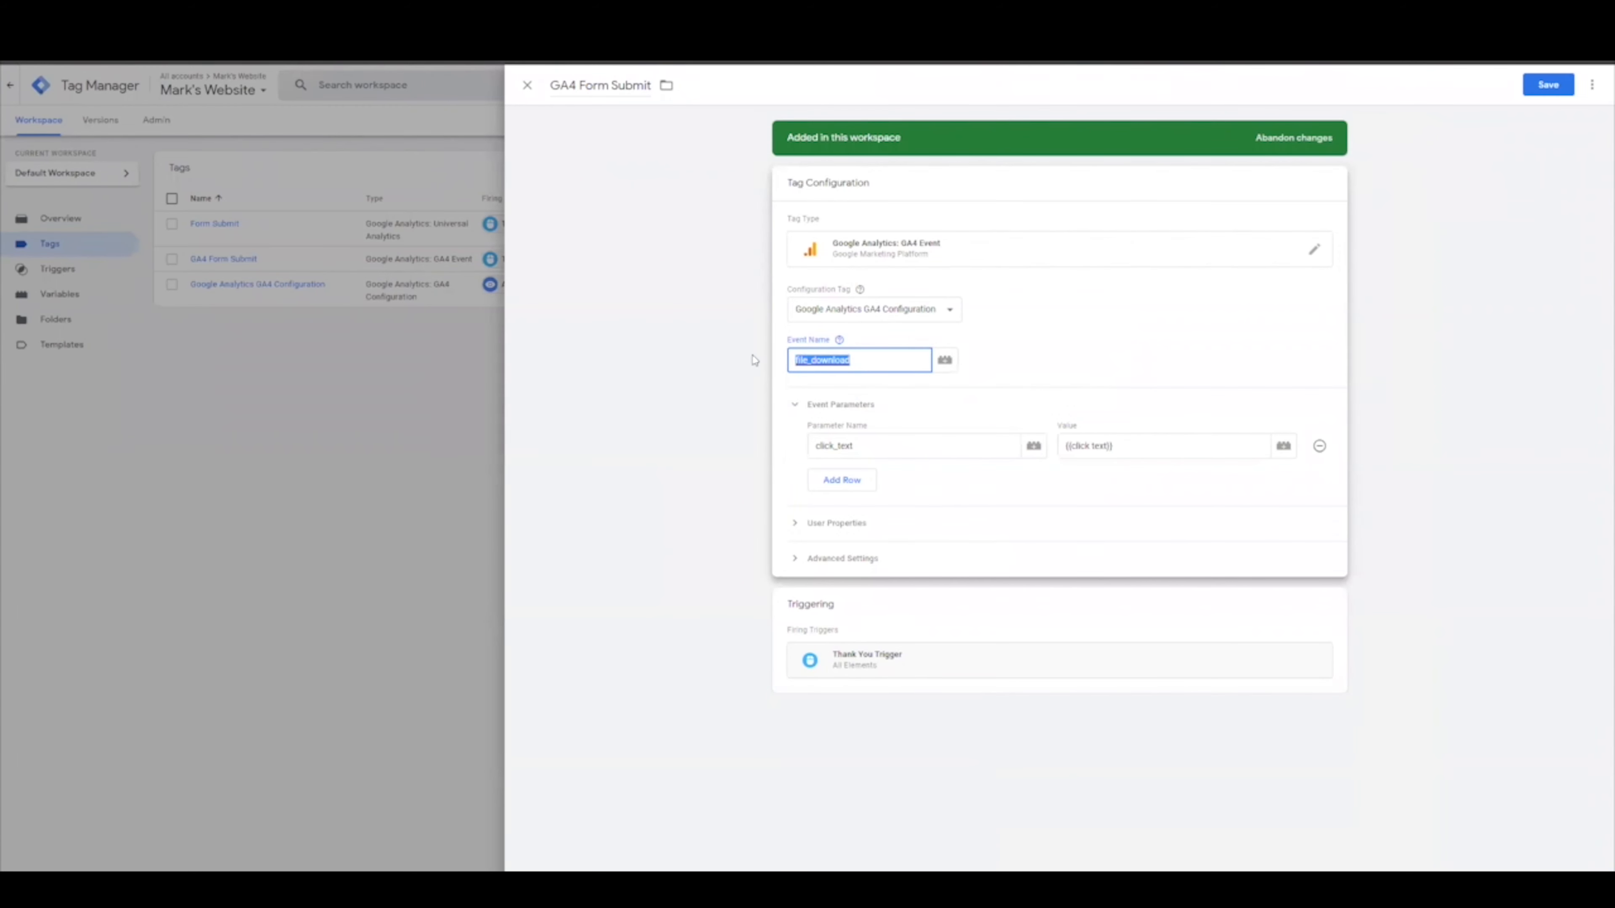
left_click(739, 361)
left_click(910, 304)
double_click(866, 361)
type("Form Submit")
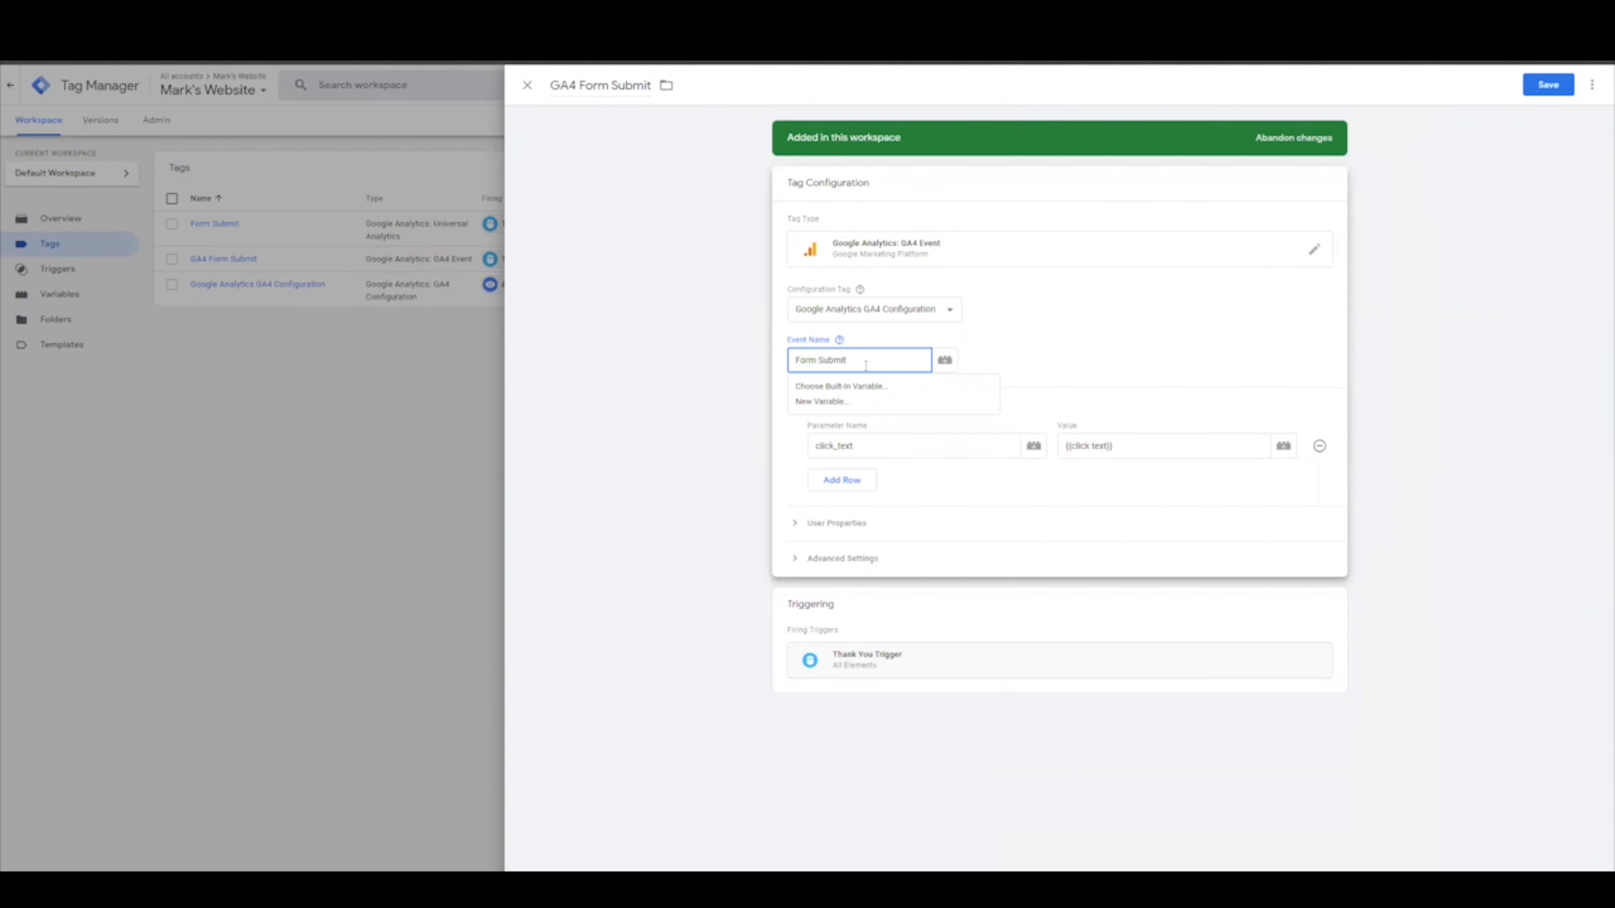
left_click(753, 335)
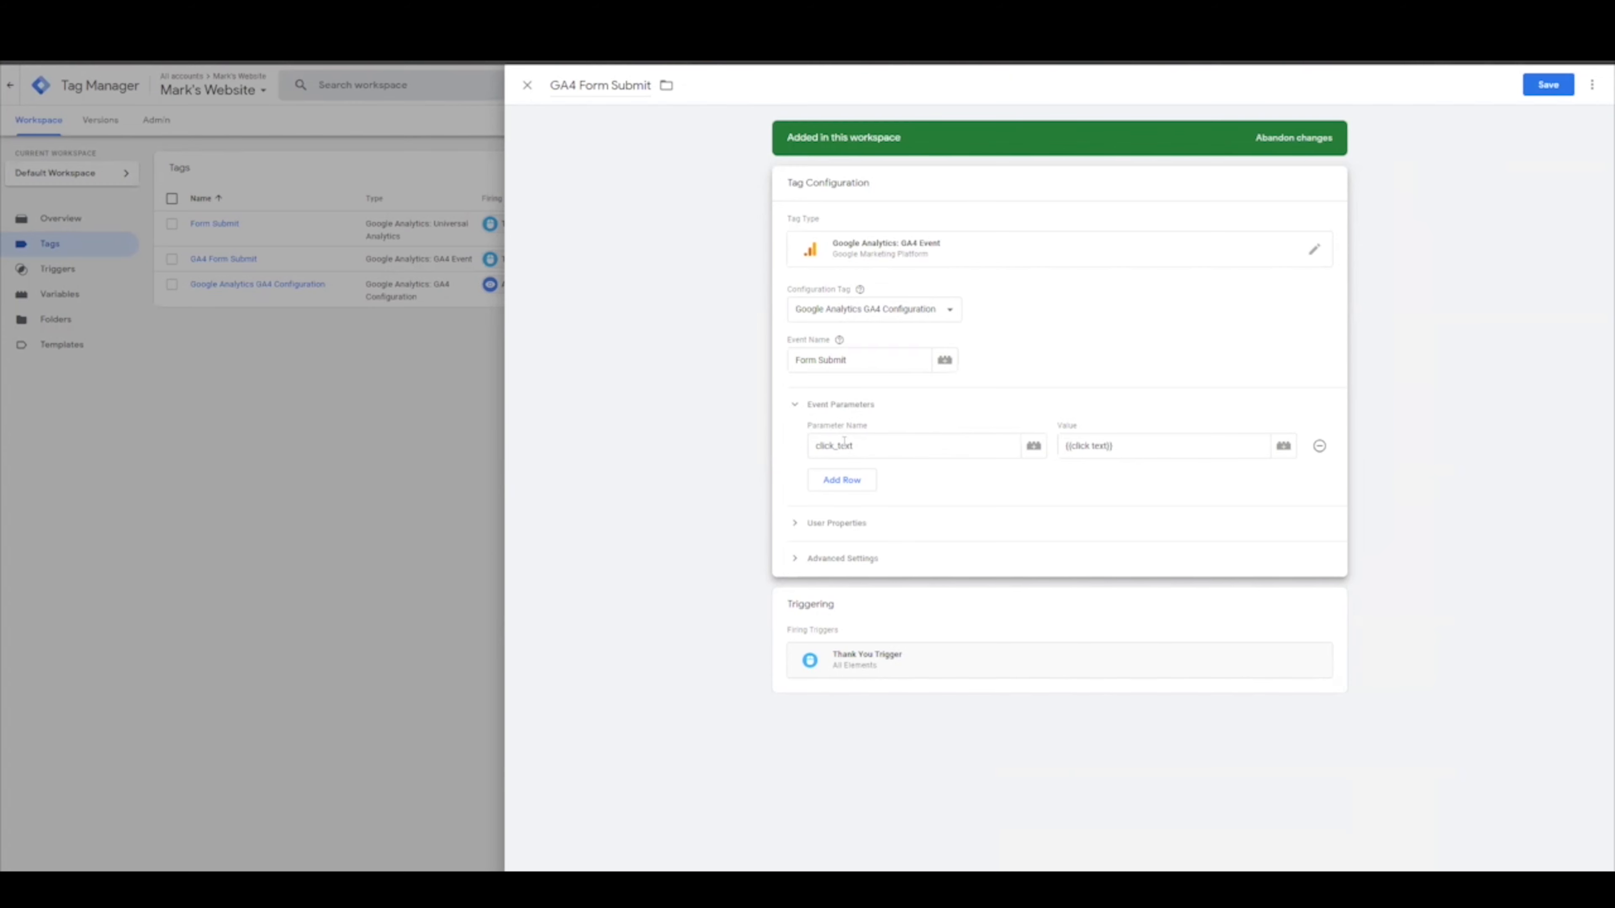
Step: Examine the tag's event name and click_text parameter, then switch to Google Analytics and read the help for the custom event name
left_click_drag(848, 360, 488, 135)
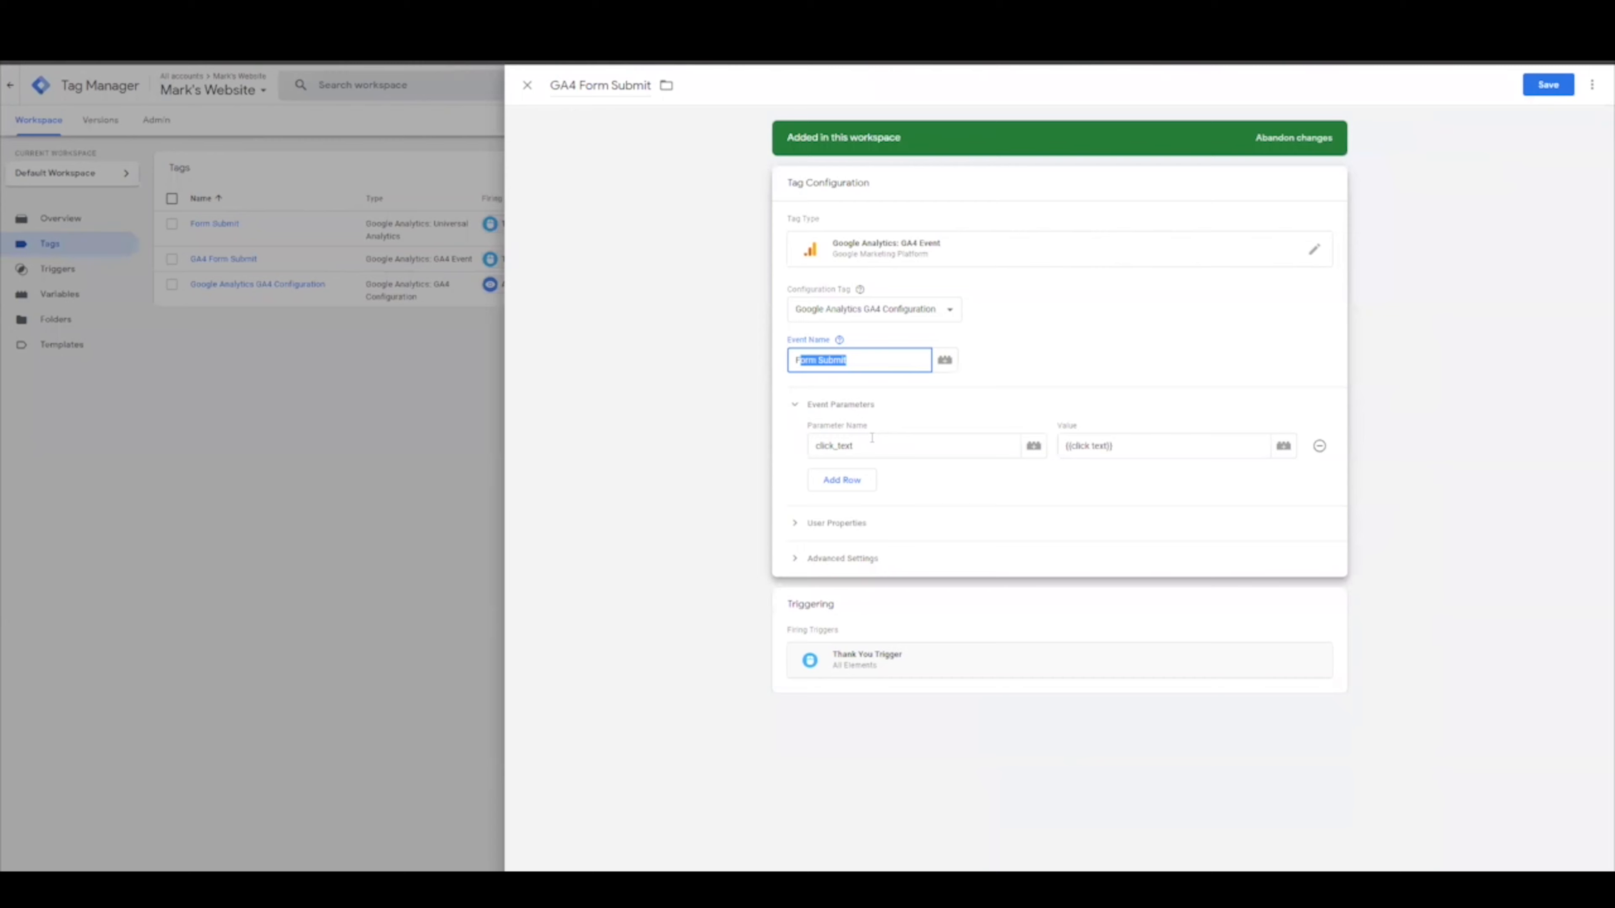
left_click(888, 448)
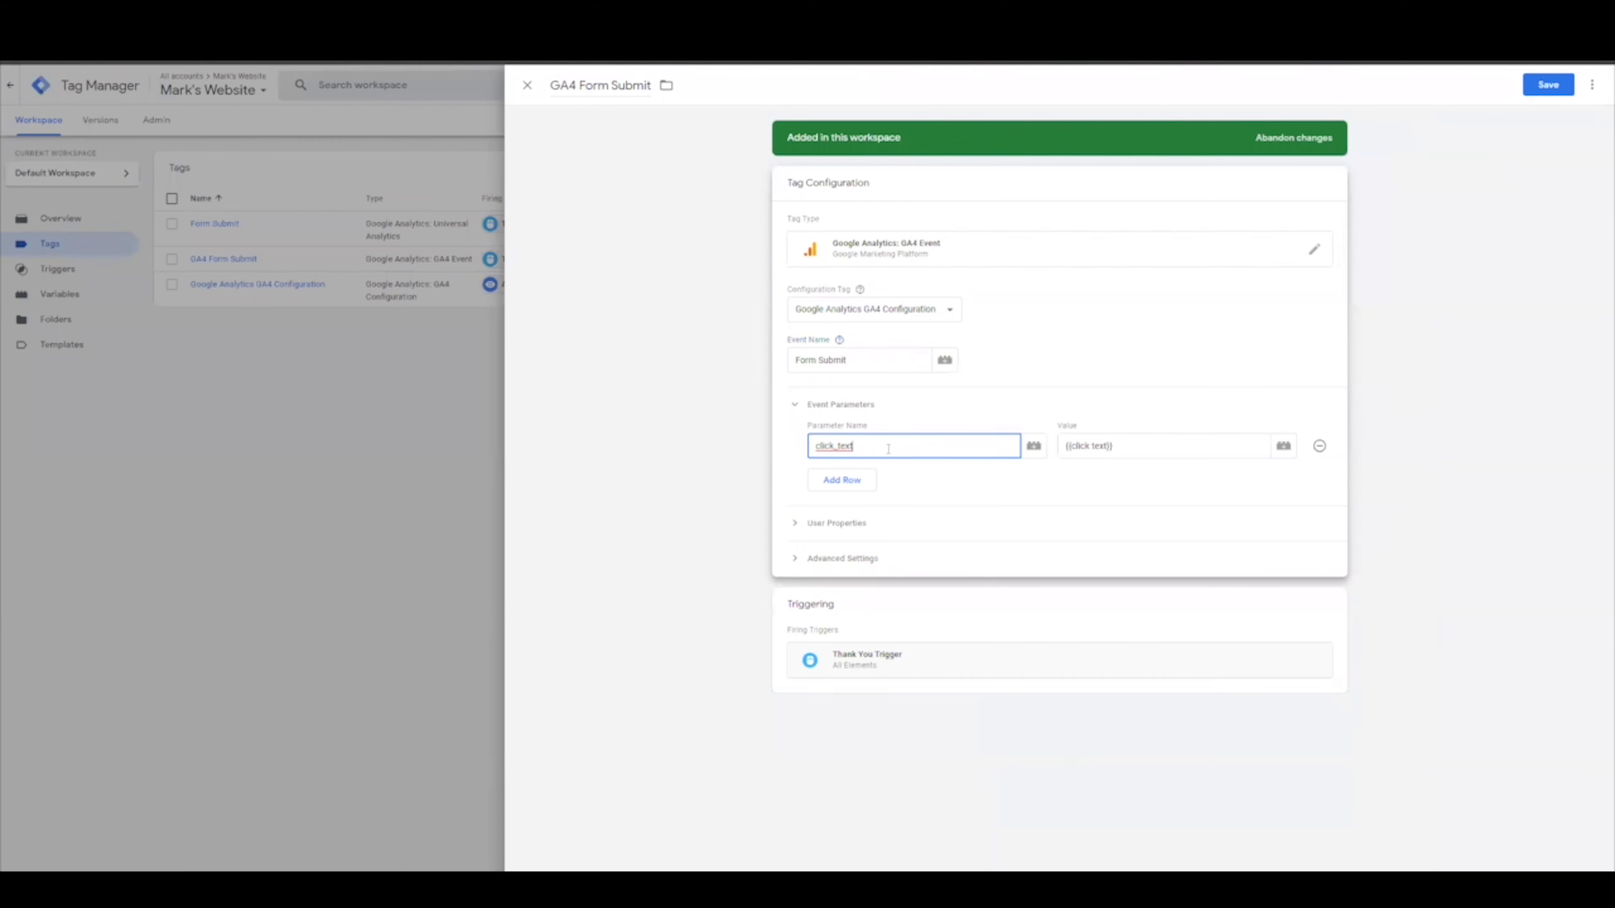
left_click_drag(834, 447, 837, 450)
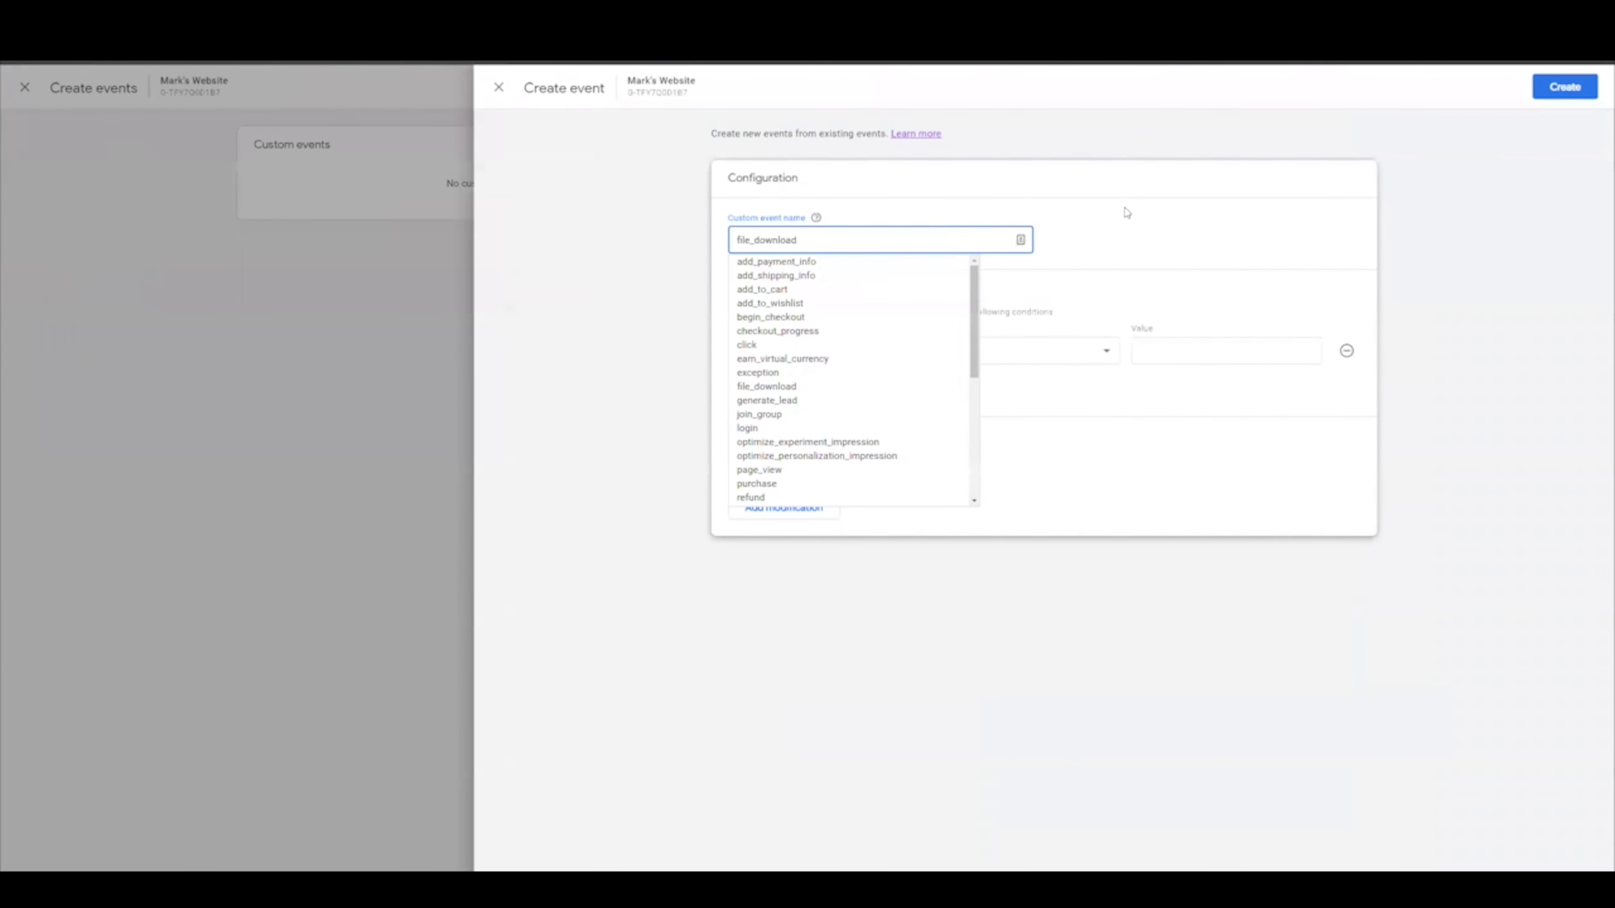
left_click(1125, 213)
mouse_move(817, 223)
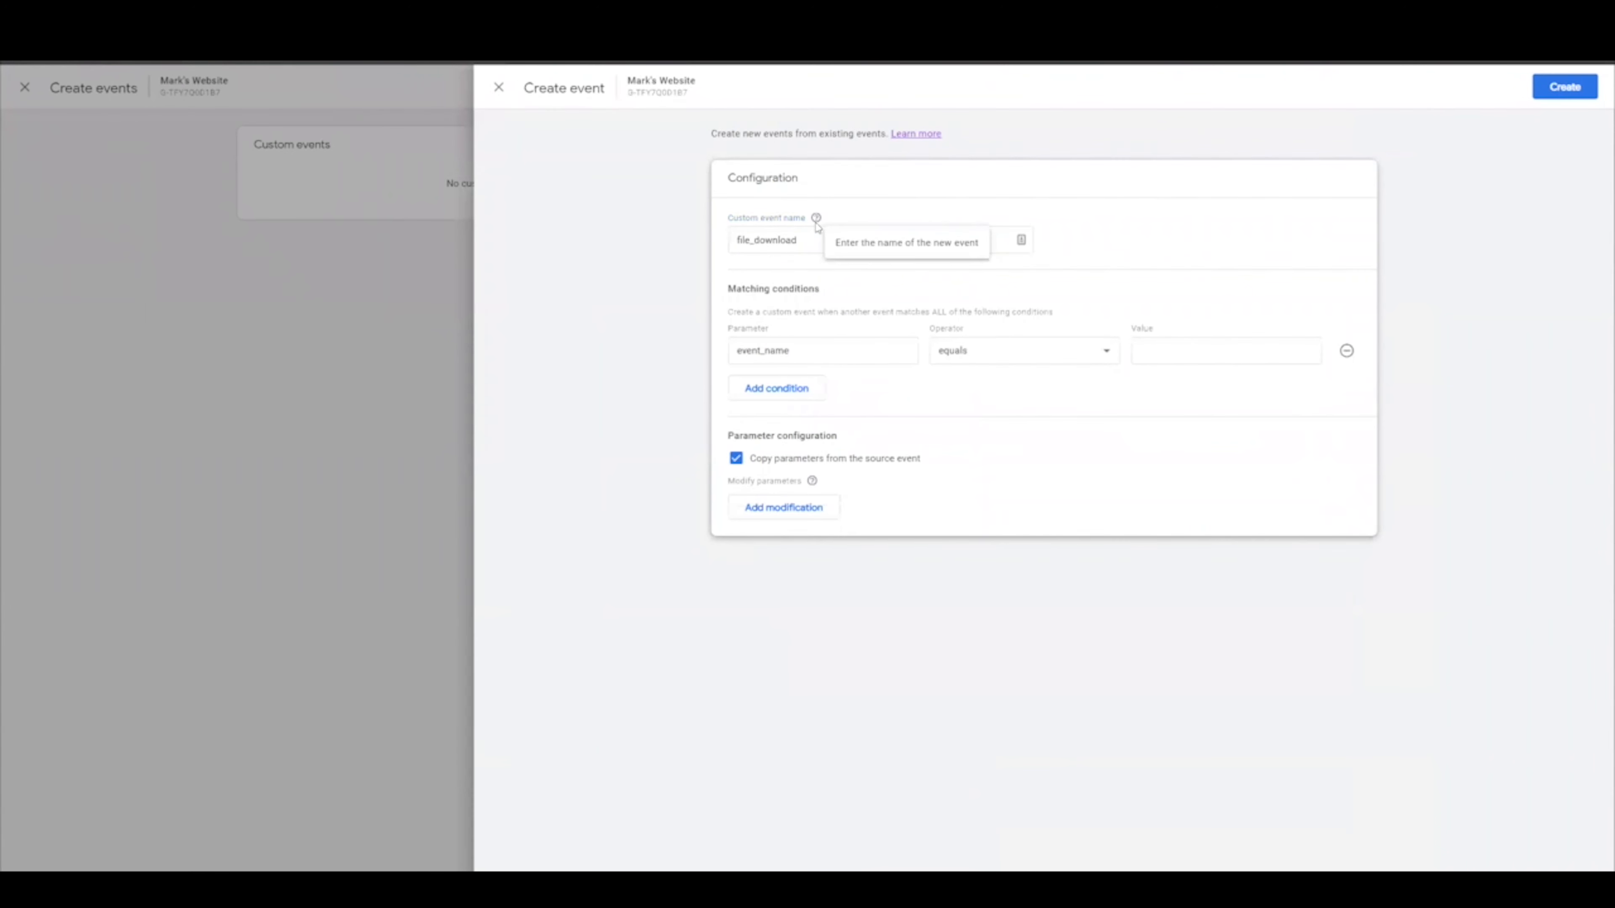
Step: Discard the unsaved custom event and close the custom events list
left_click(499, 87)
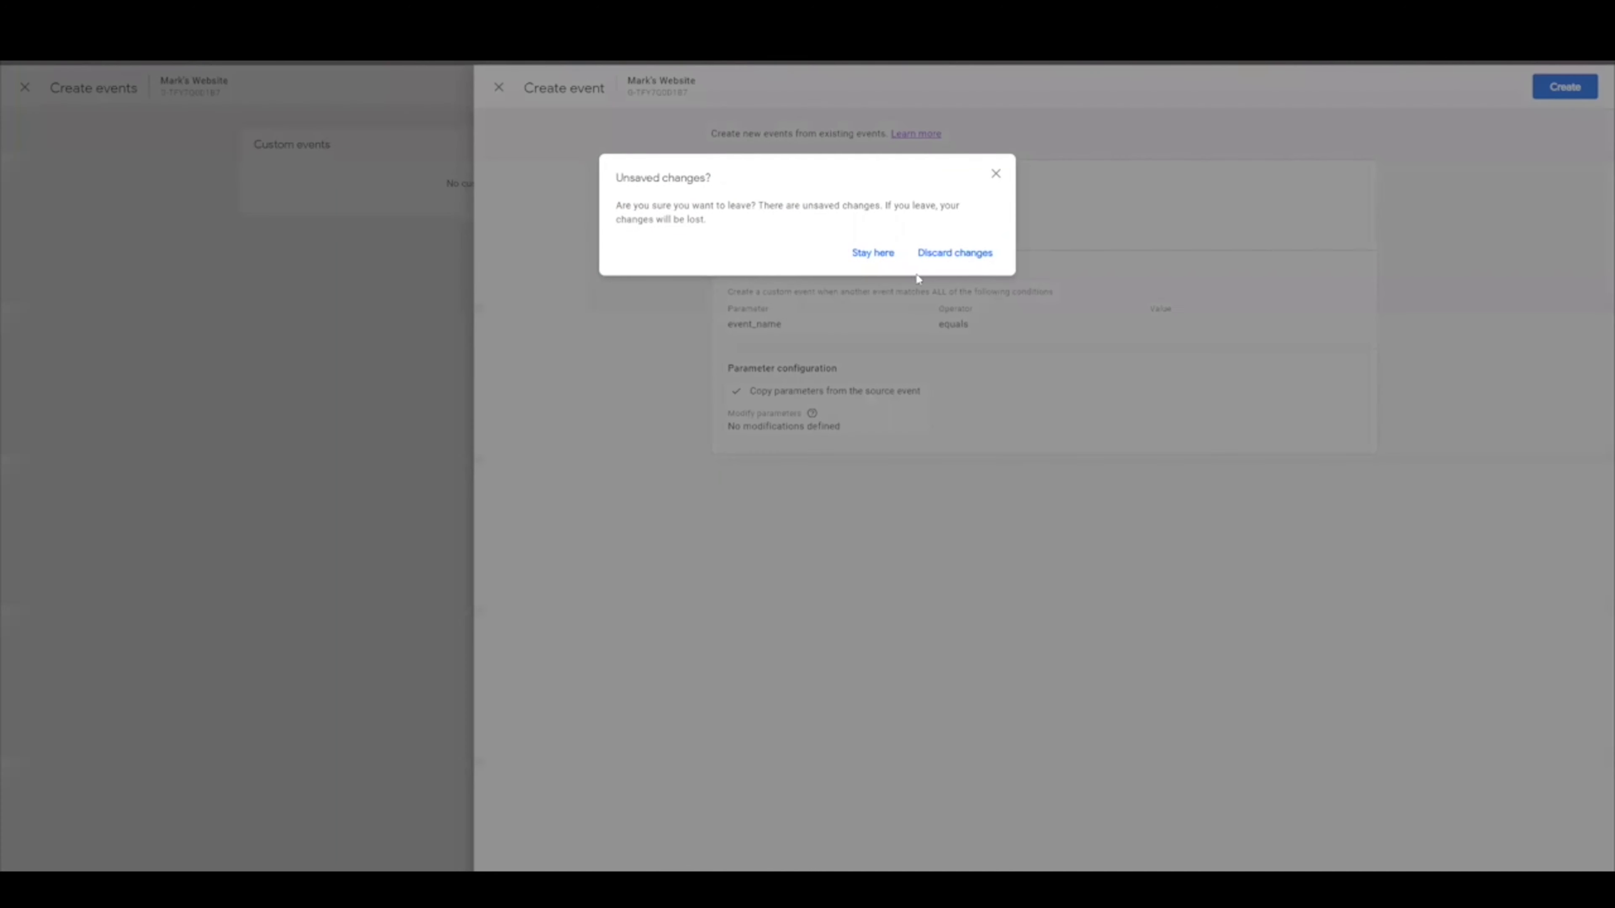
left_click(971, 263)
left_click(497, 87)
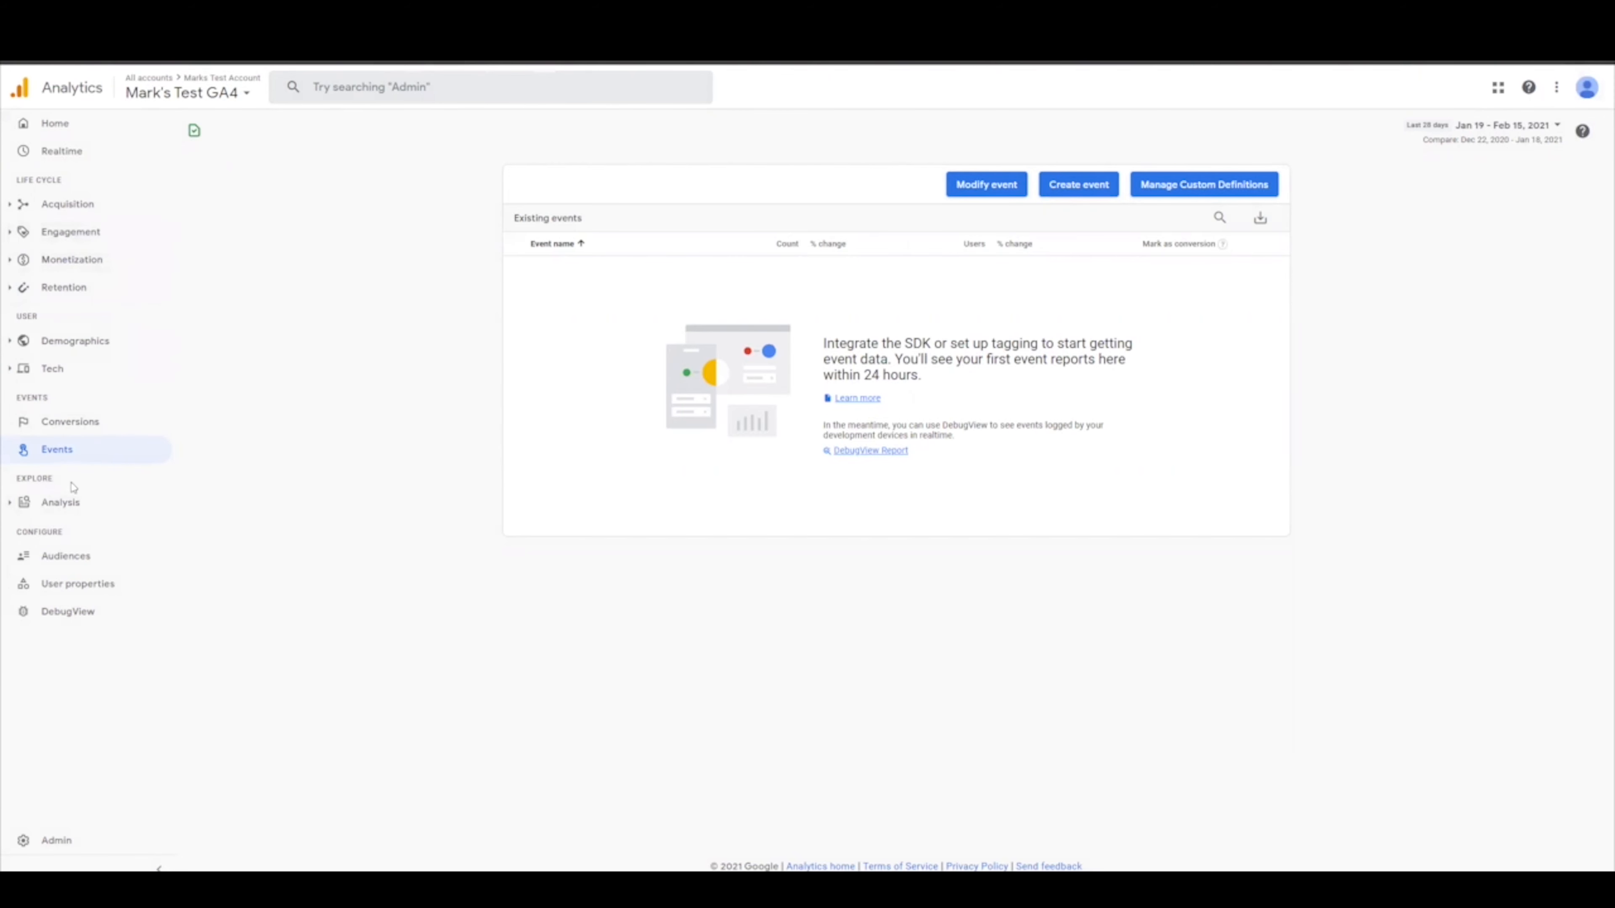
Step: View the Realtime overview, and examine the click_text parameter and dimension names in the custom definitions for events
left_click(62, 152)
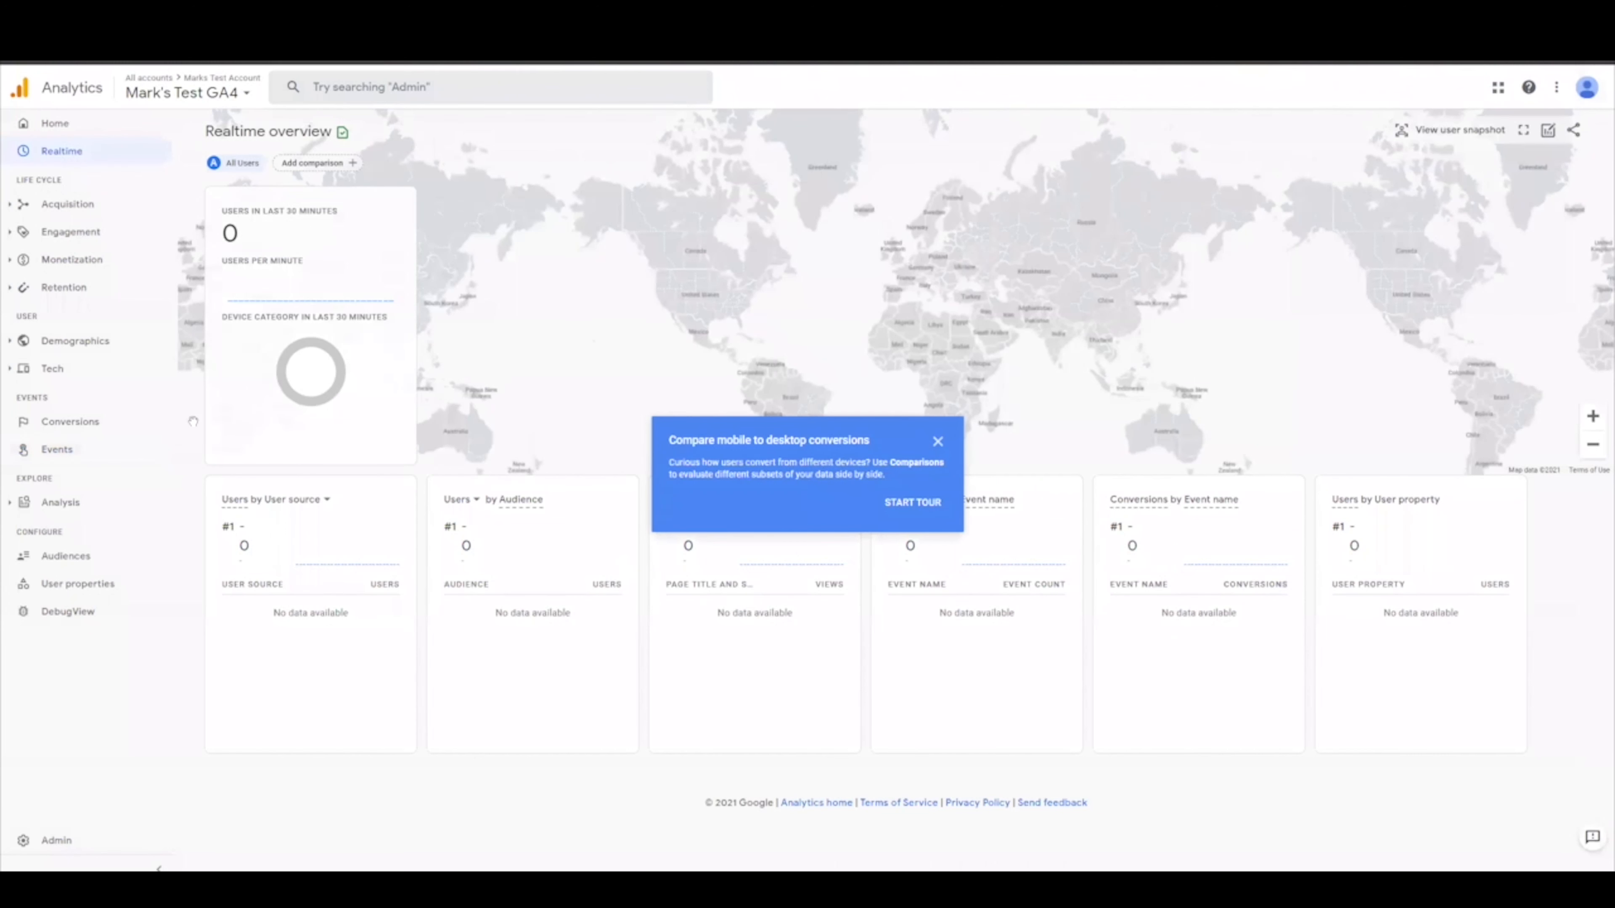
left_click(57, 449)
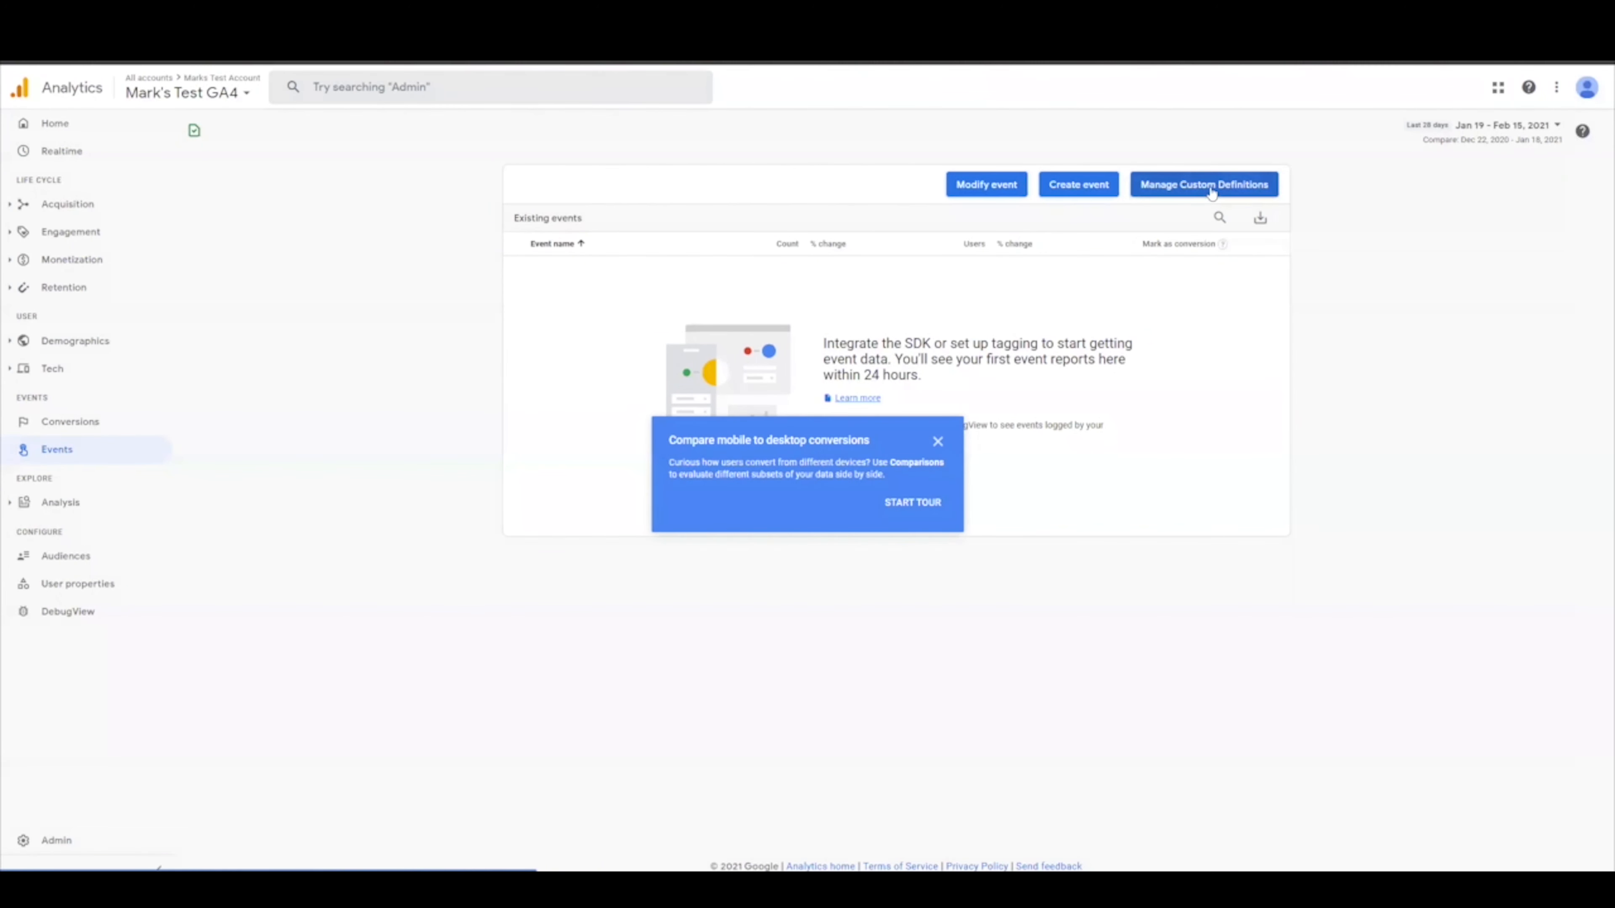
left_click(1203, 199)
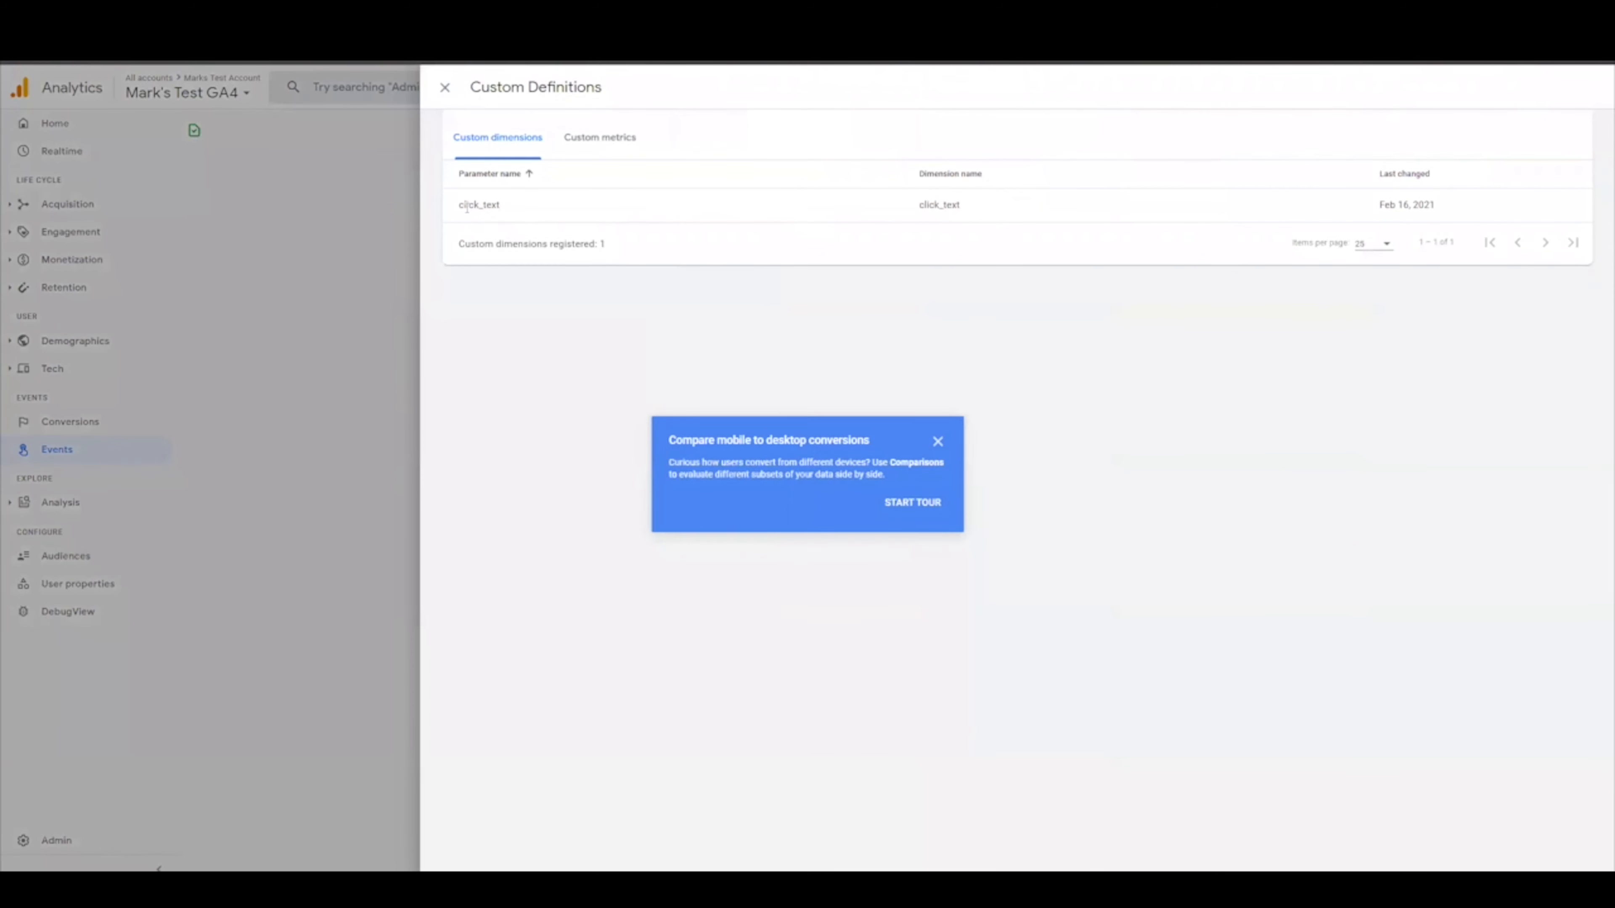
left_click_drag(466, 206, 493, 205)
left_click_drag(919, 205, 963, 207)
left_click_drag(469, 205, 511, 206)
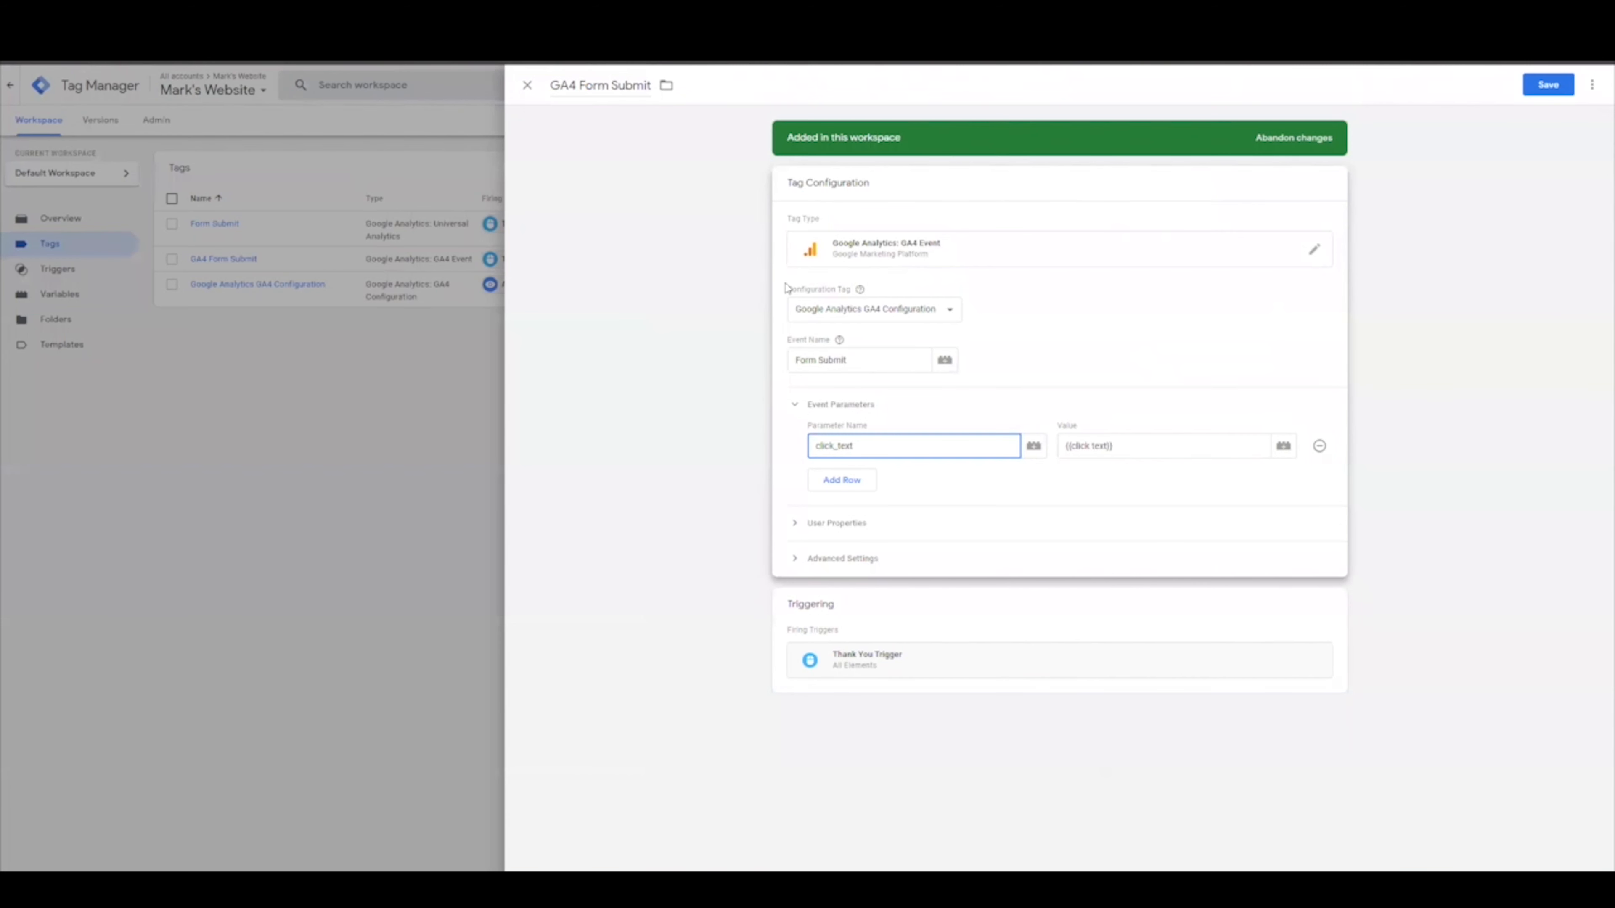
Step: Compare the click_text parameter and its value in Tag Manager's GA4 Form Submit tag with the click_text custom dimension in Google Analytics
left_click_drag(871, 449, 805, 453)
left_click(825, 447)
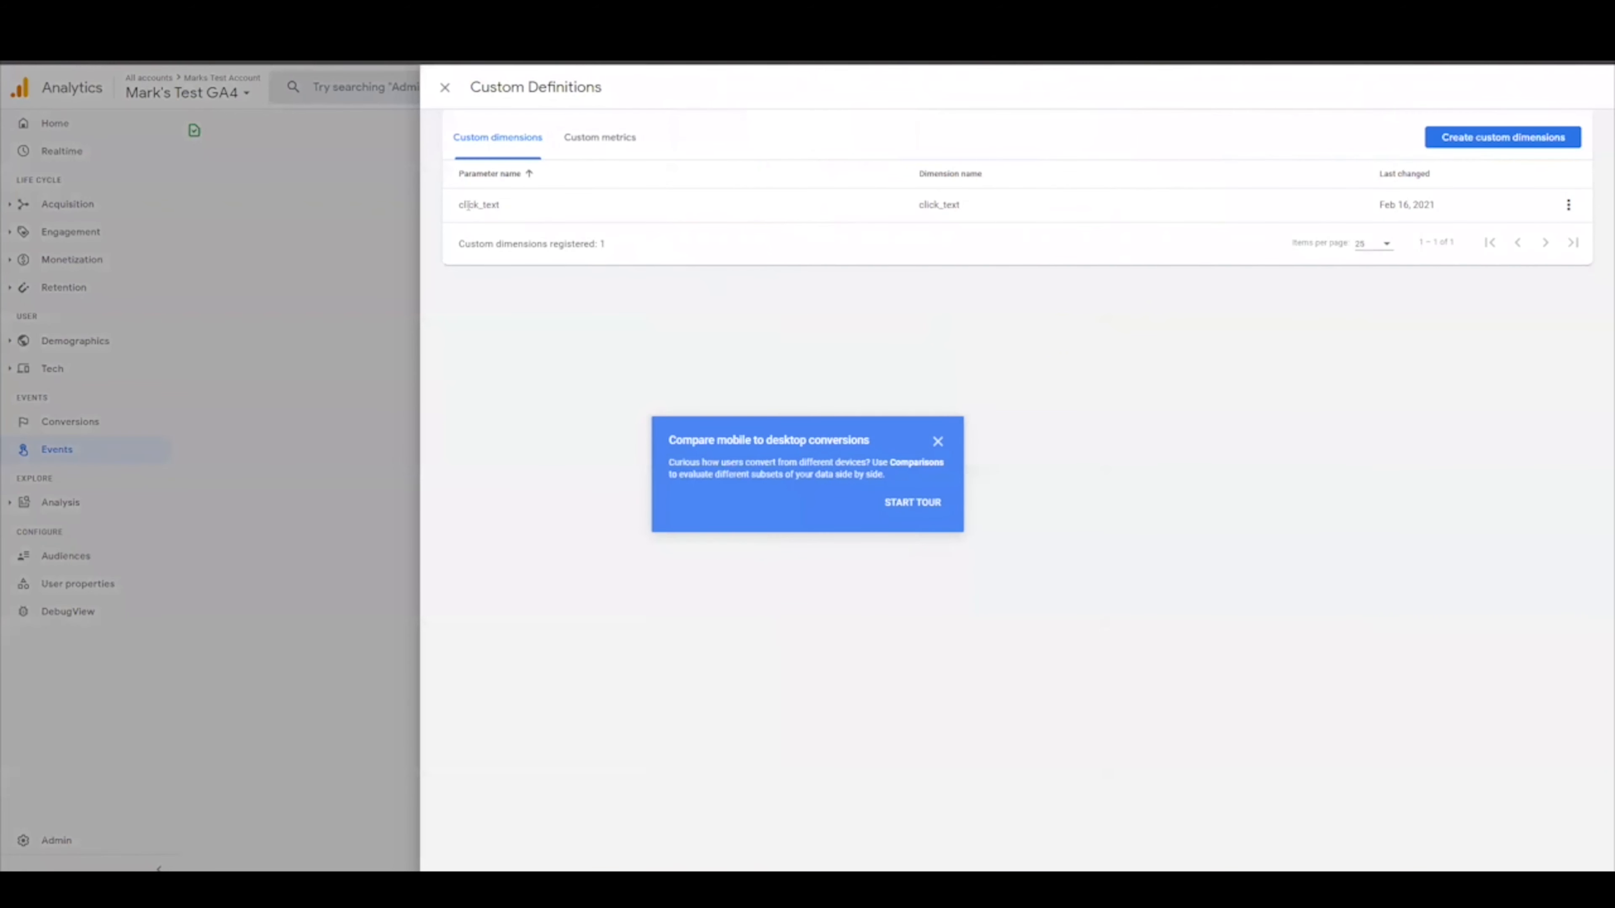
double_click(479, 205)
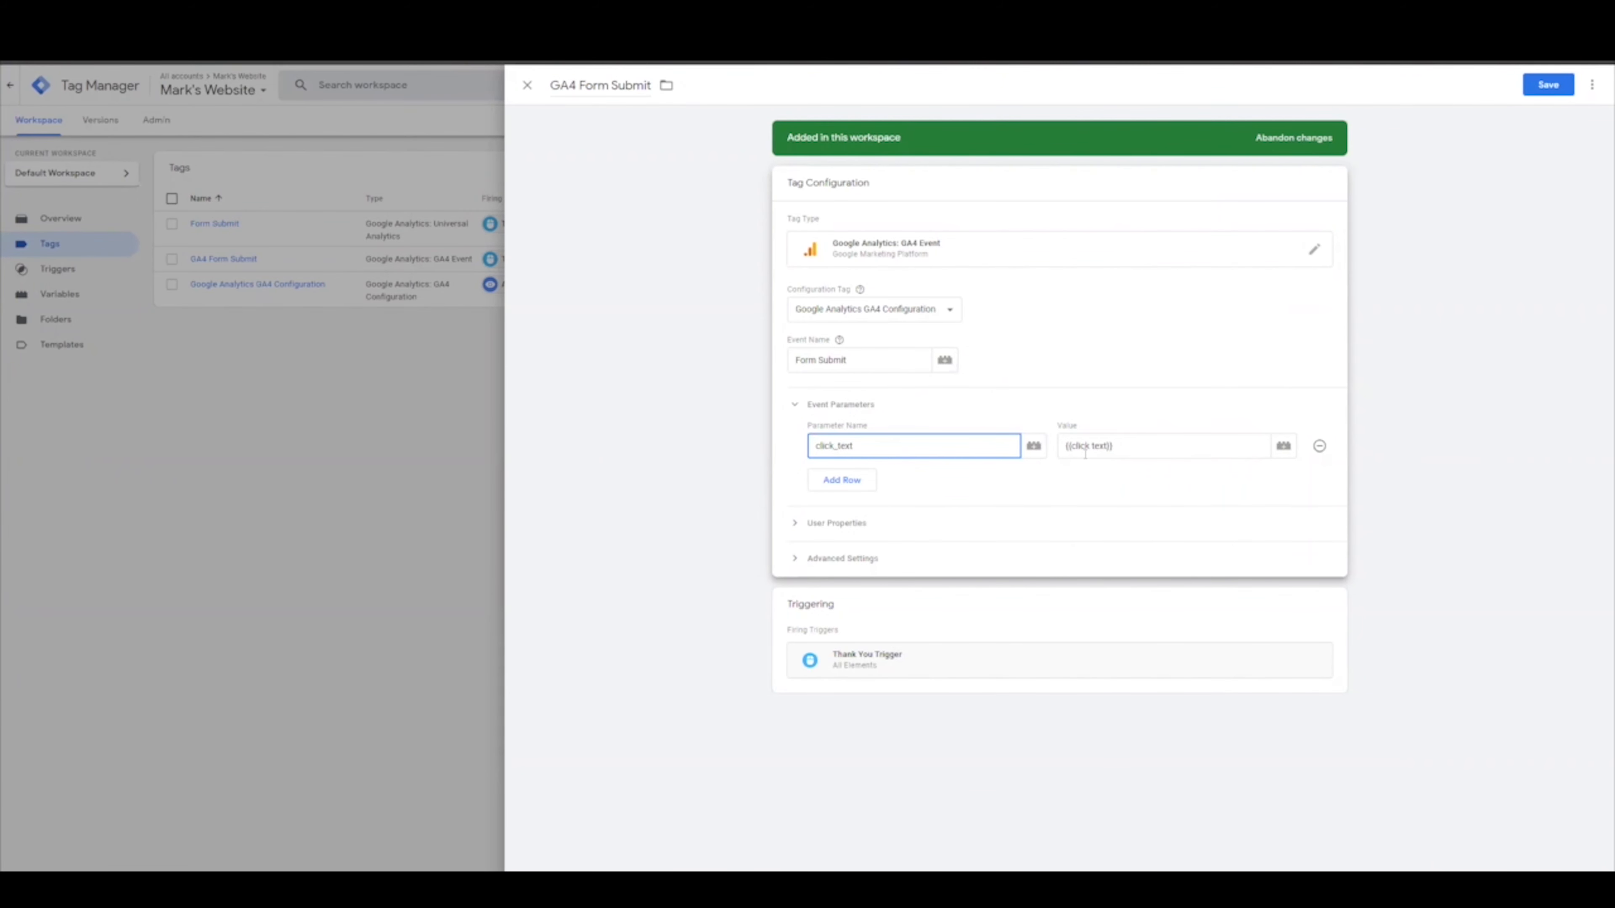
left_click_drag(876, 447, 813, 447)
left_click_drag(1075, 446, 1100, 451)
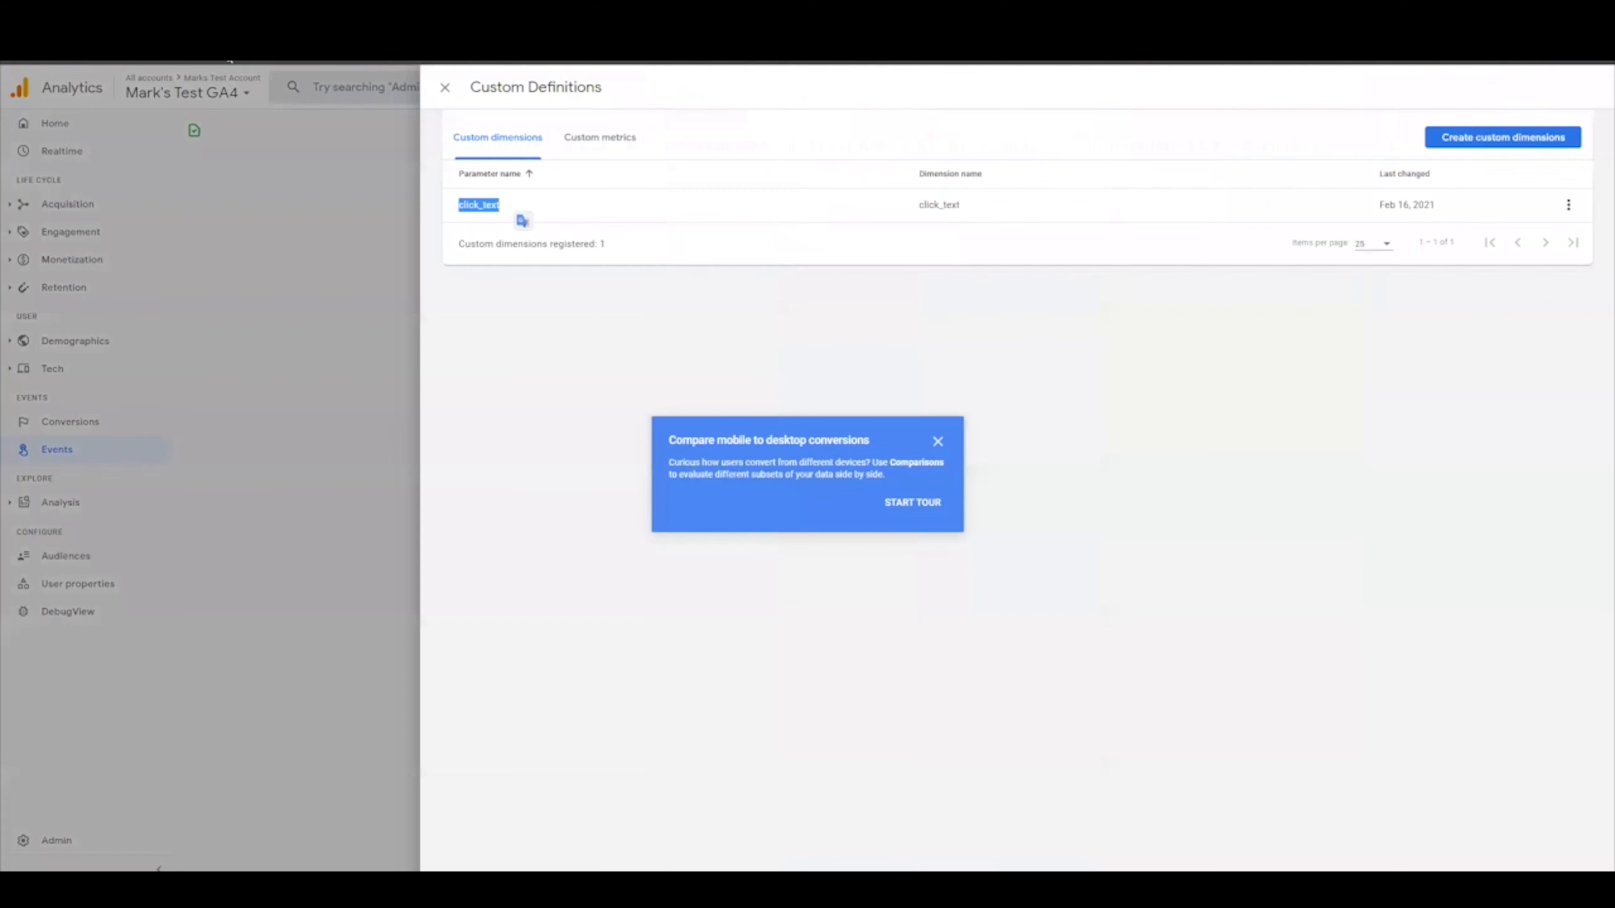
Step: Close the custom definitions in Google Analytics, show the Engagement events report, and dismiss the tour pop-up
left_click(72, 405)
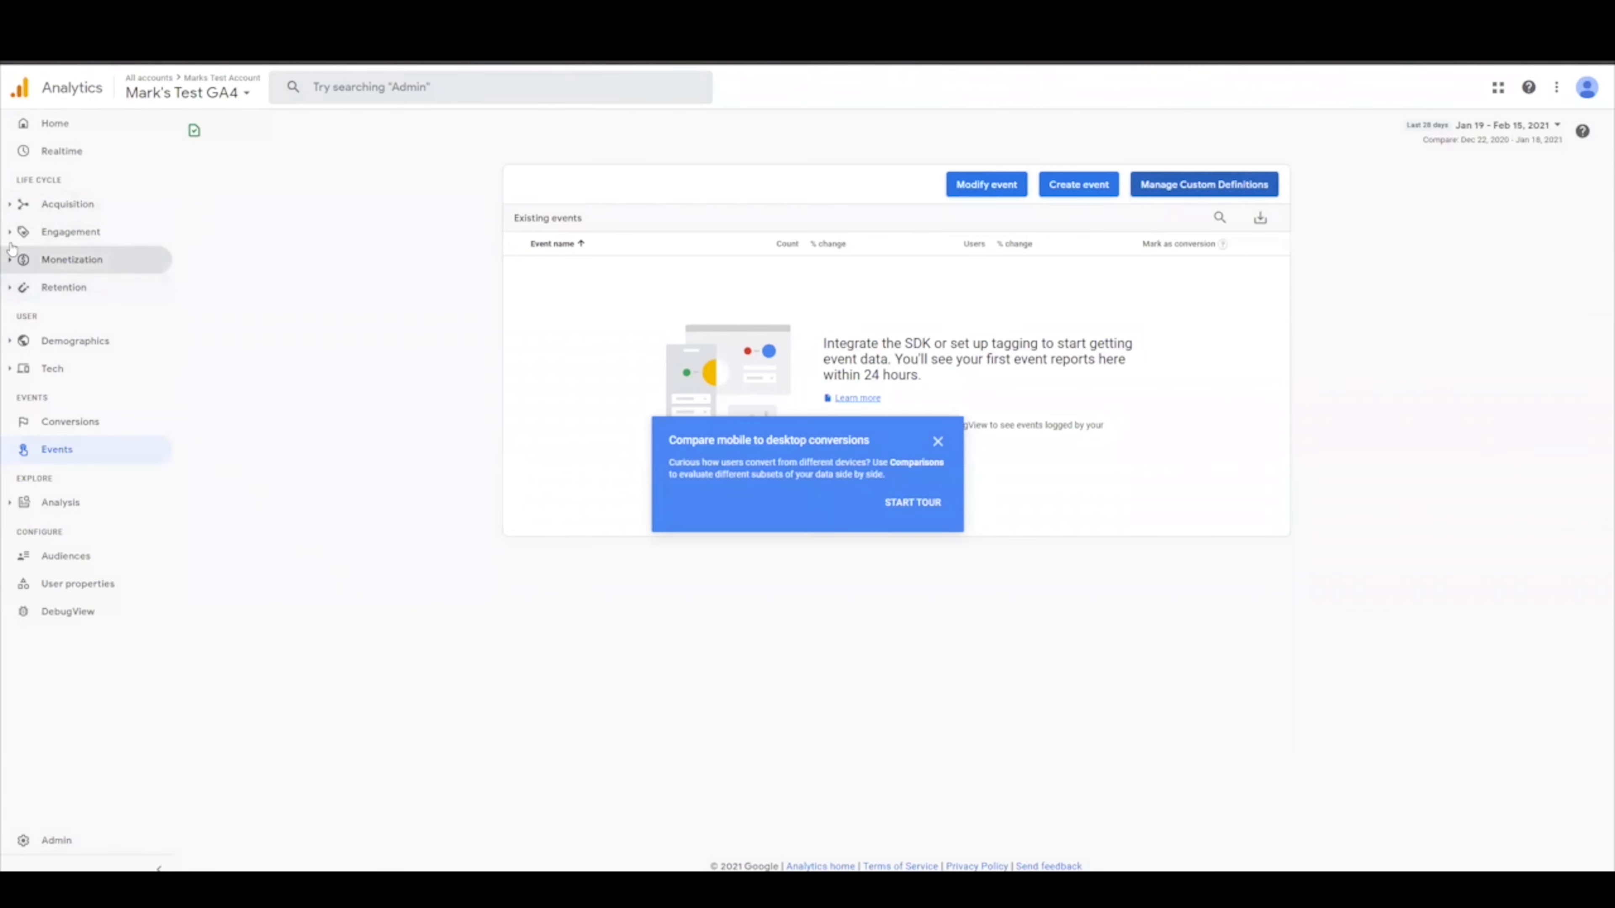
left_click(67, 231)
left_click(121, 285)
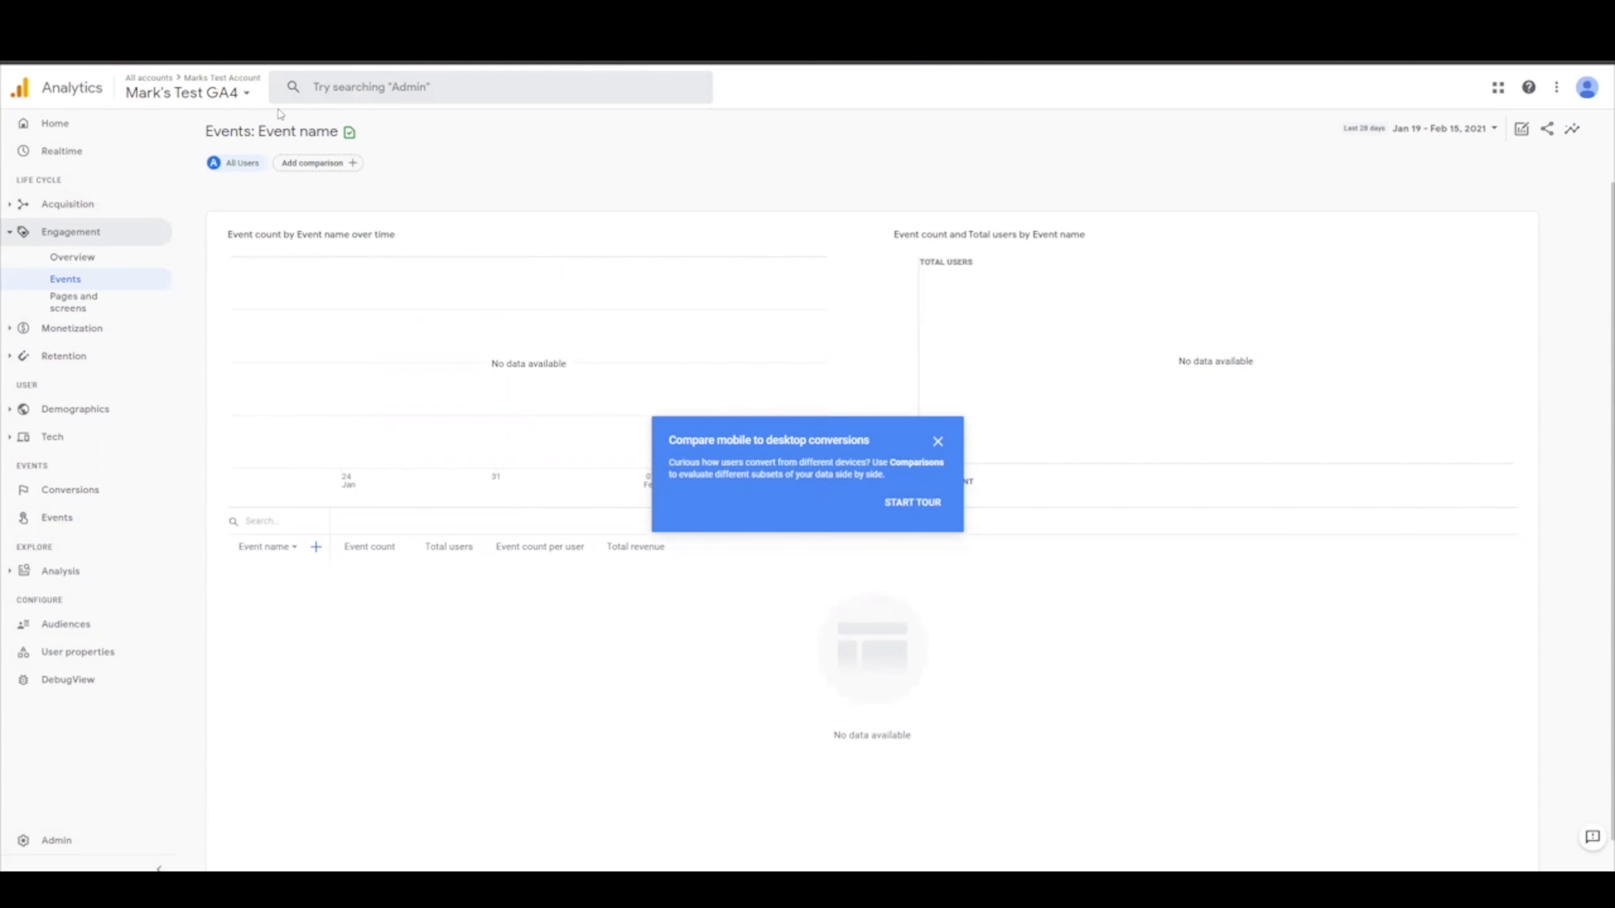
left_click_drag(258, 131, 303, 163)
left_click(312, 189)
left_click(937, 441)
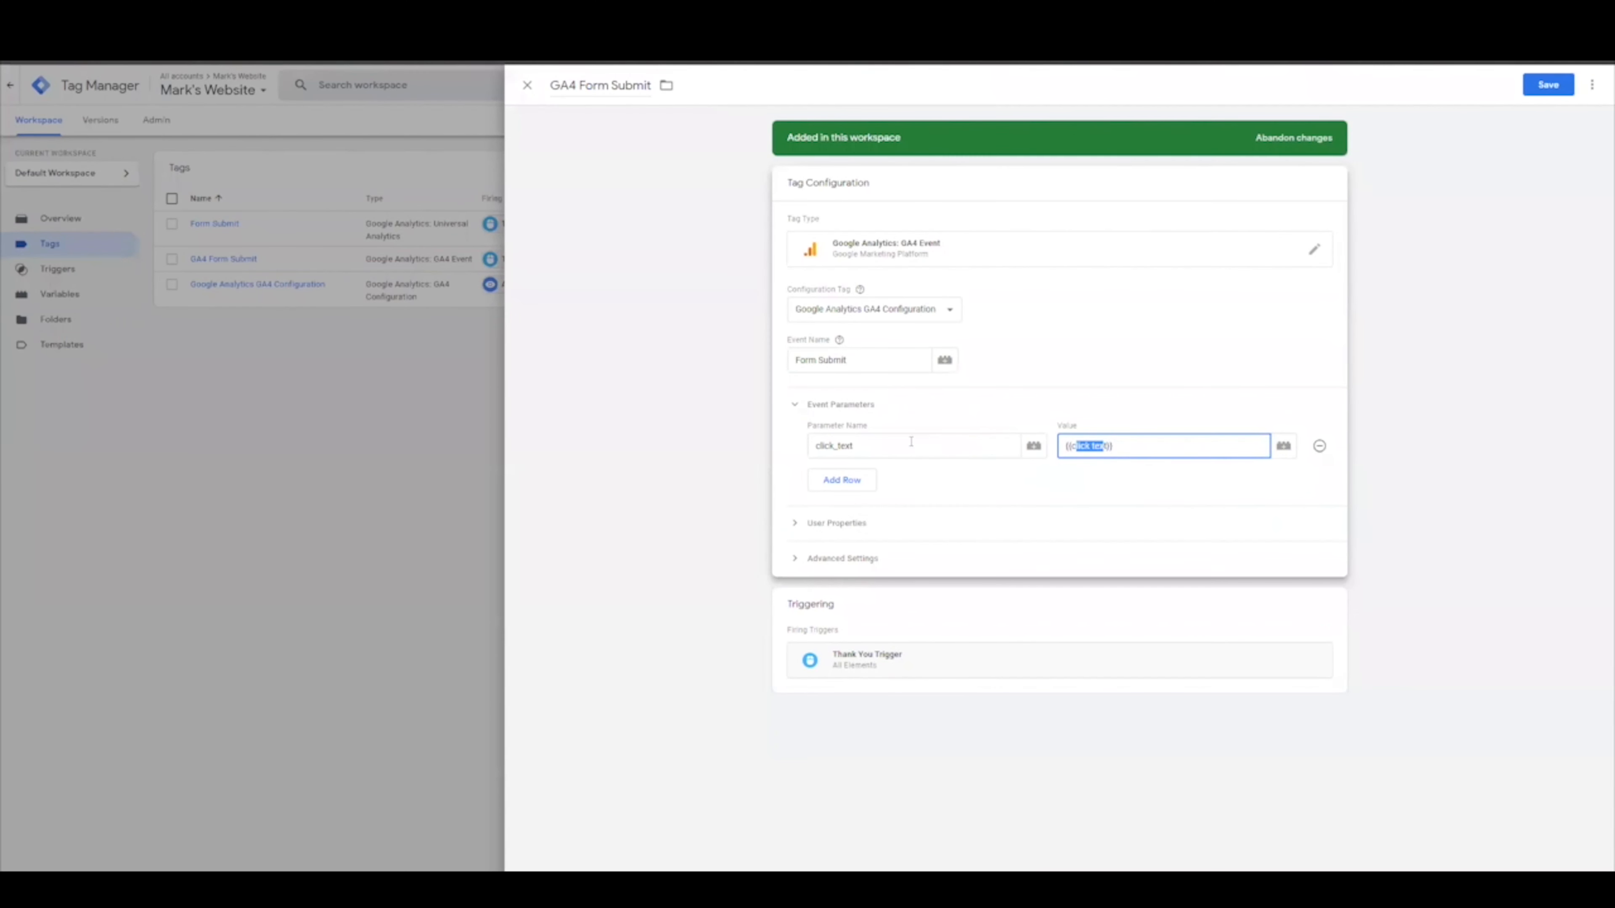
Step: Check the click_text parameter in Tag Manager, and compare the Engagement events report with the Existing events list in Google Analytics
left_click(852, 445)
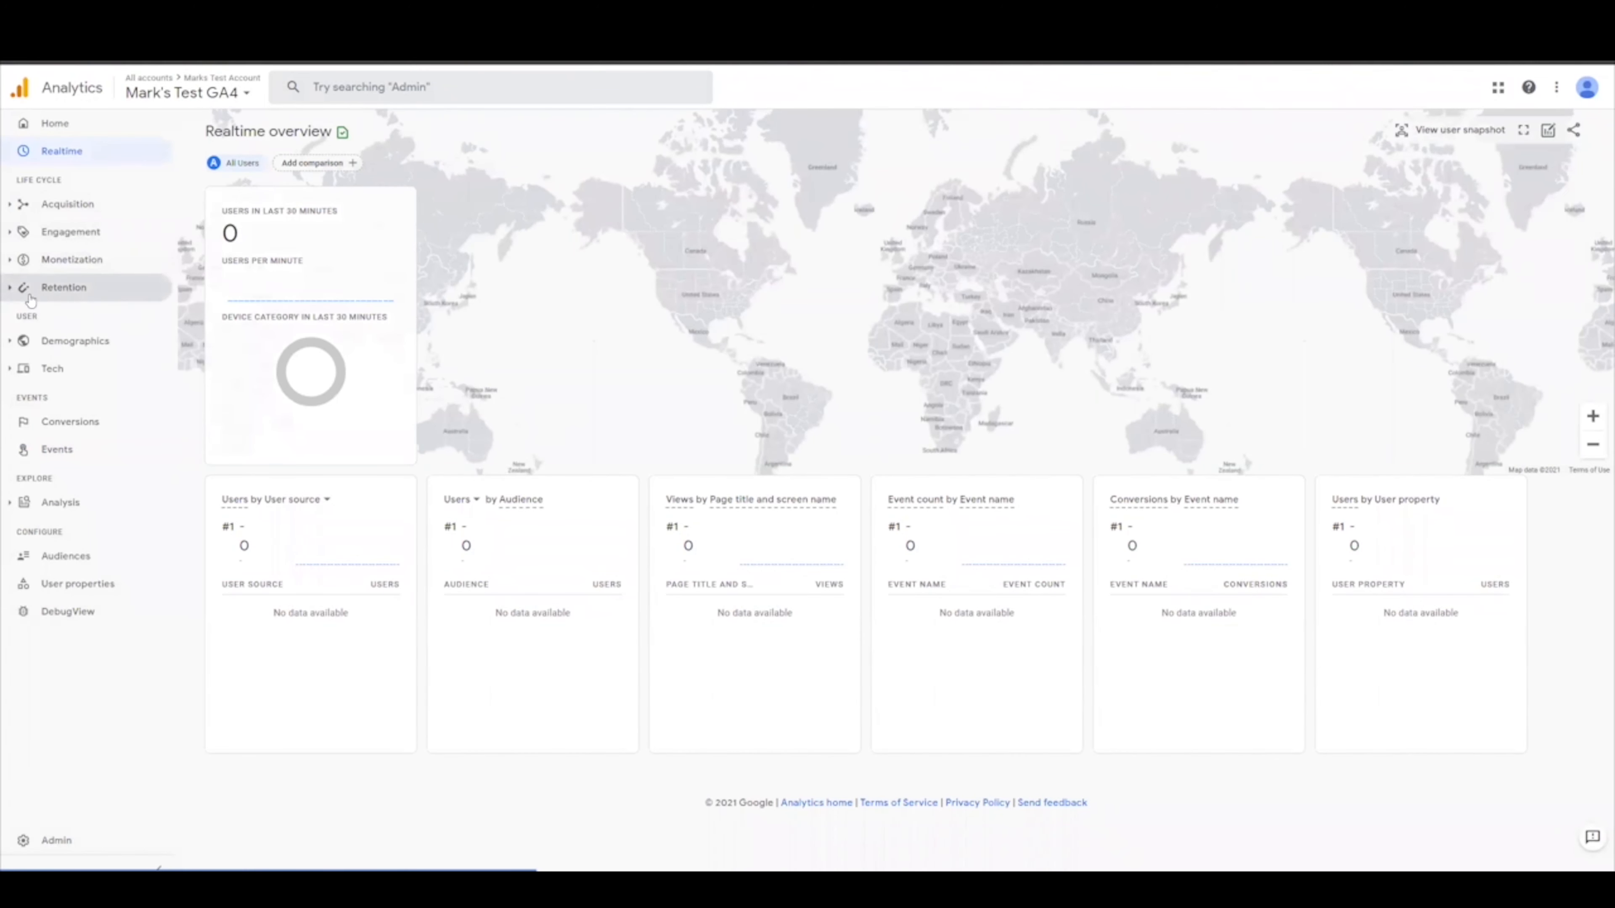
left_click(24, 236)
left_click(65, 279)
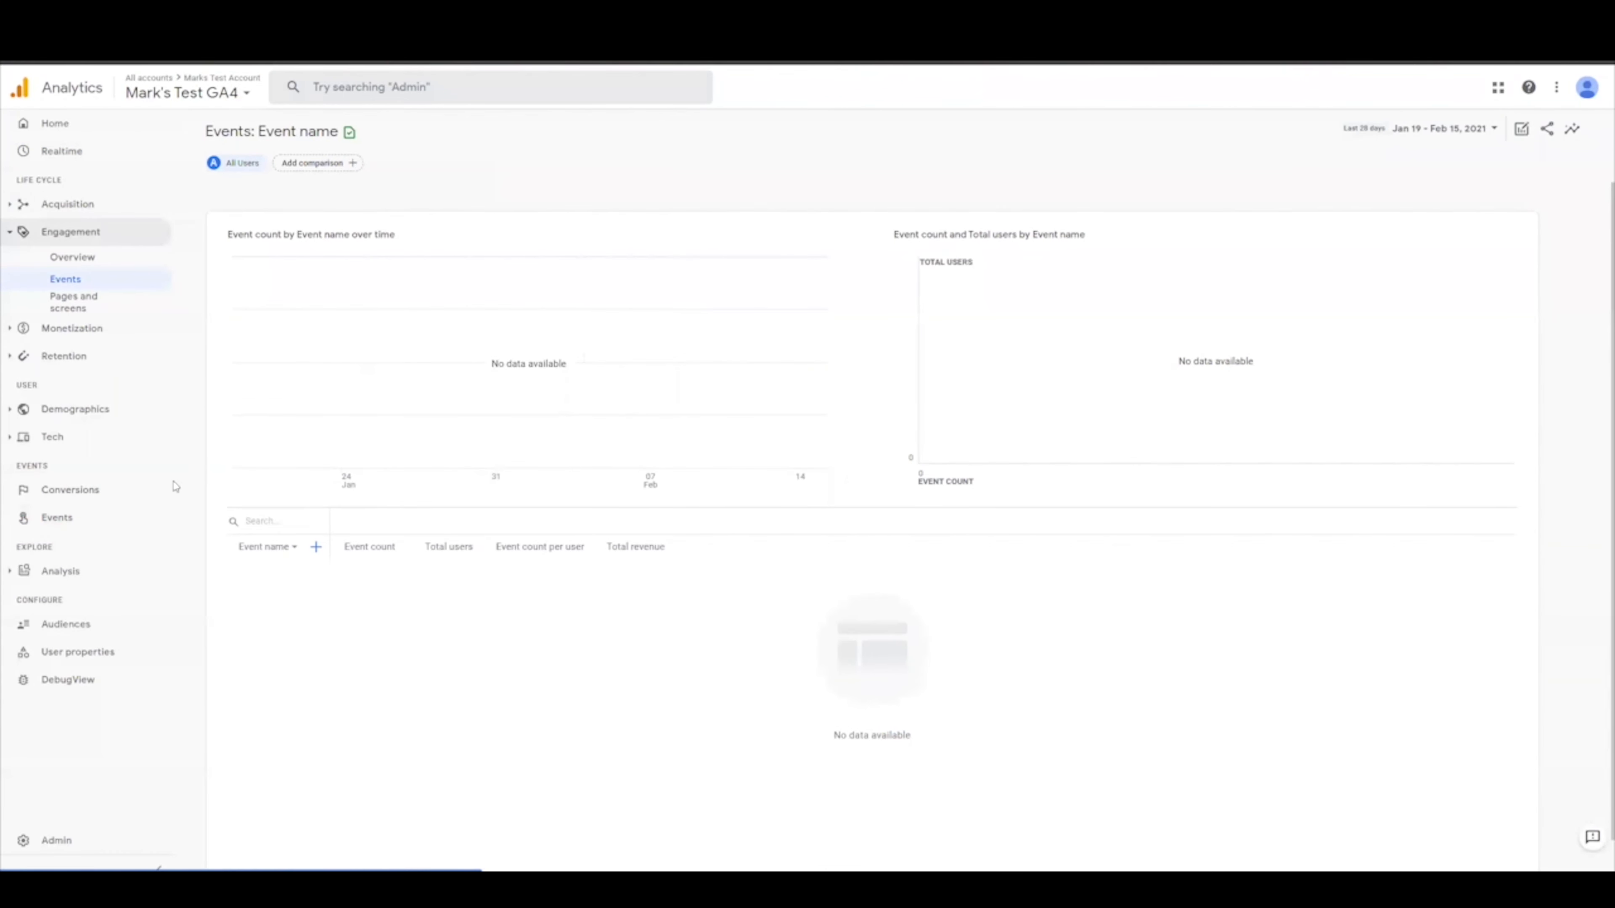
left_click(159, 520)
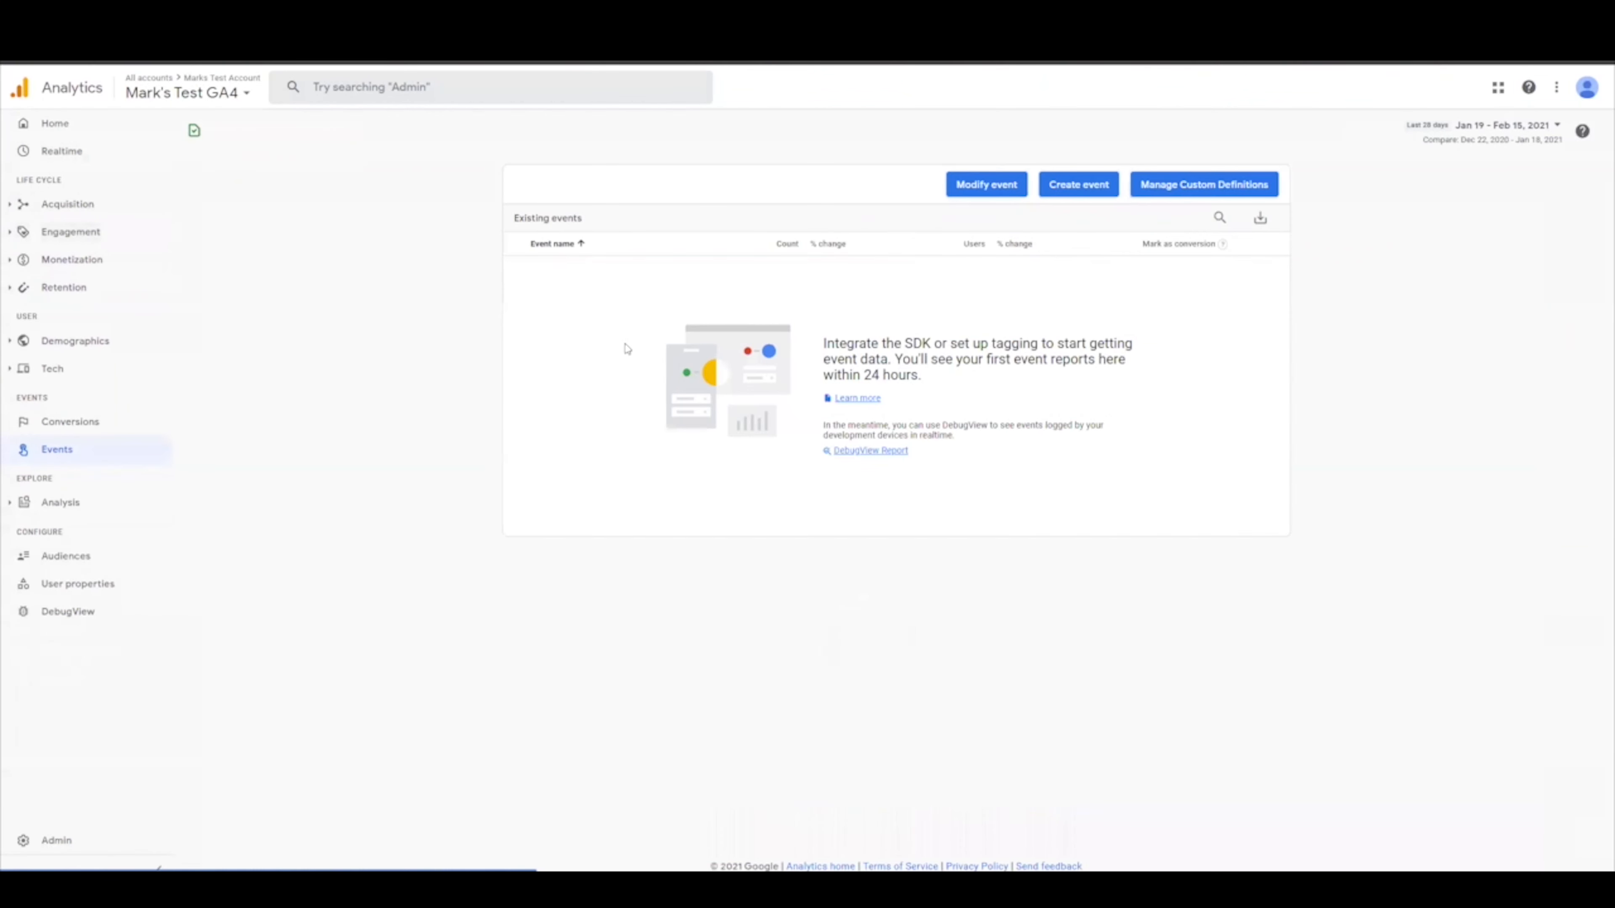
left_click(66, 231)
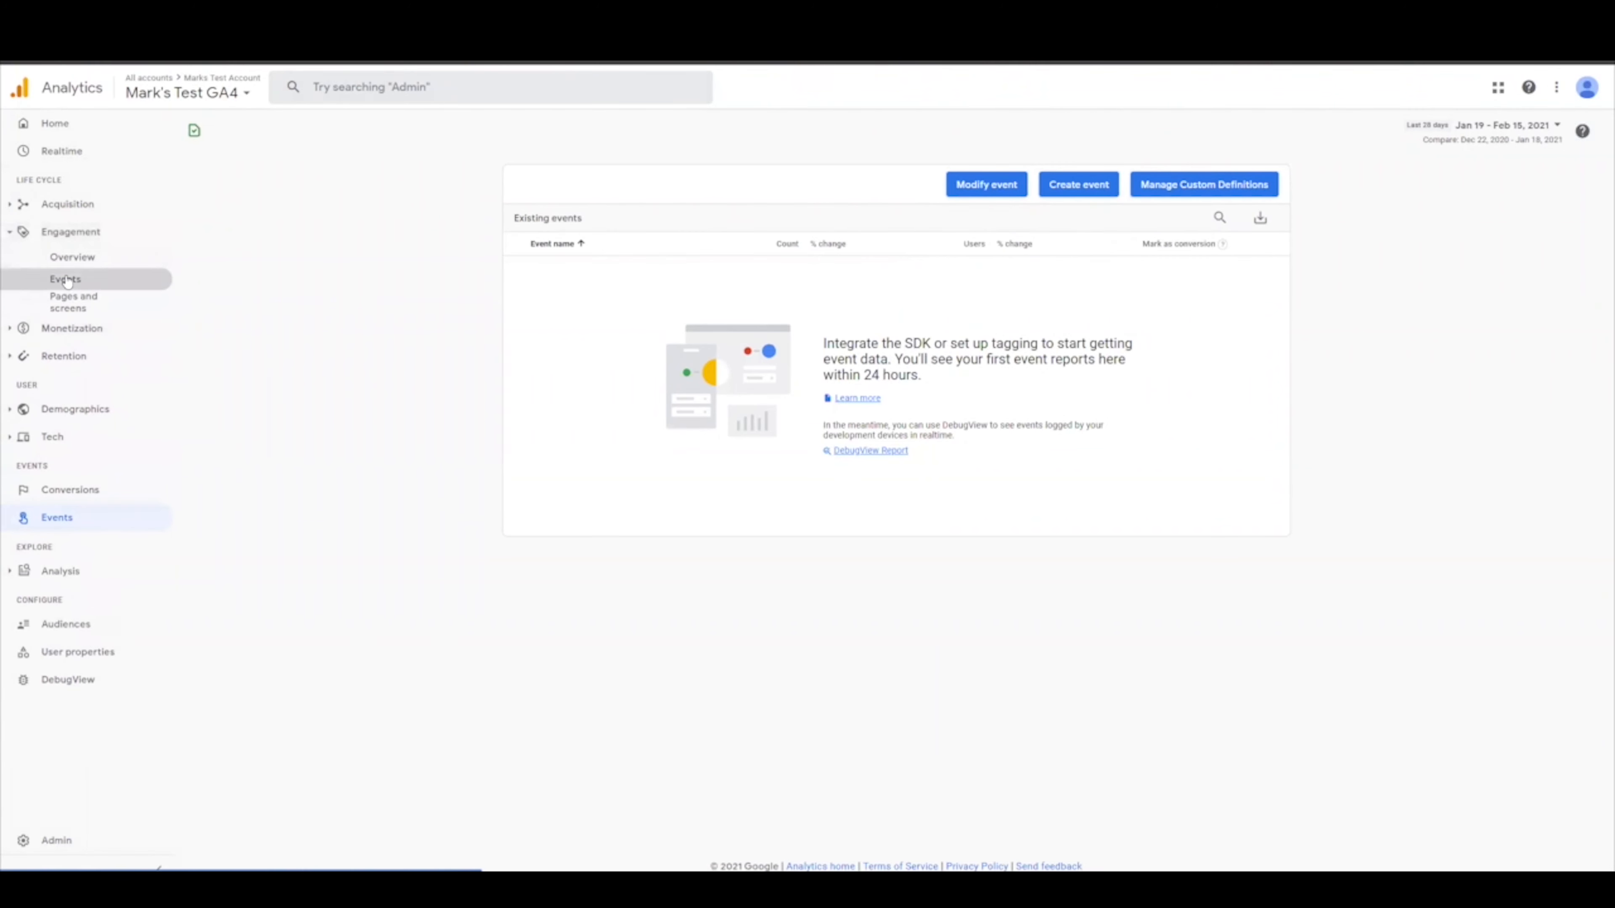
left_click(66, 279)
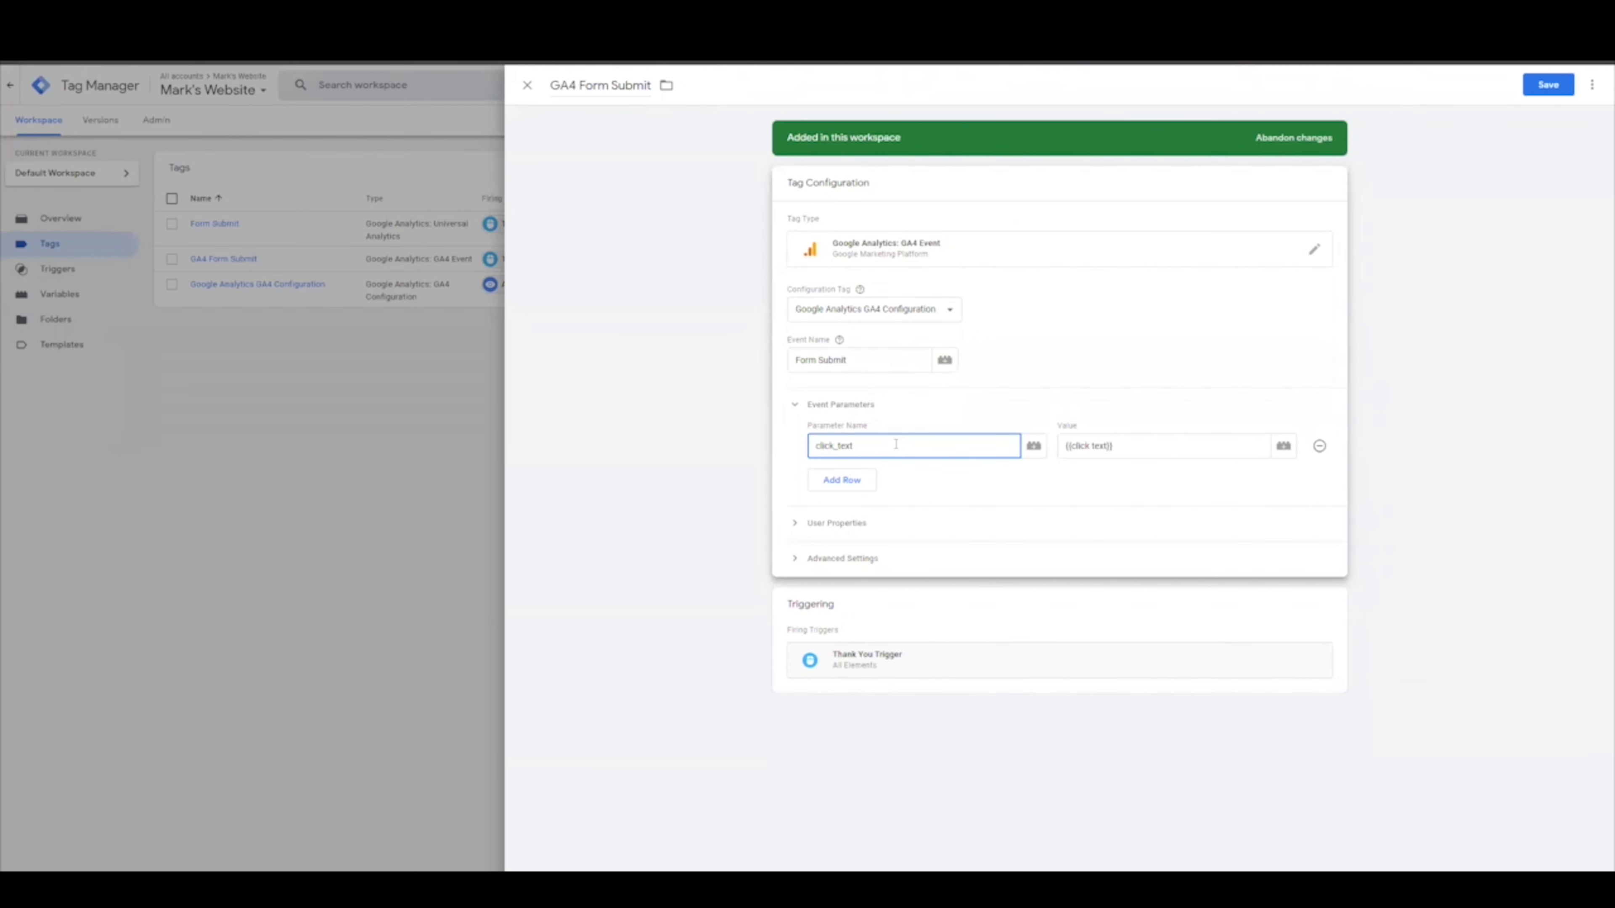
Step: Switch to Tag Manager and add page_path and click_element as event parameters of the GA4 Form Submit tag, without values
left_click(859, 479)
type("page")
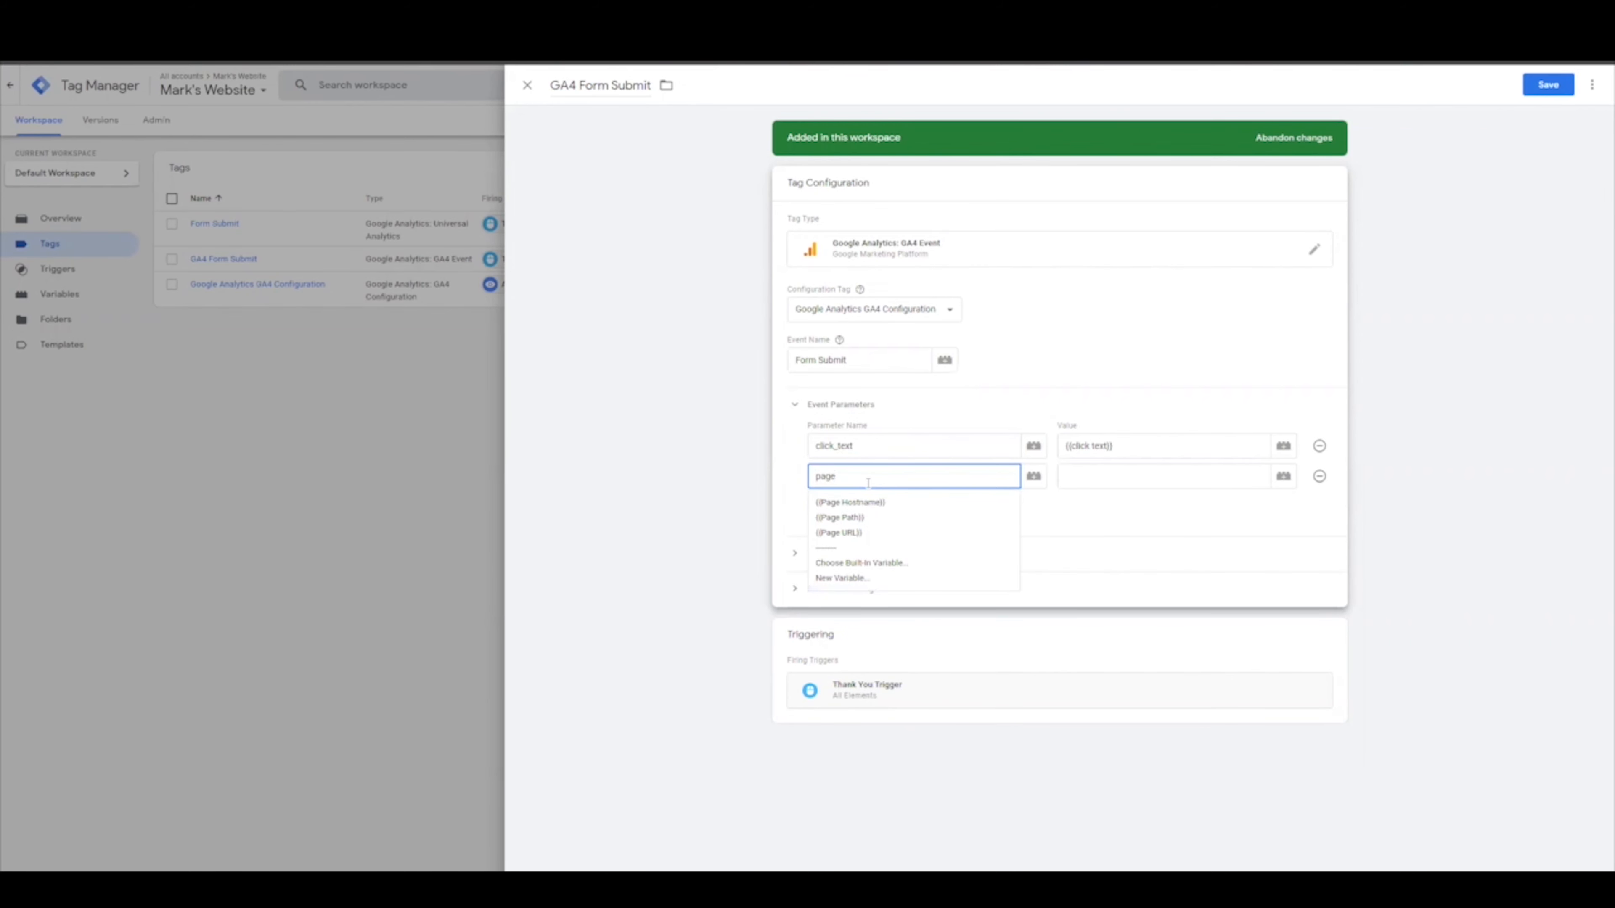
type("_path")
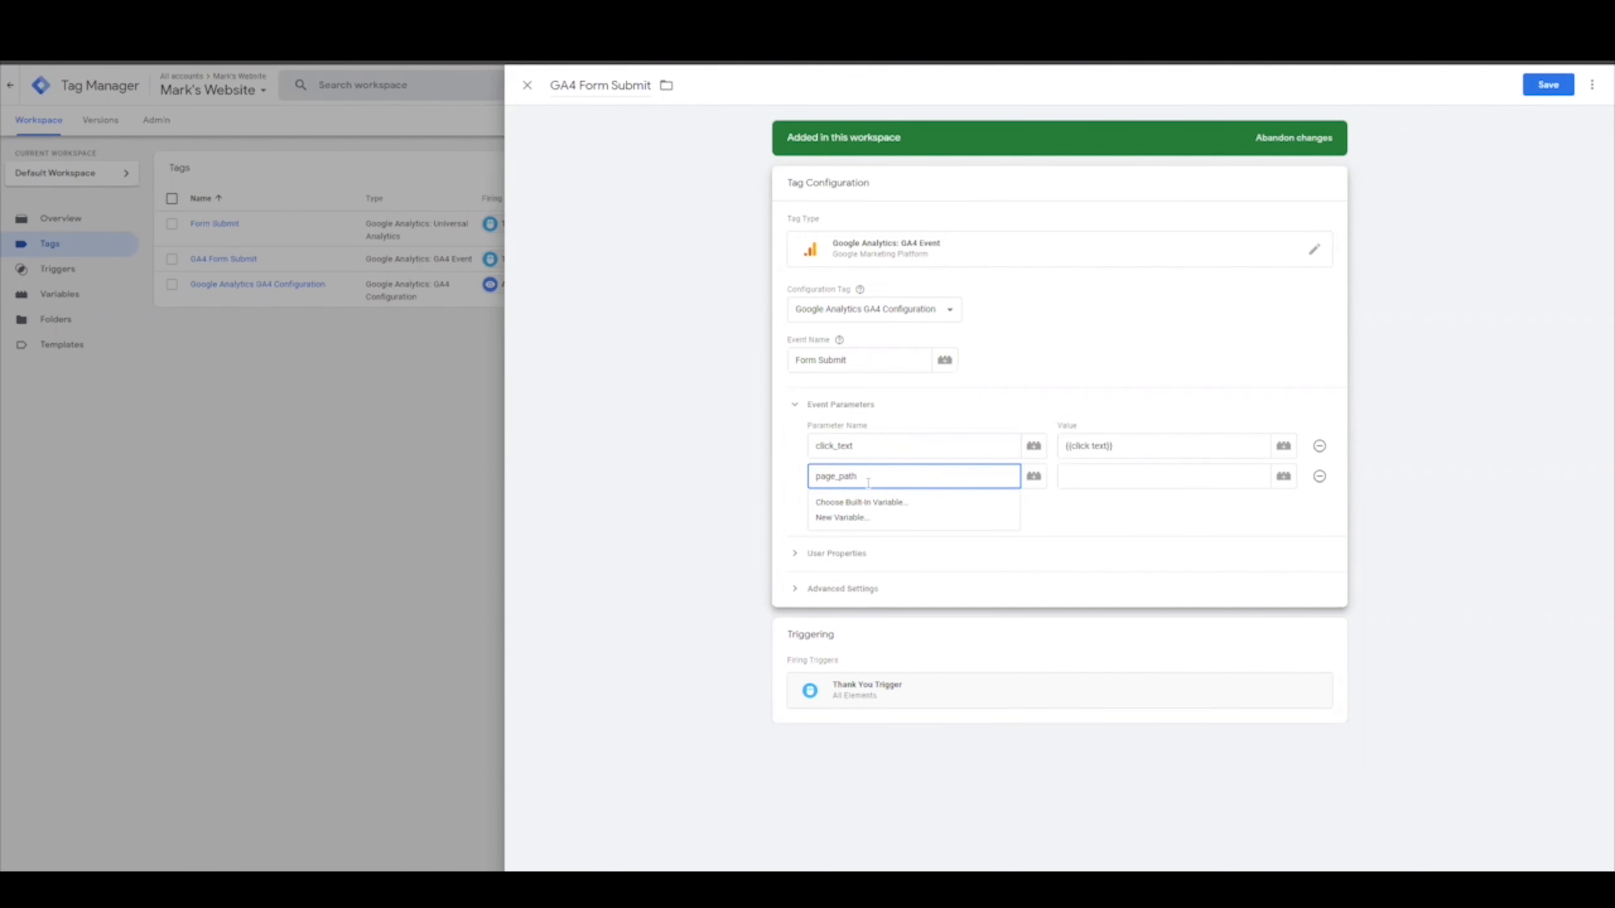
left_click(838, 508)
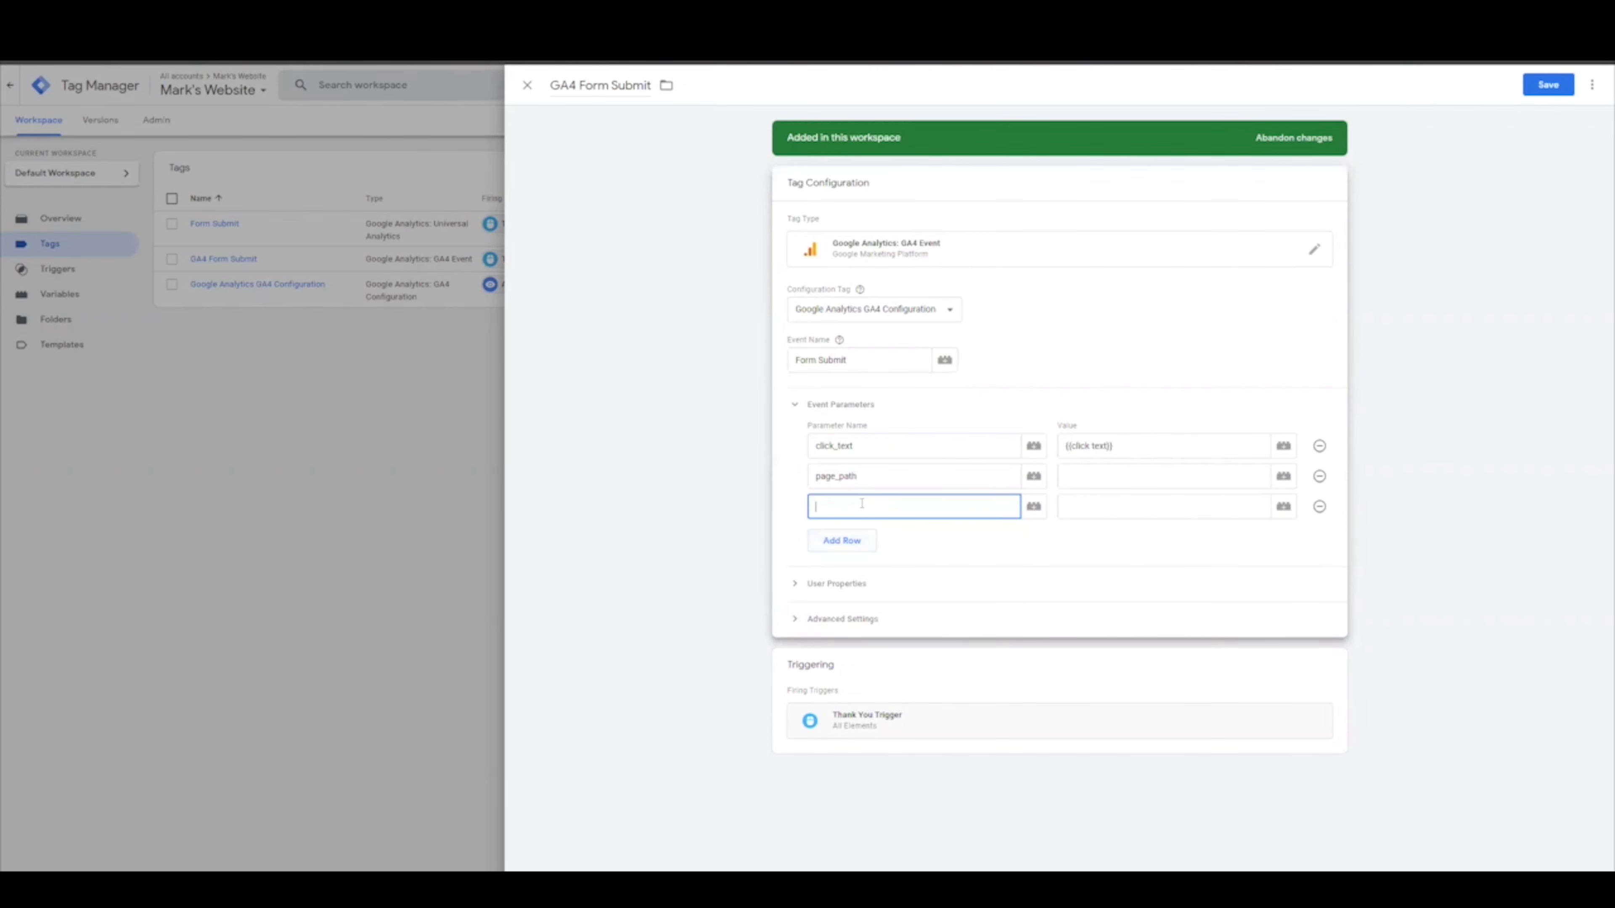
type("click_element")
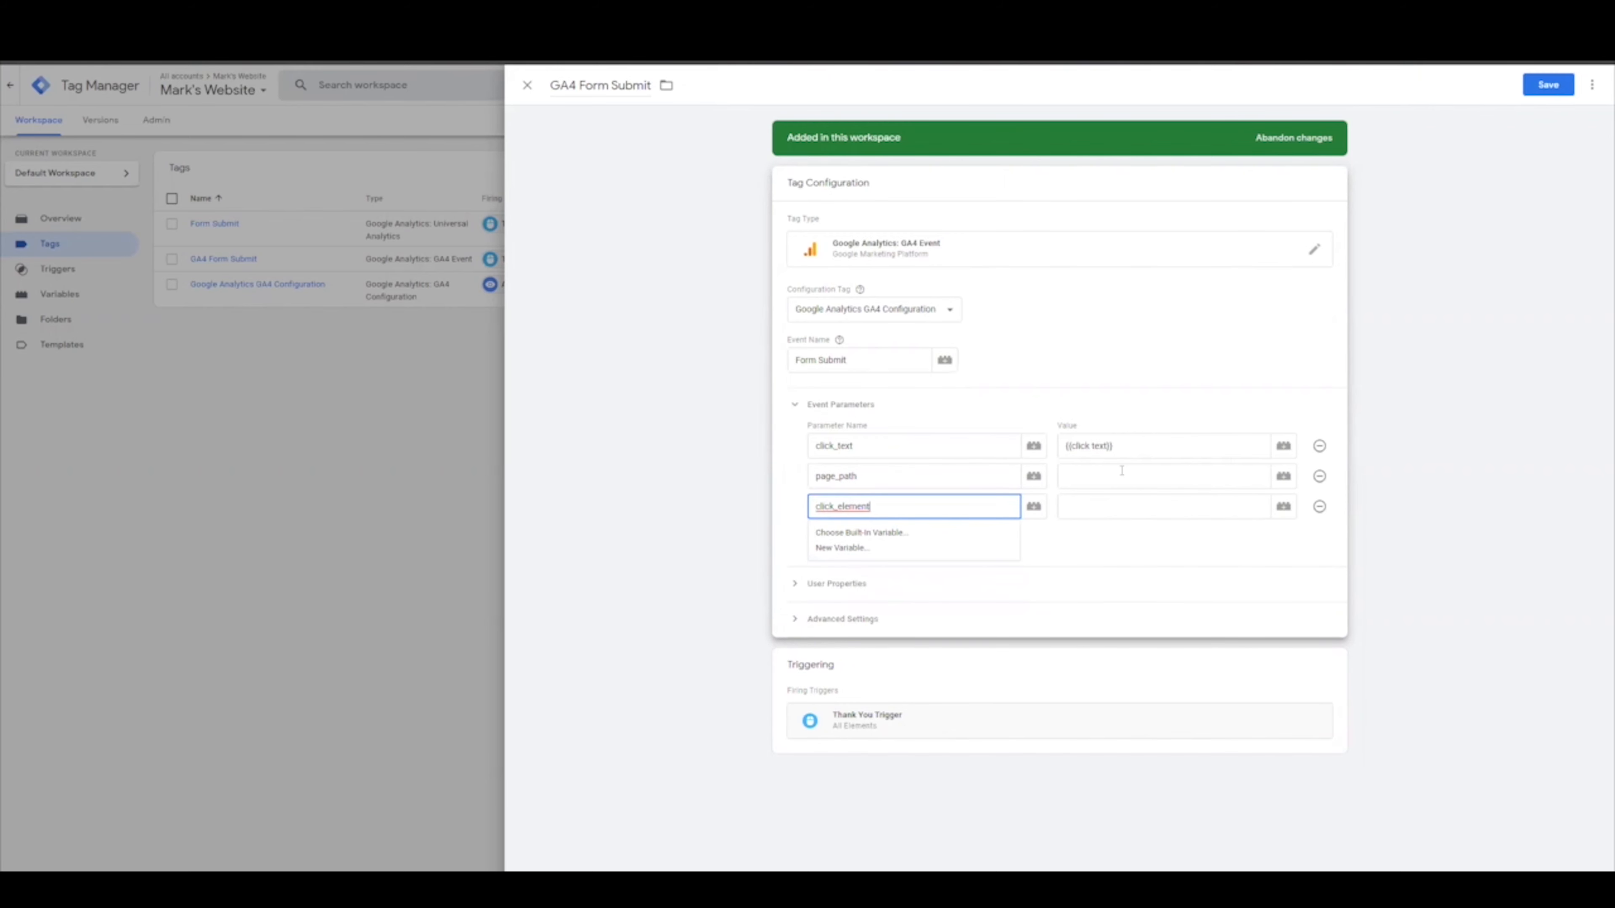
Step: Review the tag's event name and configuration tag help, and remove the page_path and click_element parameters
left_click(838, 341)
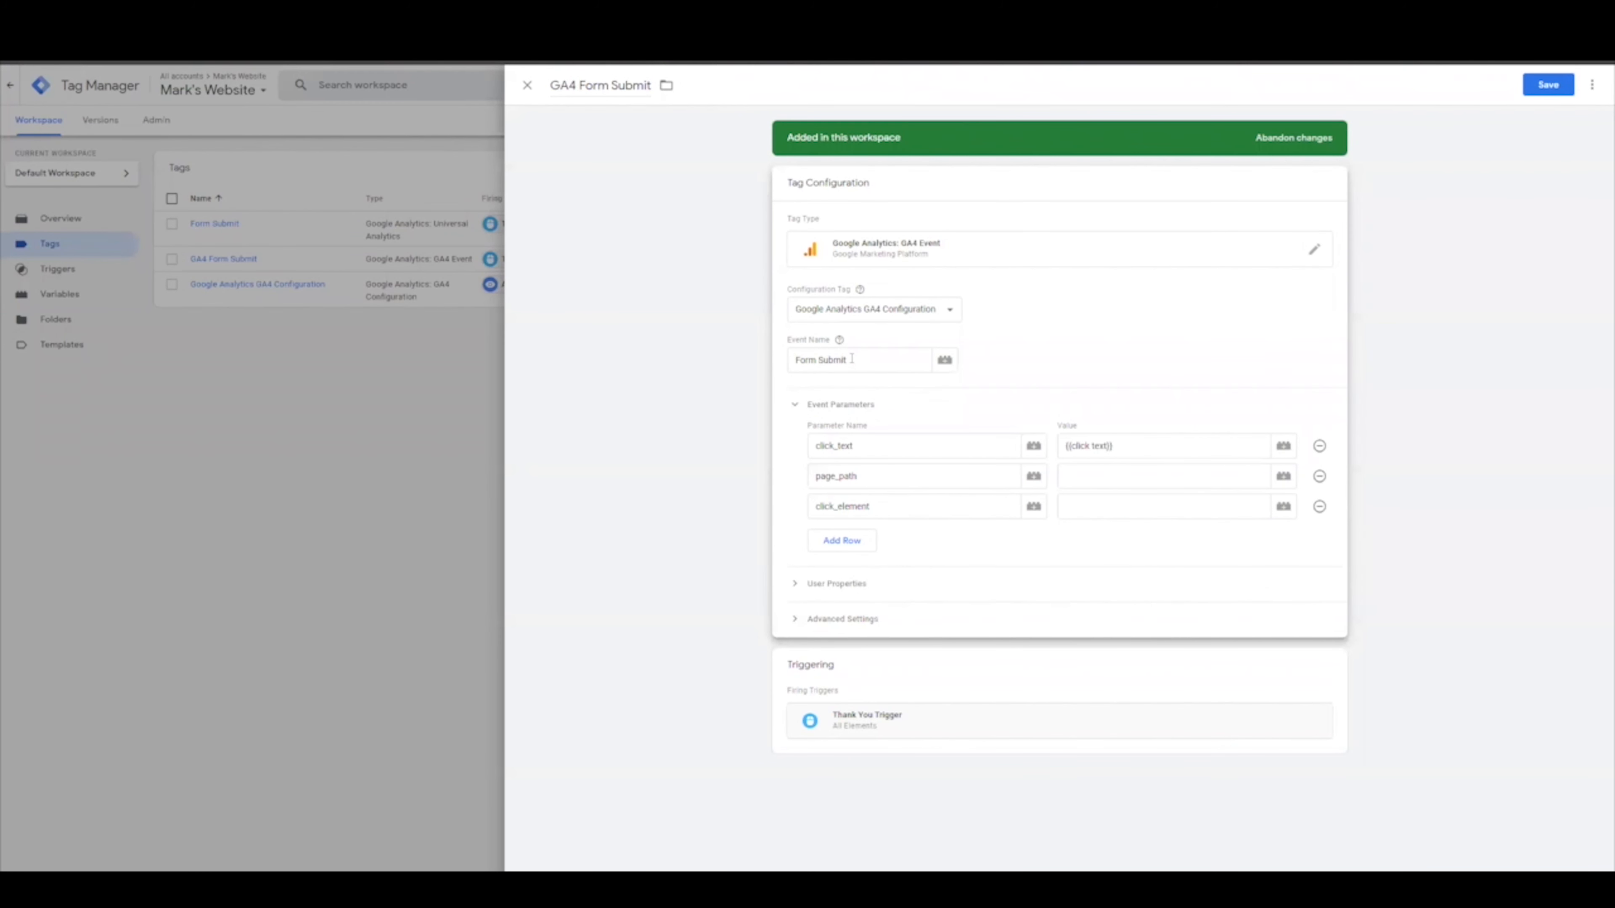
left_click(856, 358)
left_click(962, 288)
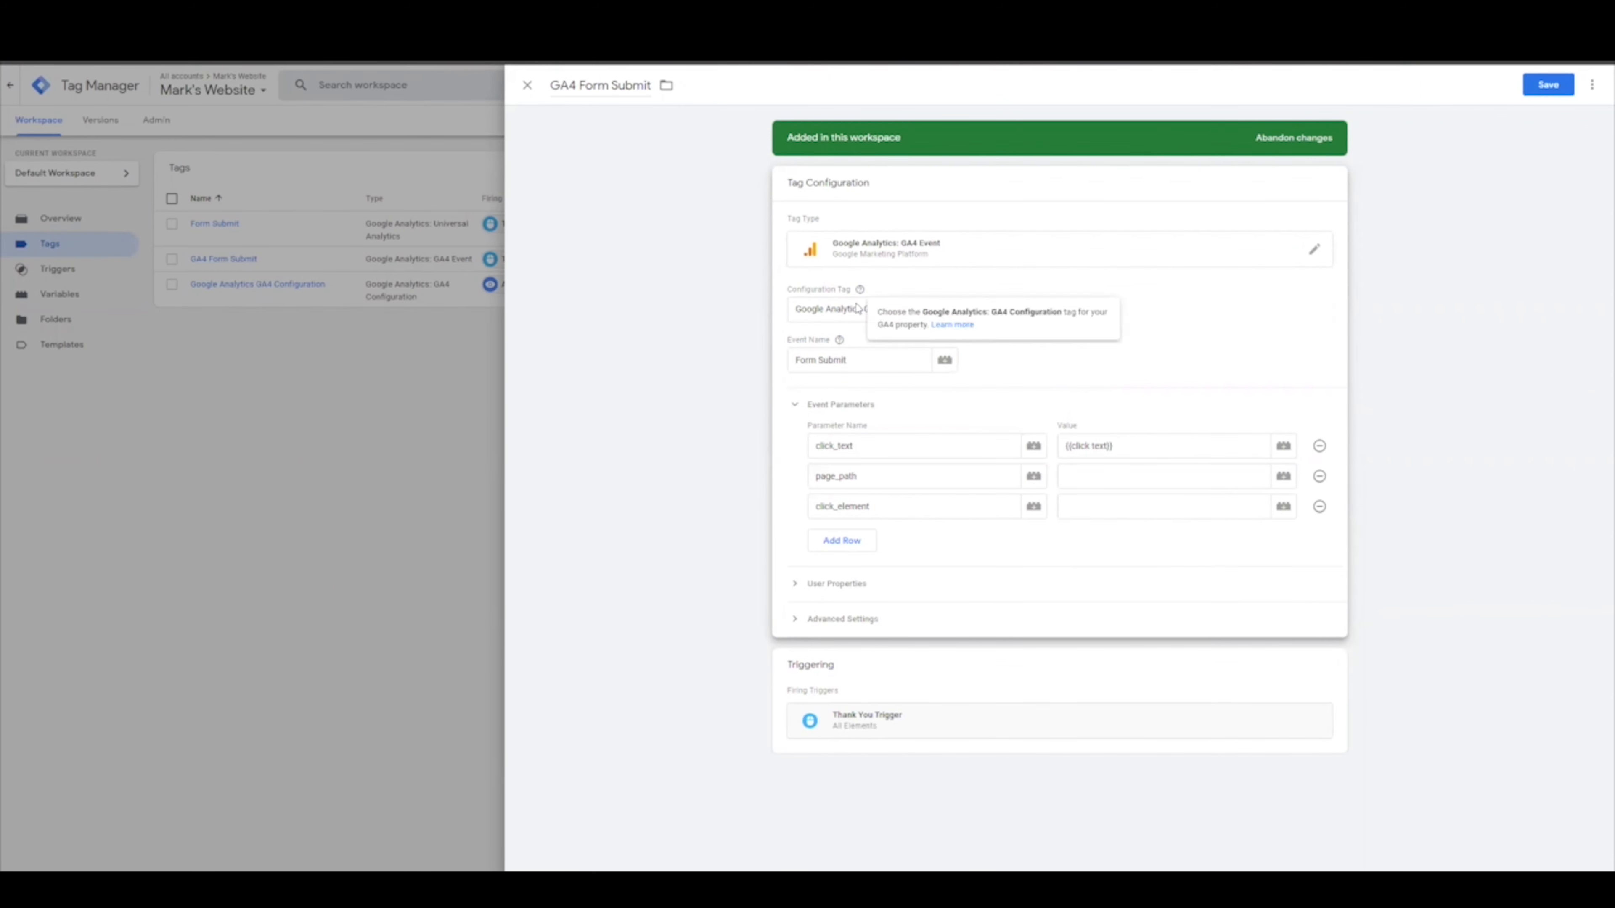
left_click(1319, 475)
left_click(1319, 475)
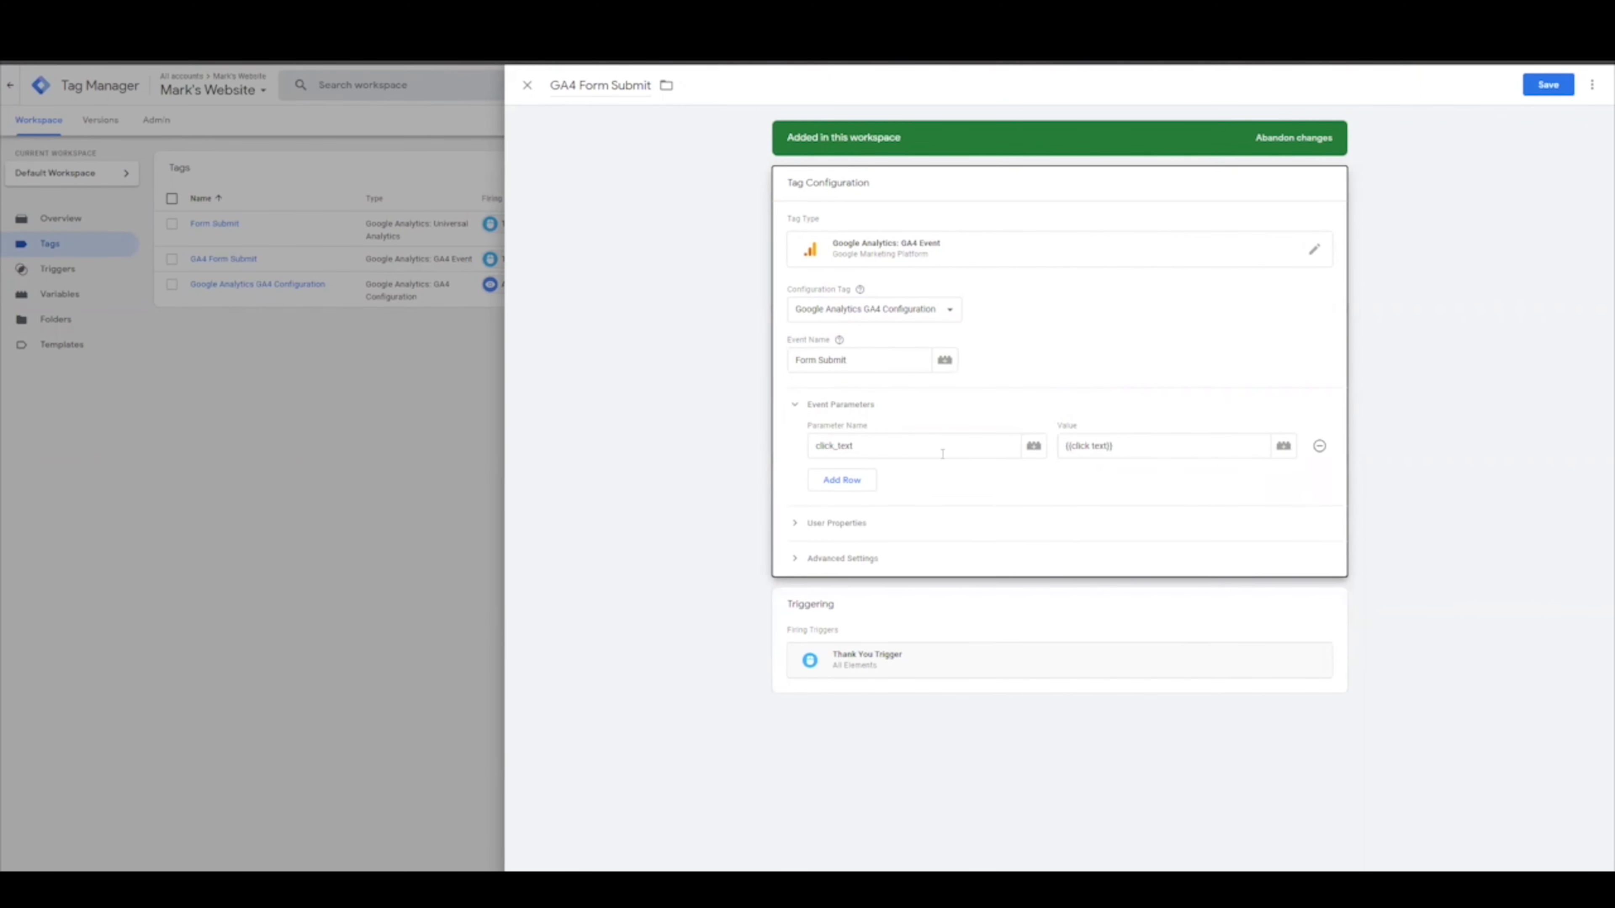
Step: Inspect the Thank You Trigger's firing condition, return to the GA4 Form Submit tag, and save it
left_click(907, 663)
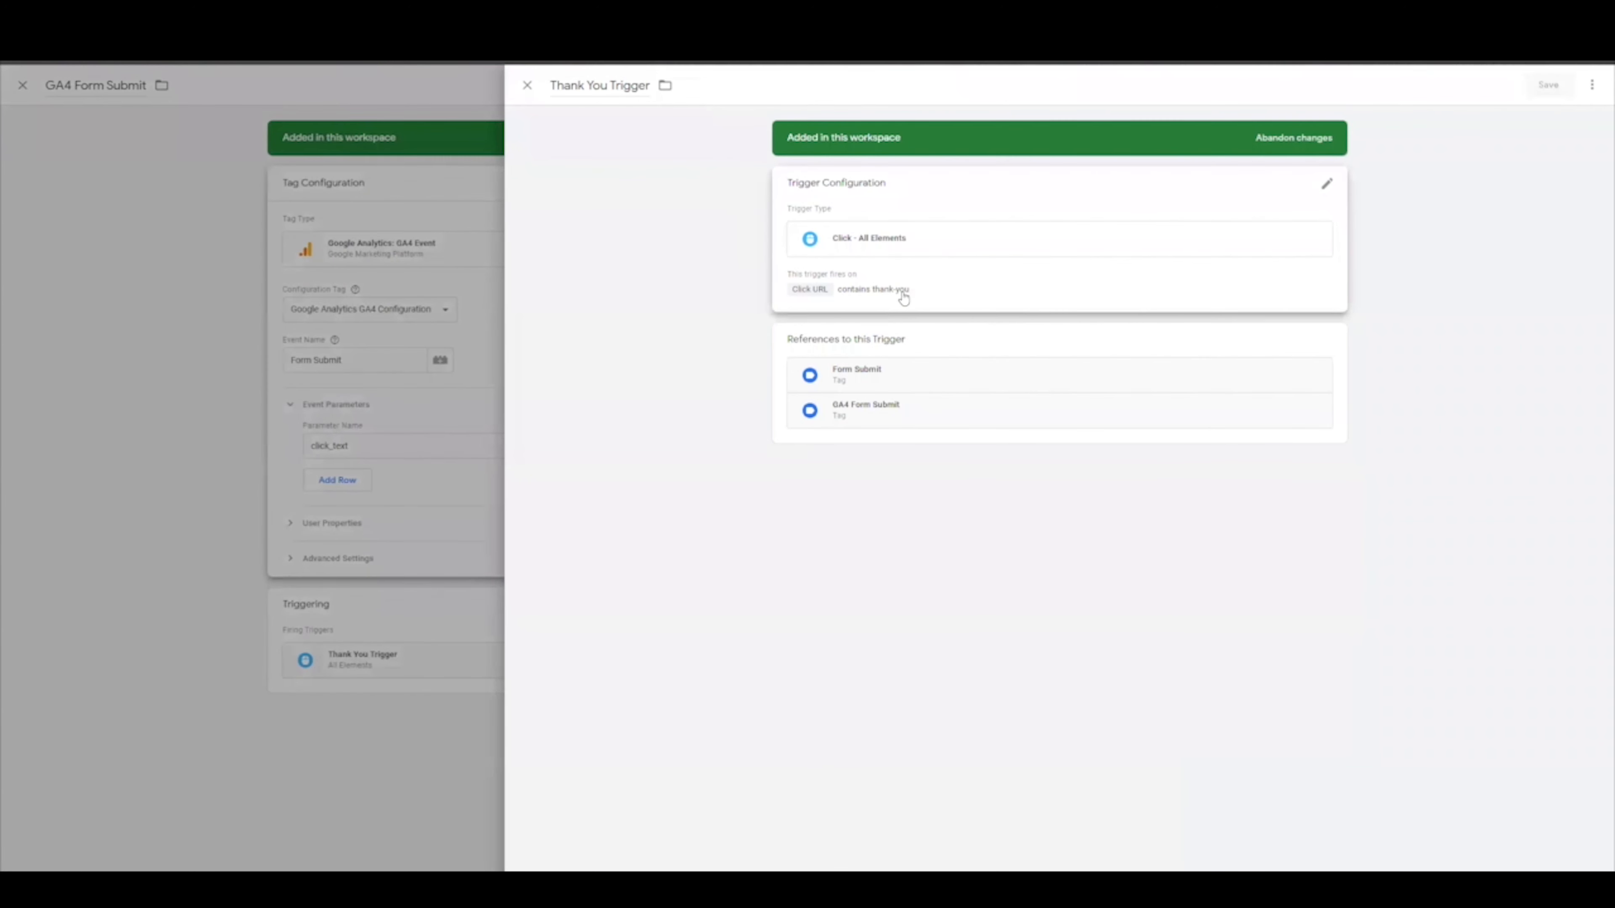
left_click(527, 86)
left_click(527, 85)
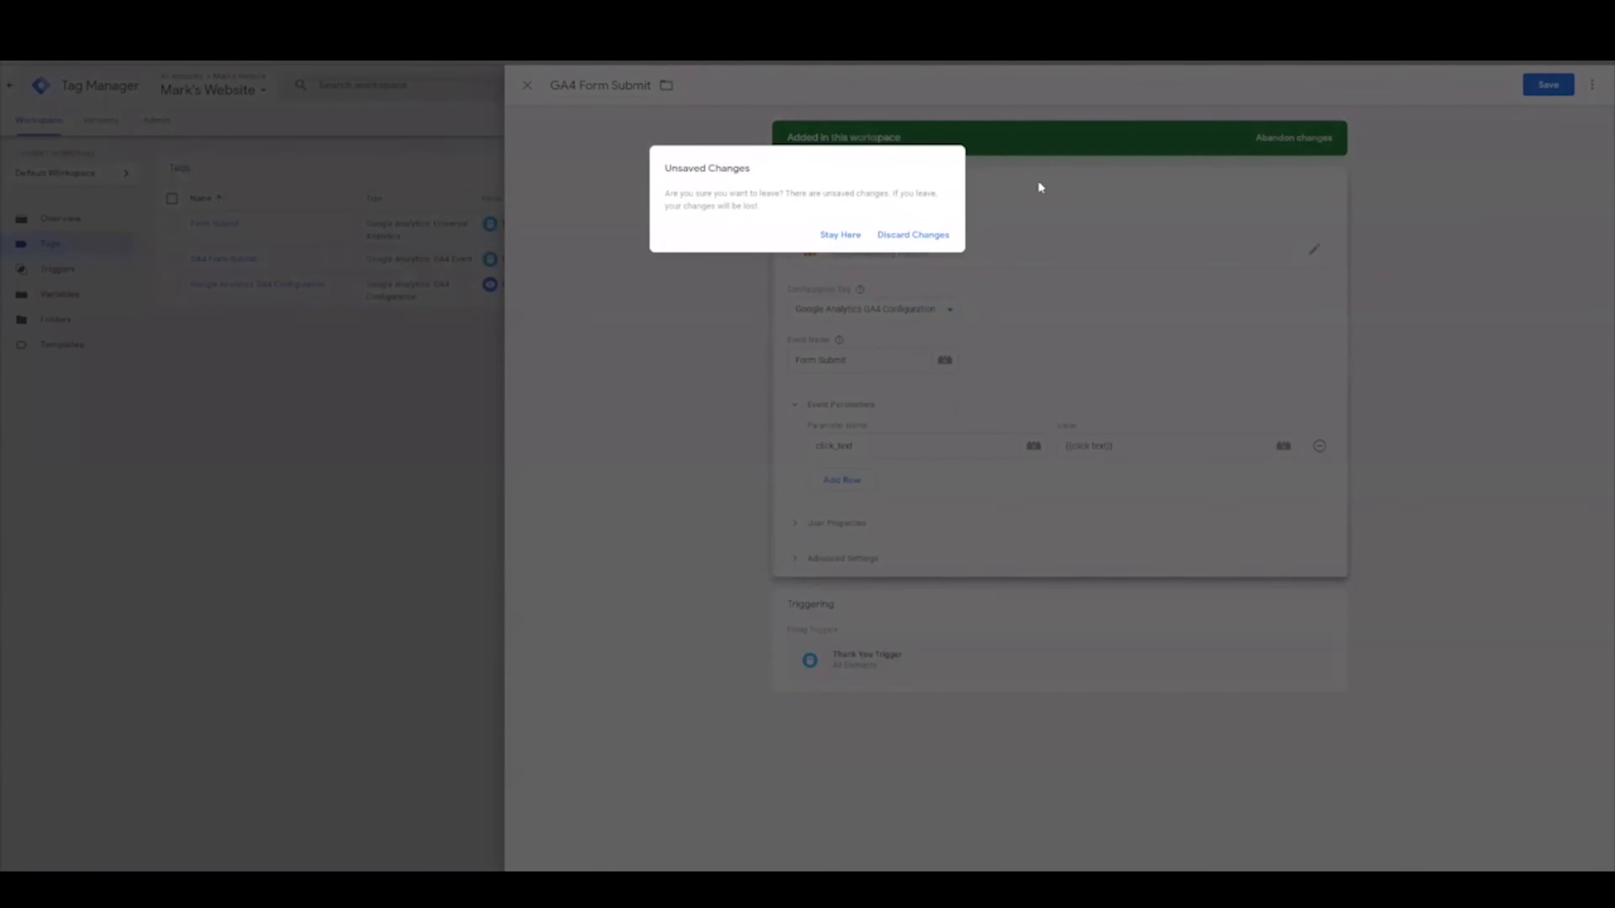
left_click(829, 235)
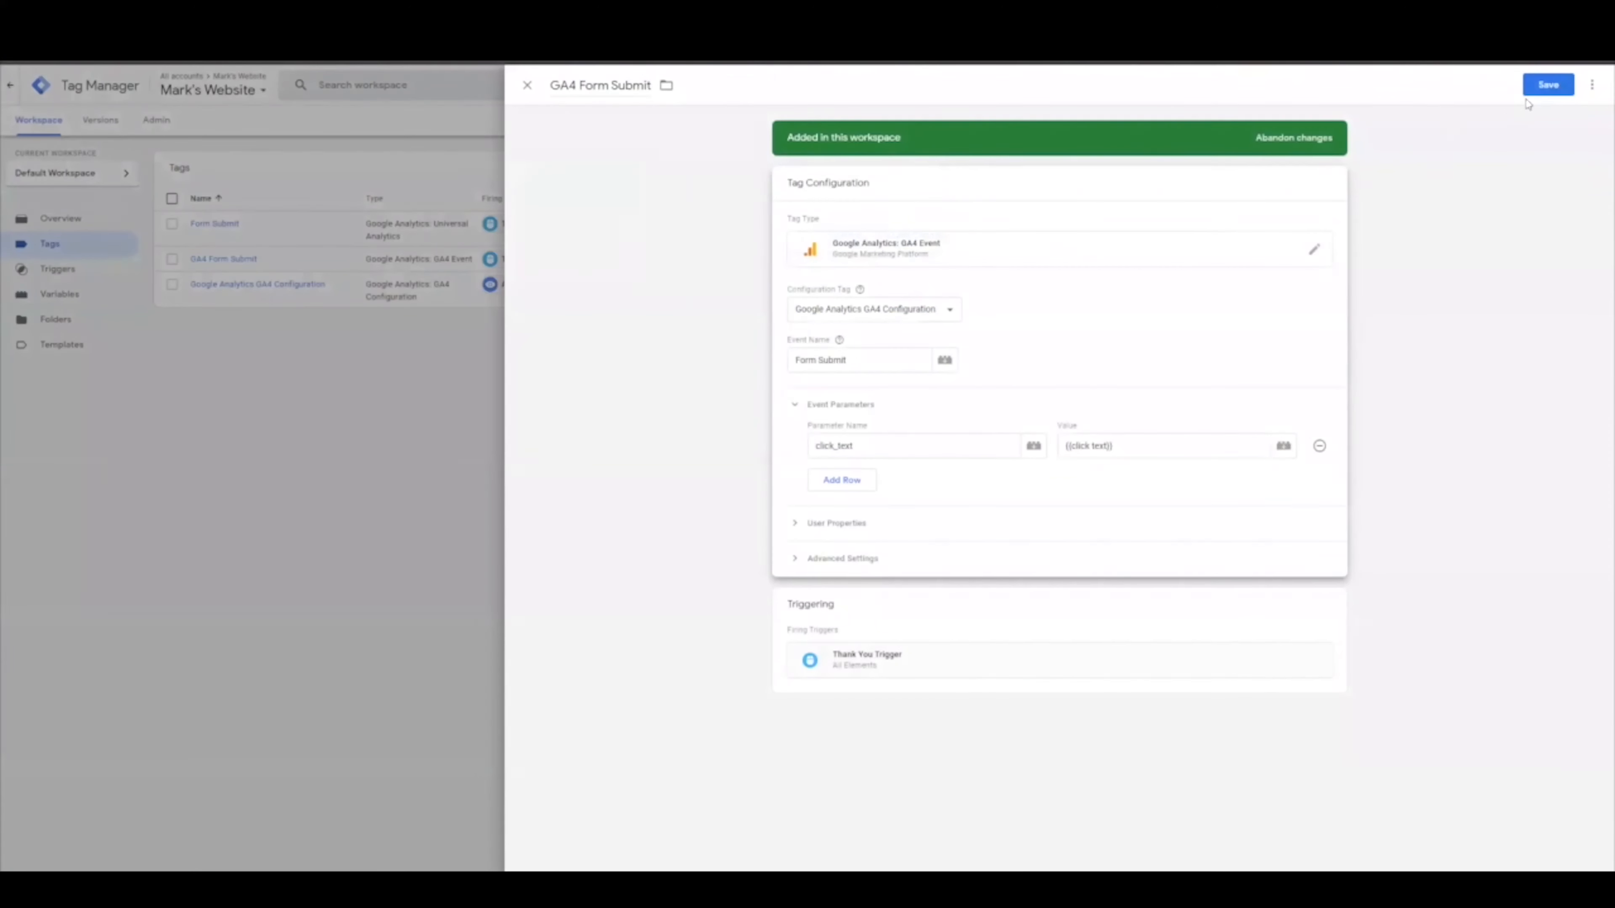
left_click(1546, 89)
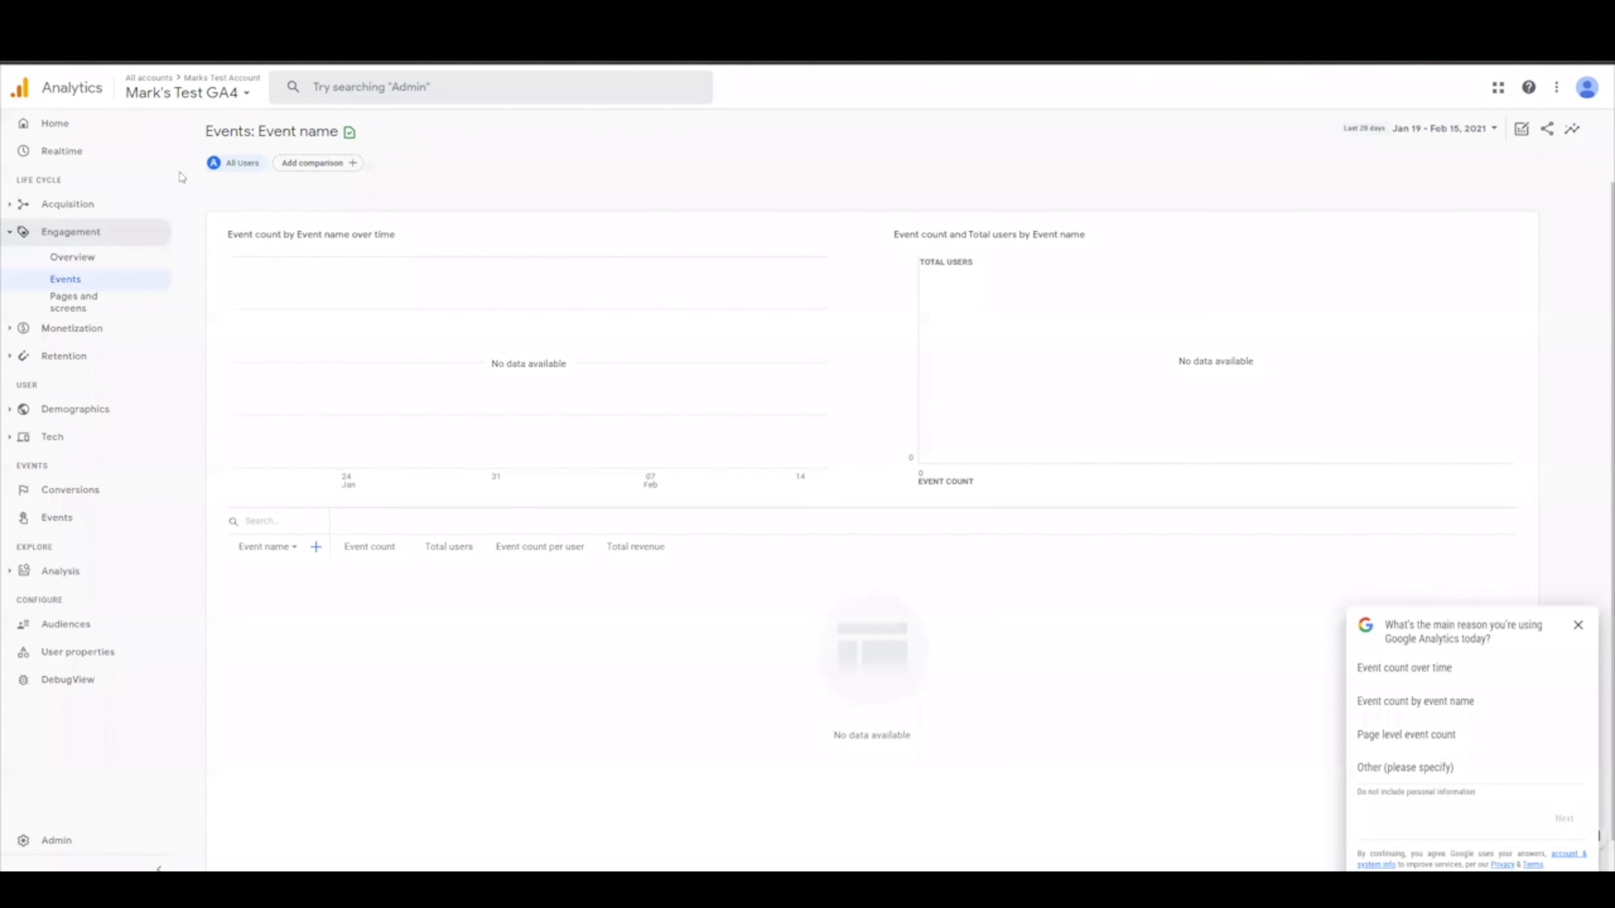
Step: Switch to Google Analytics and look through DebugView, the Engagement events report, and the Conversions and Events lists
left_click(66, 679)
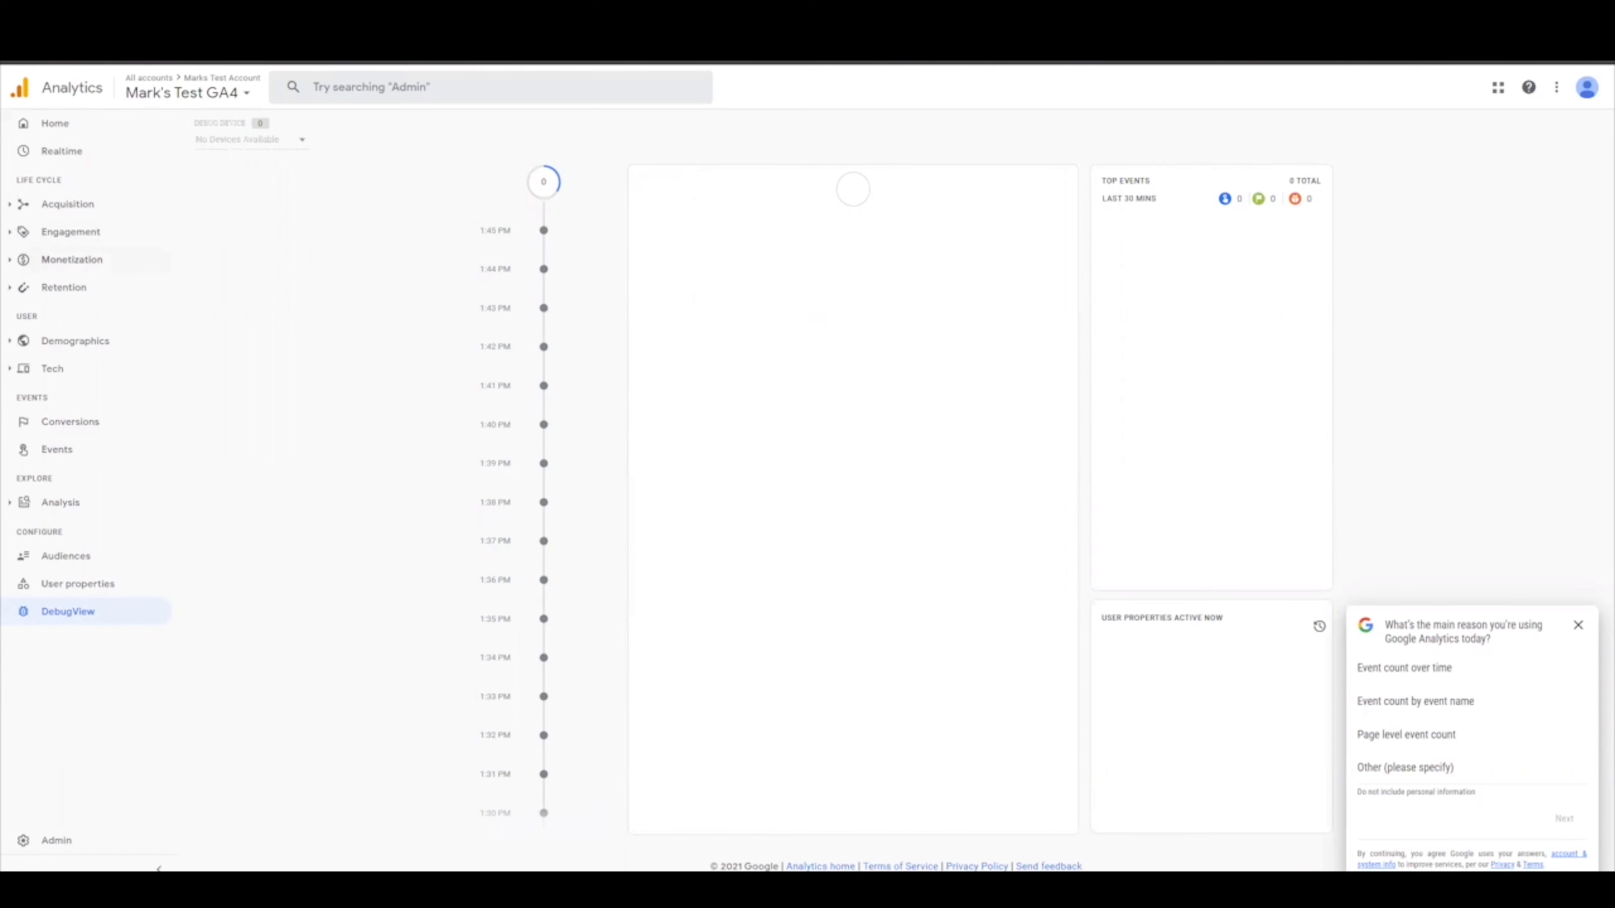
left_click(56, 232)
left_click(66, 279)
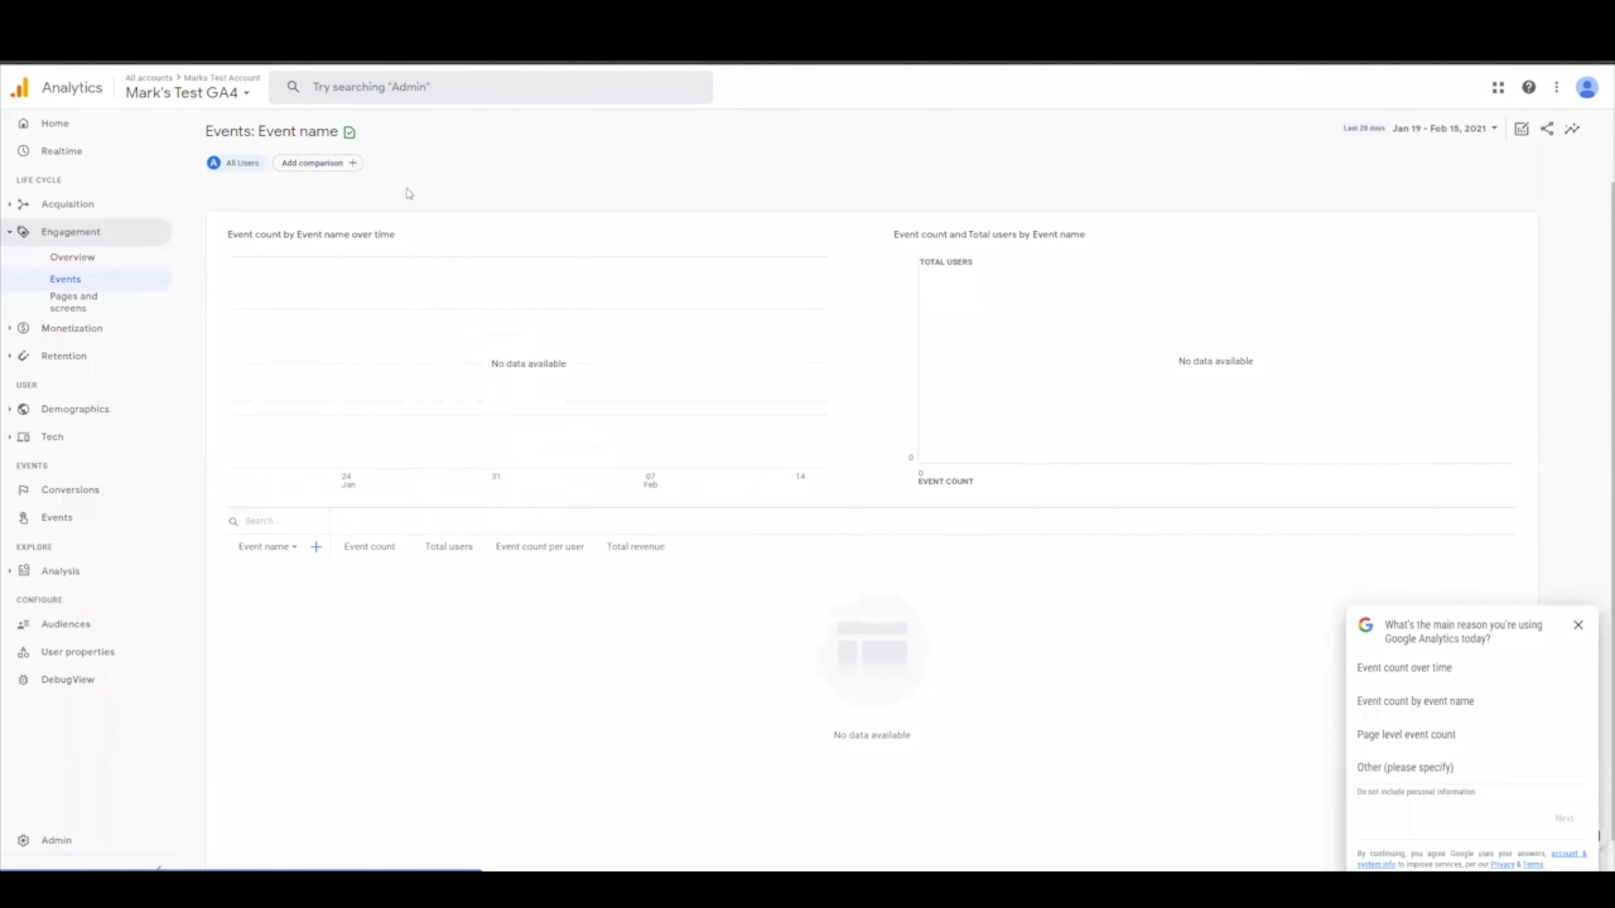
left_click(57, 517)
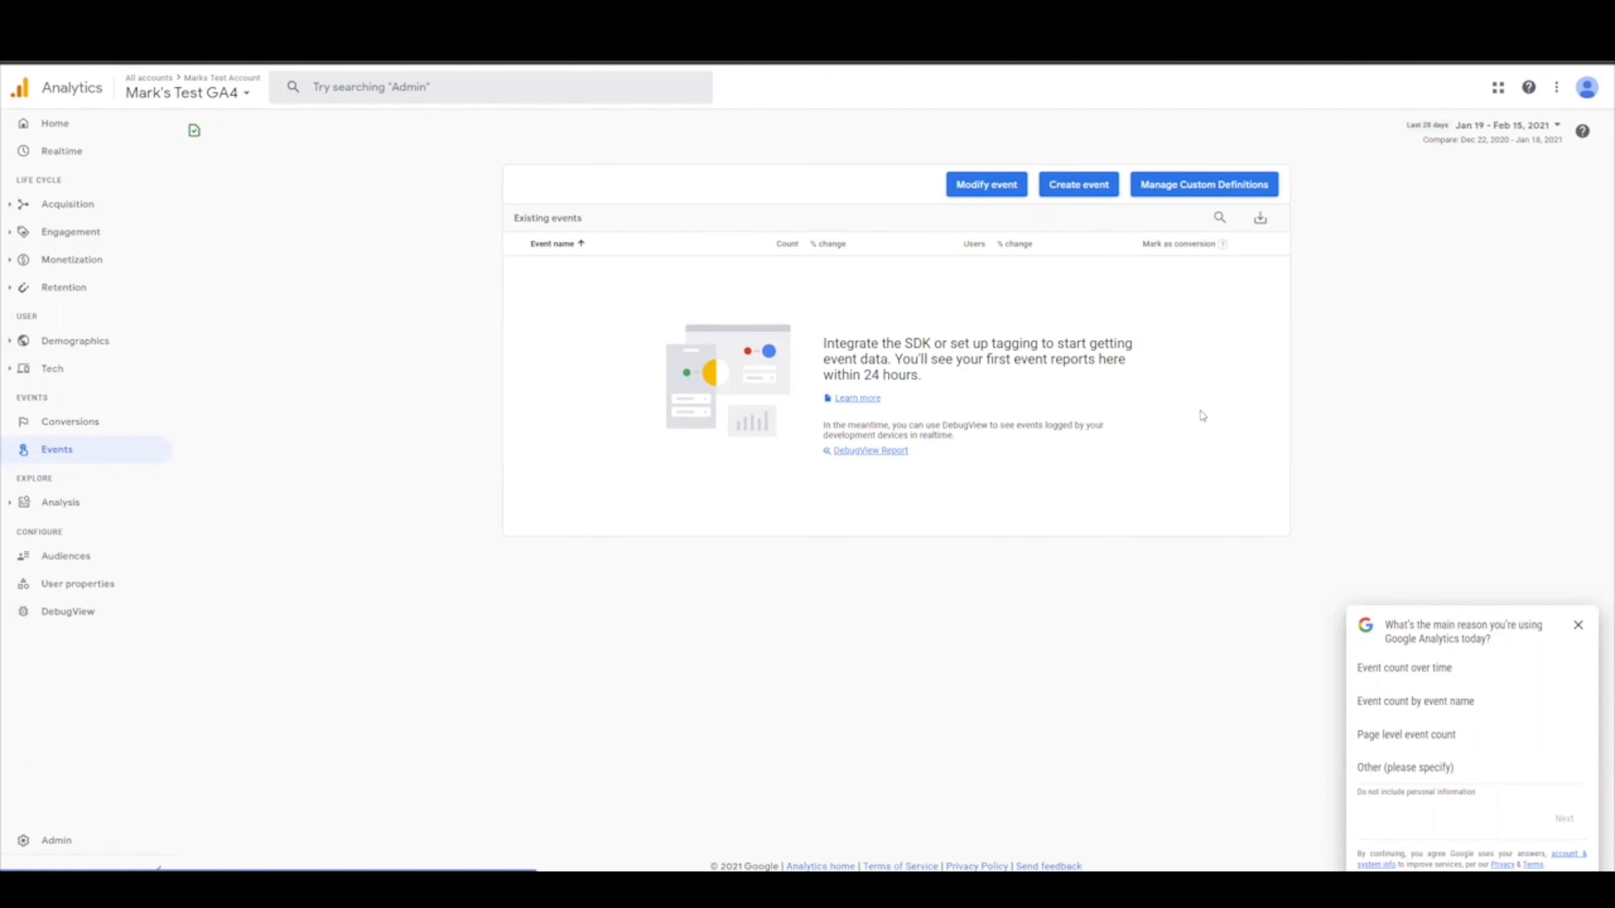
left_click(69, 421)
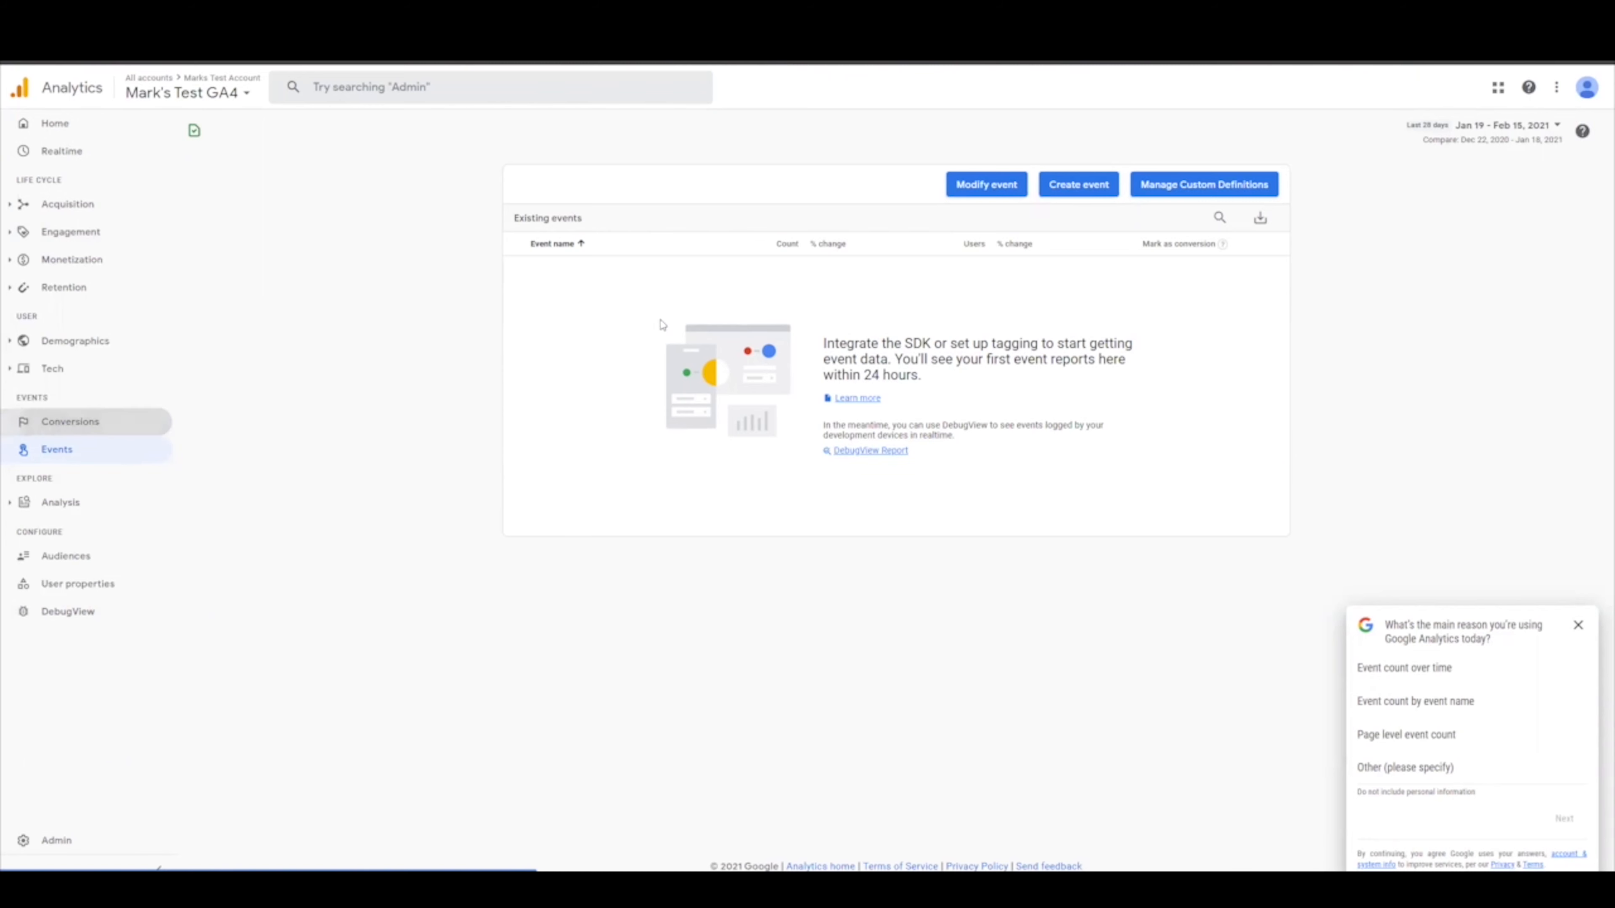
left_click(63, 449)
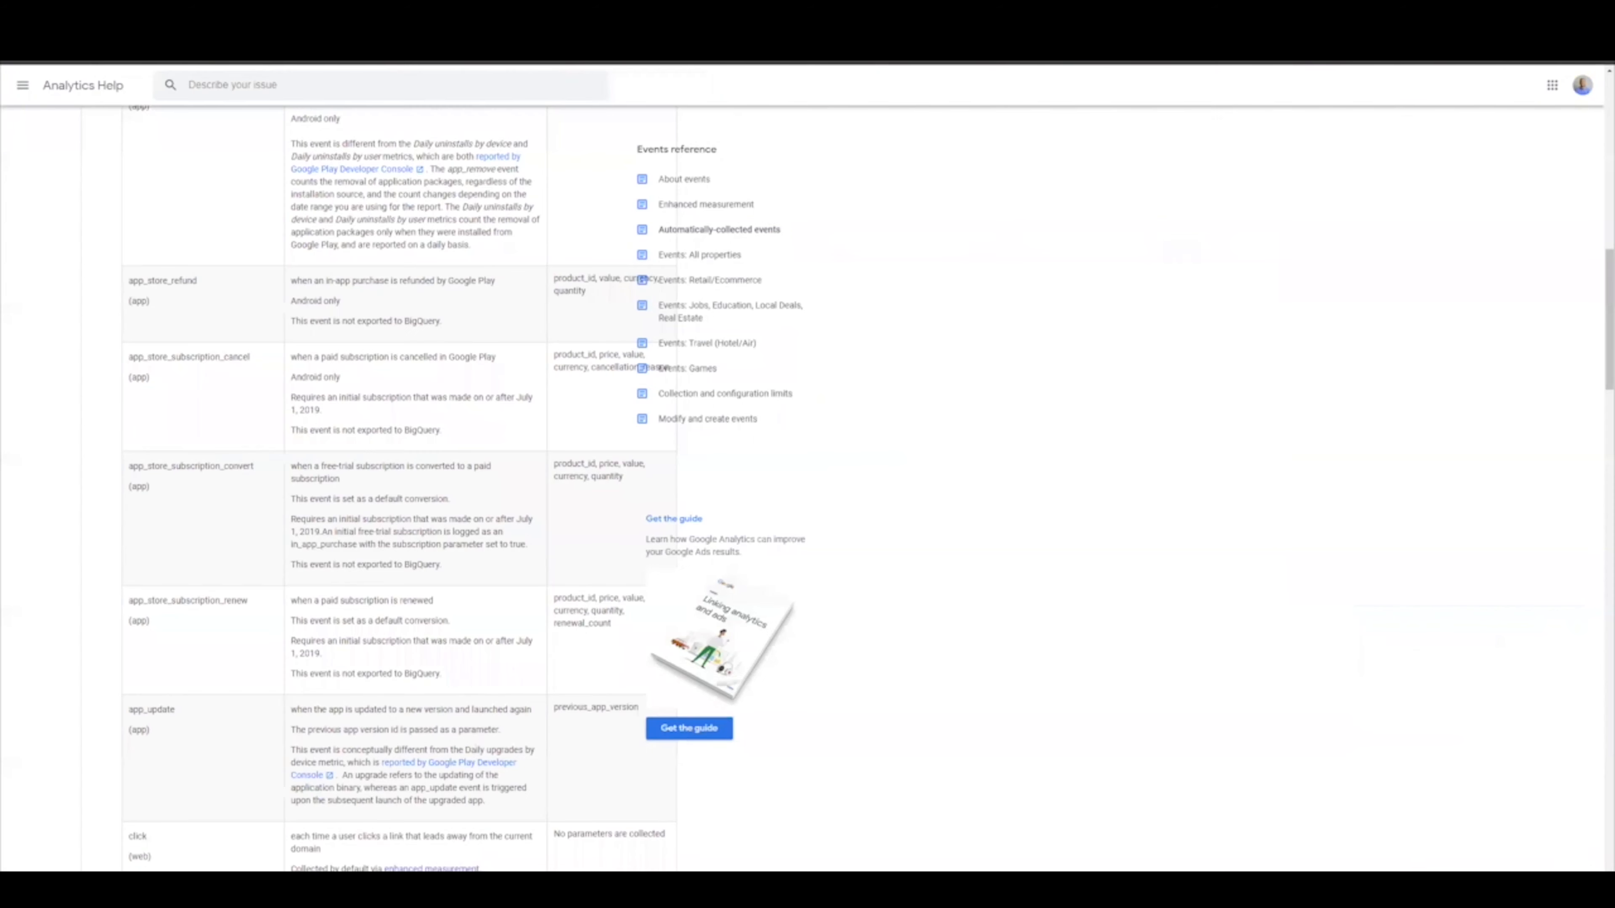
Step: Examine the default parameters and event table in the Automatically-collected events help article, then return to Google Analytics and dismiss the survey
scroll(301, 358, "up", 15)
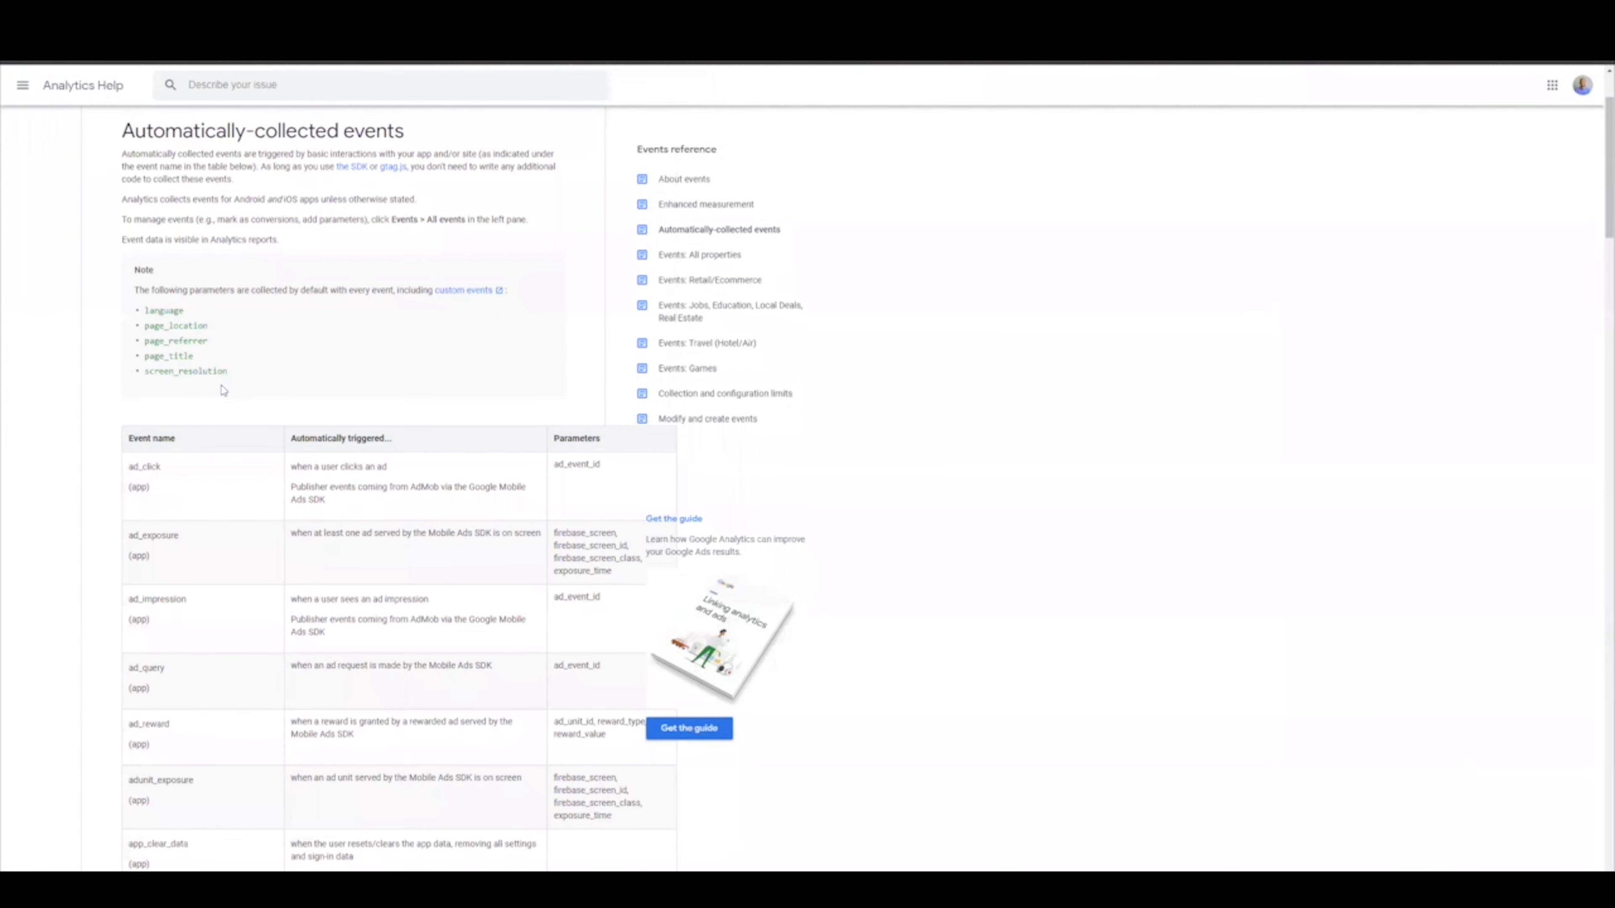
scroll(202, 375, "down", 12)
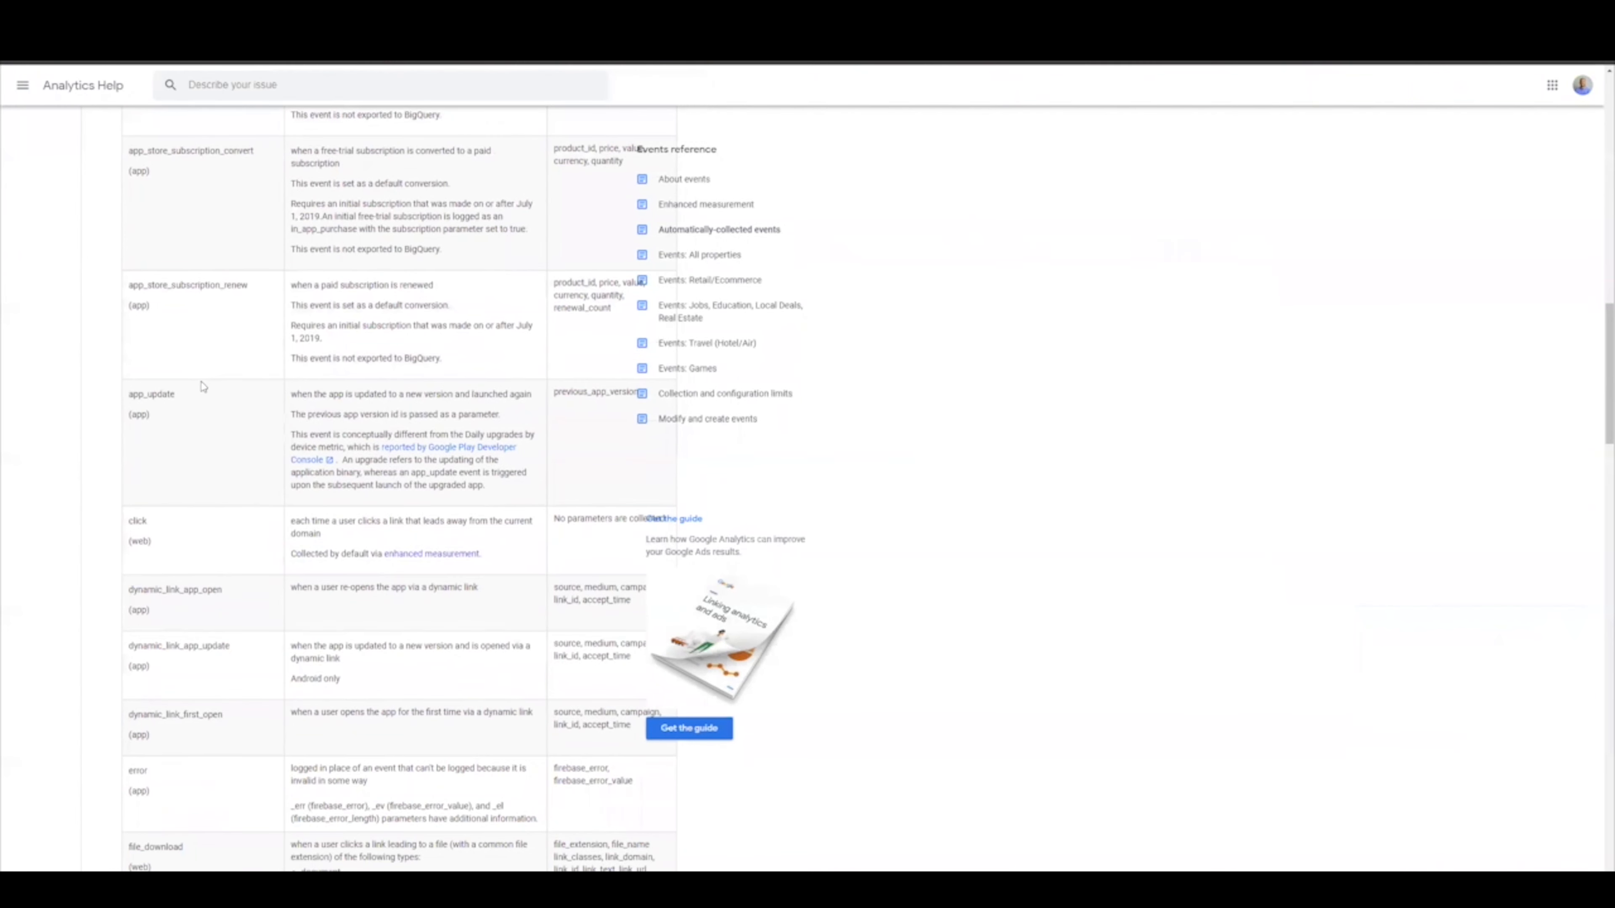
scroll(193, 426, "down", 1)
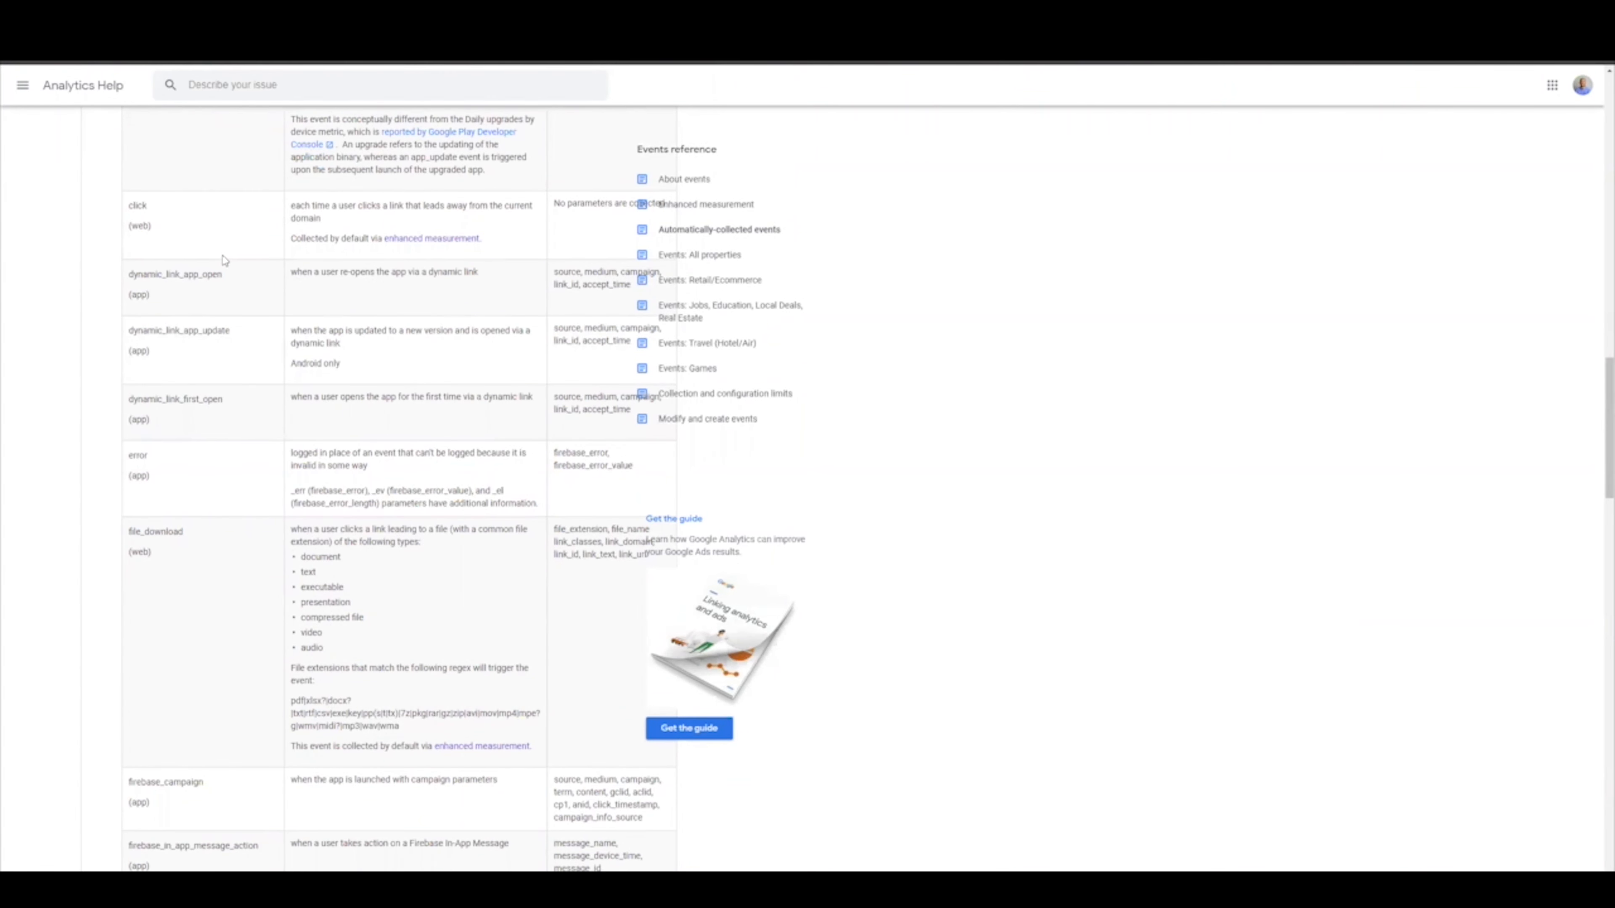
scroll(227, 261, "down", 6)
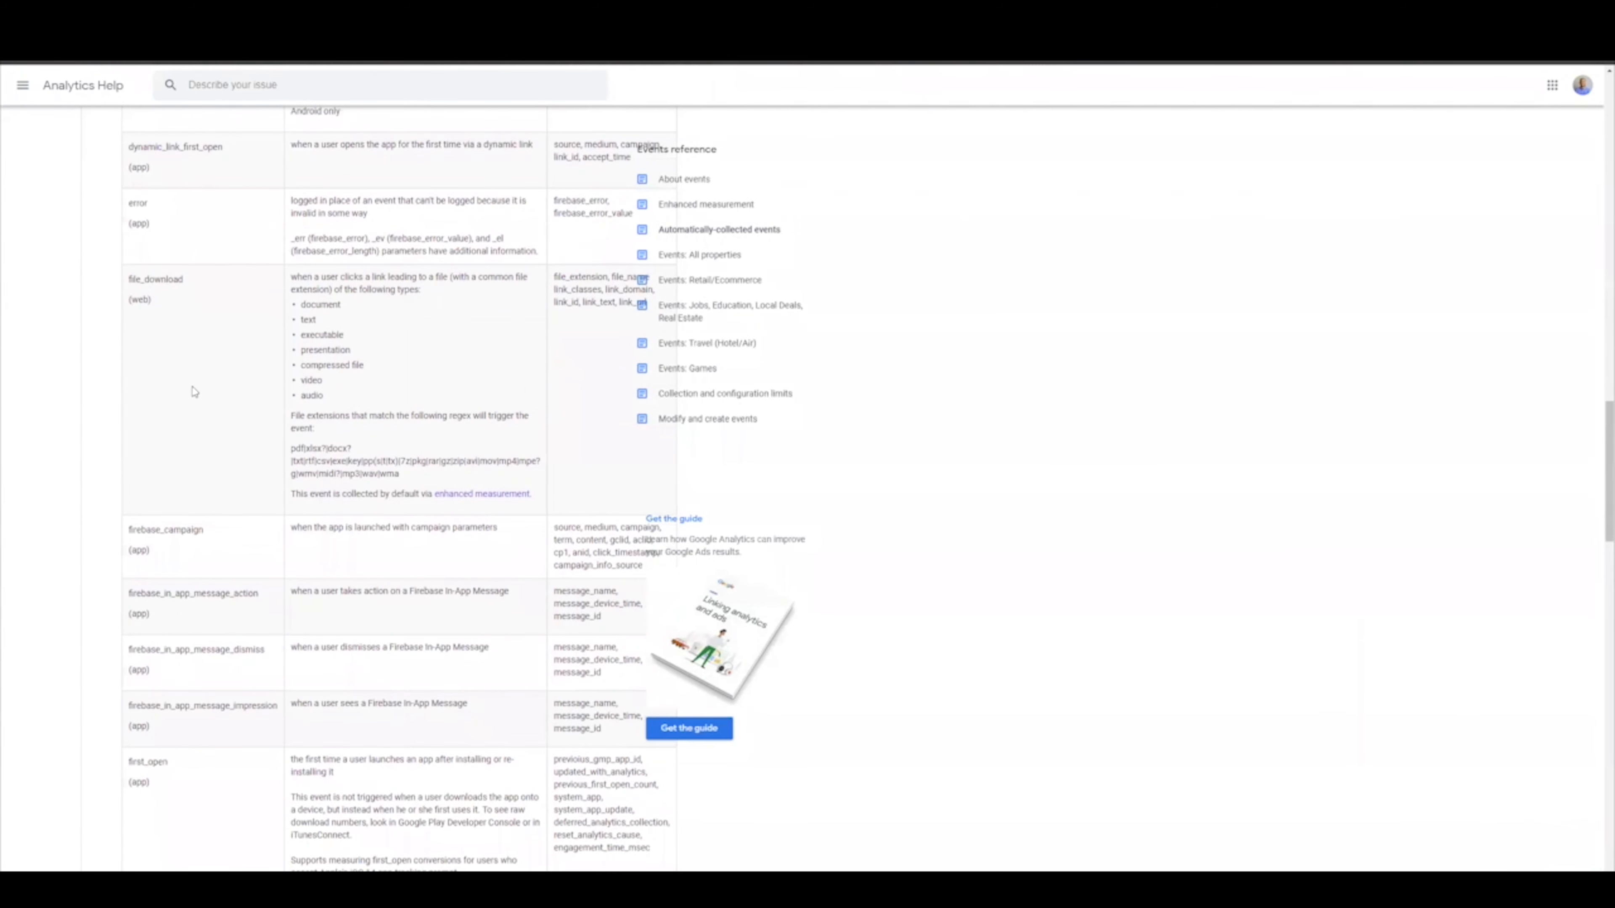
scroll(204, 316, "up", 6)
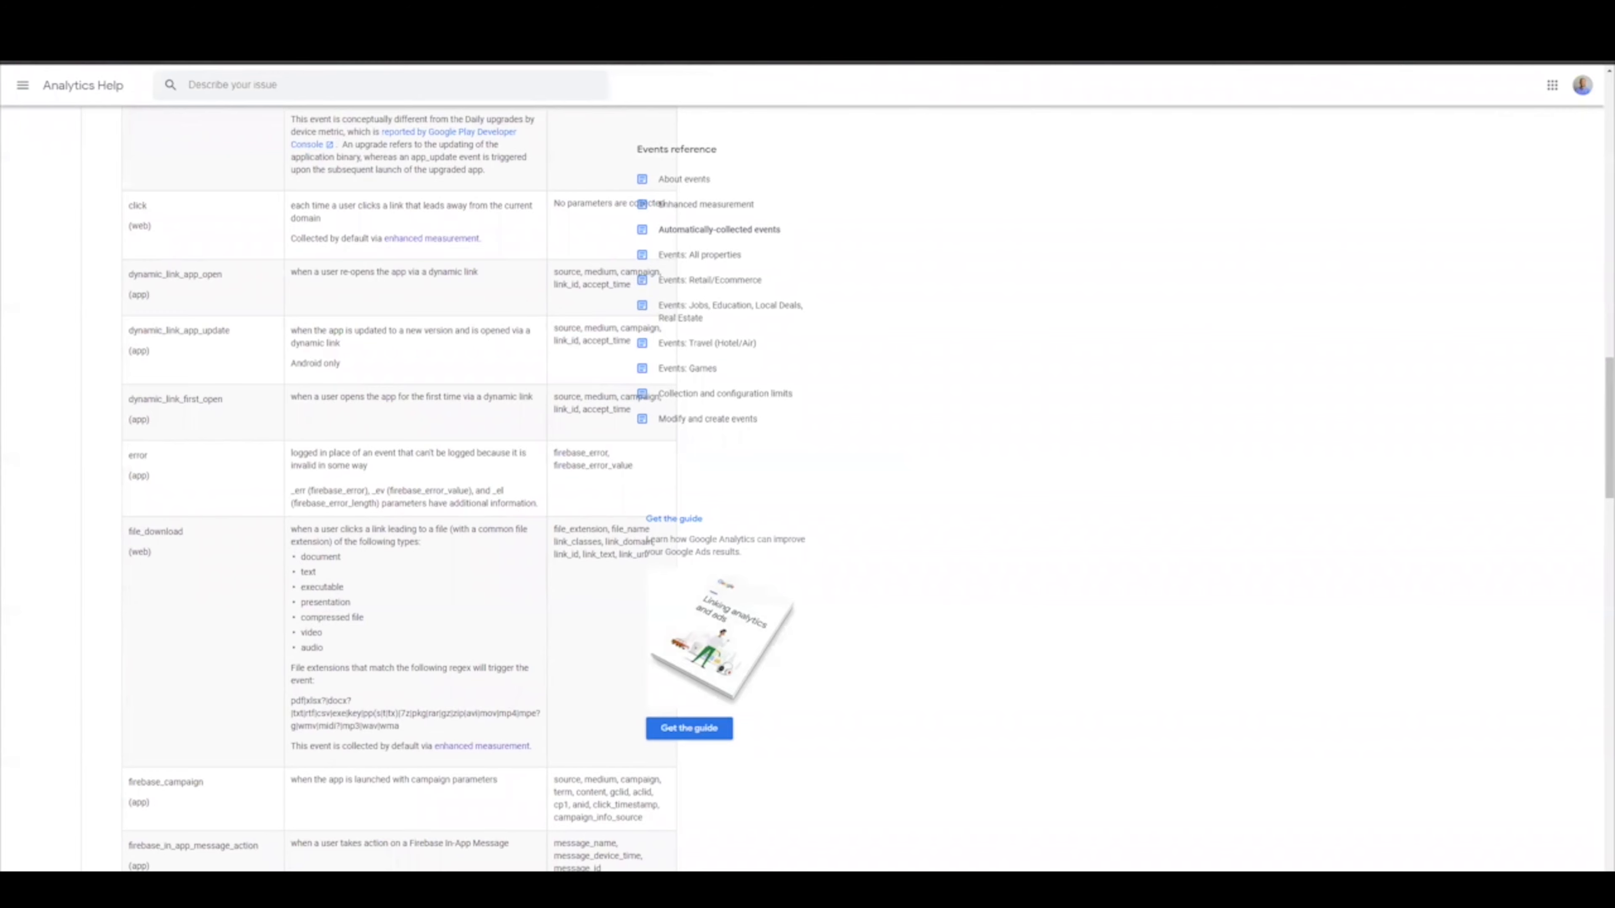
key("ctrl+Tab")
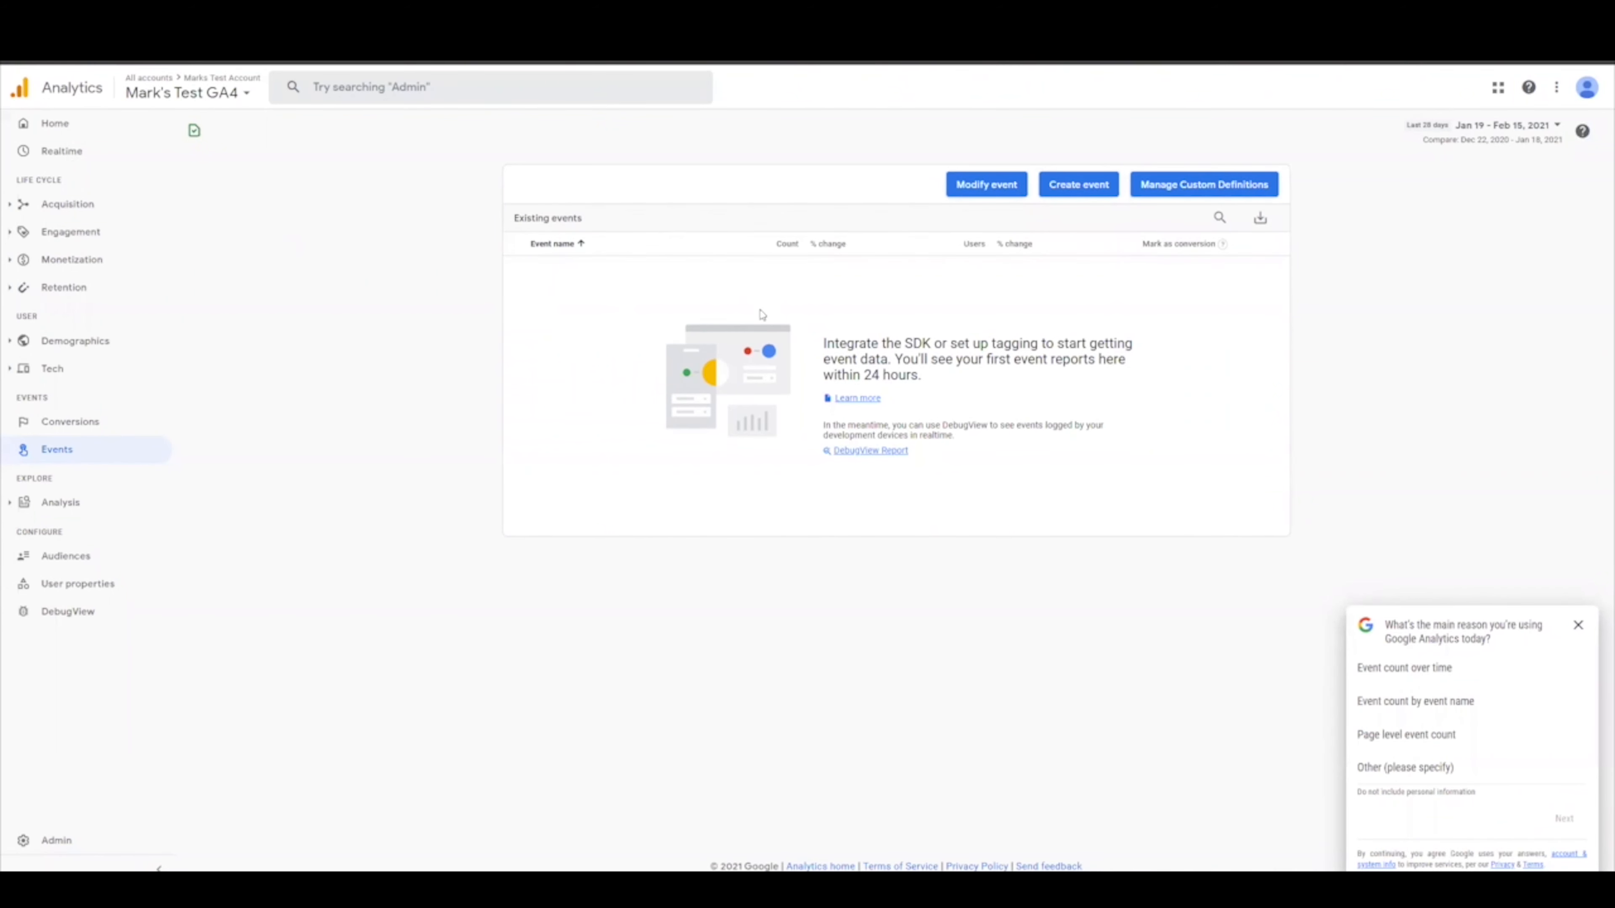
left_click(1579, 626)
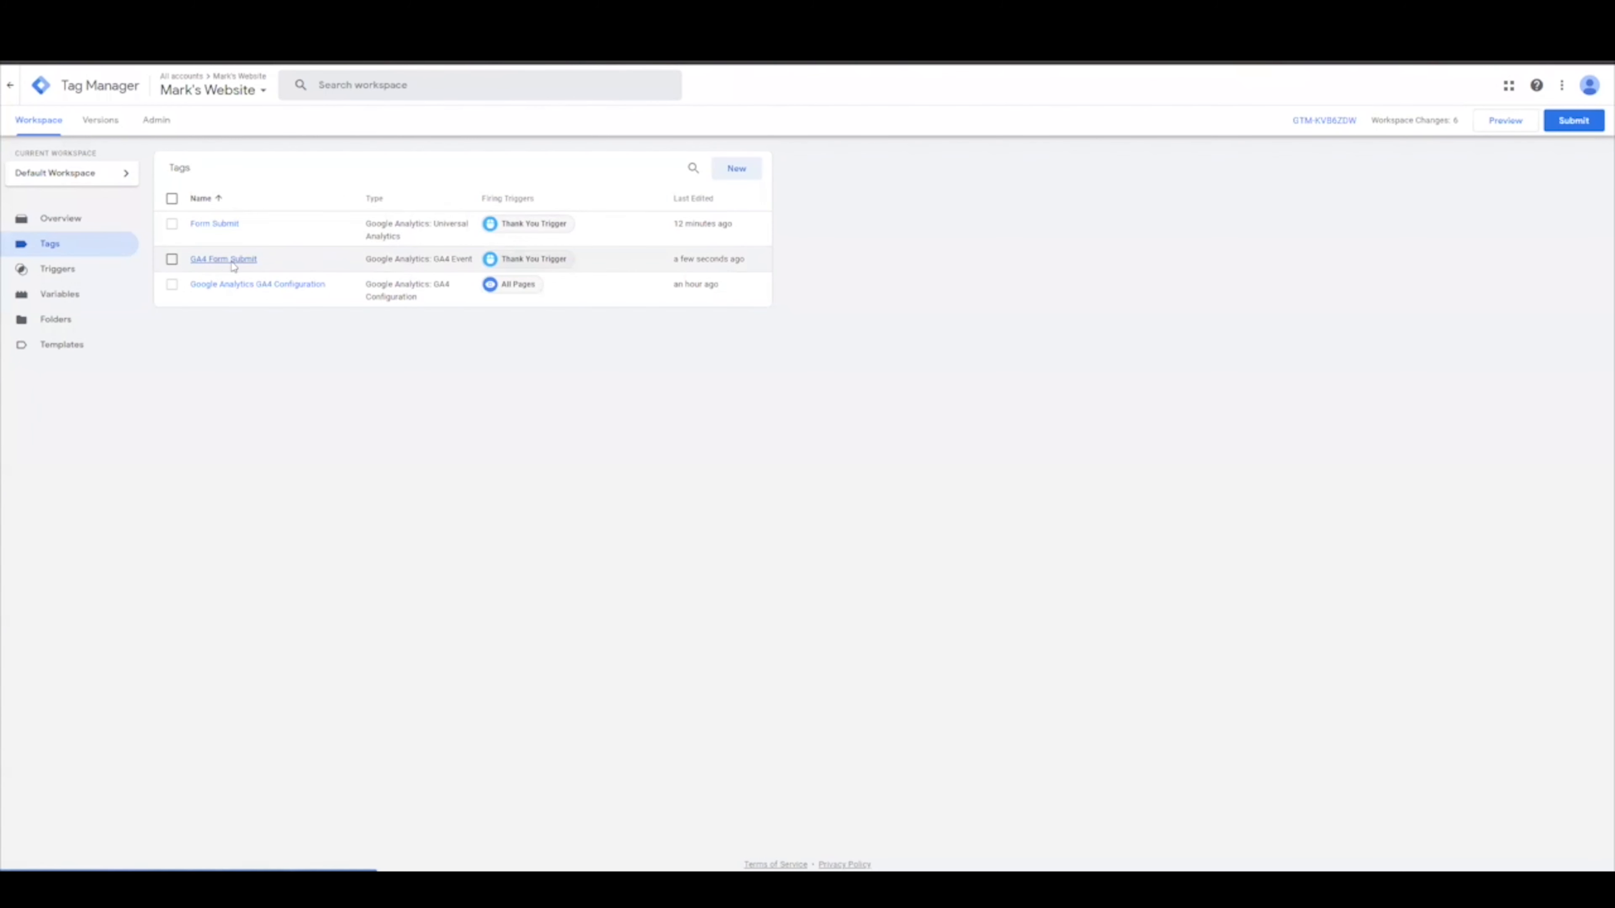
Step: Inspect the event name, click_text parameter and firing trigger of the GA4 Form Submit tag in Tag Manager, then close the tag
left_click(216, 259)
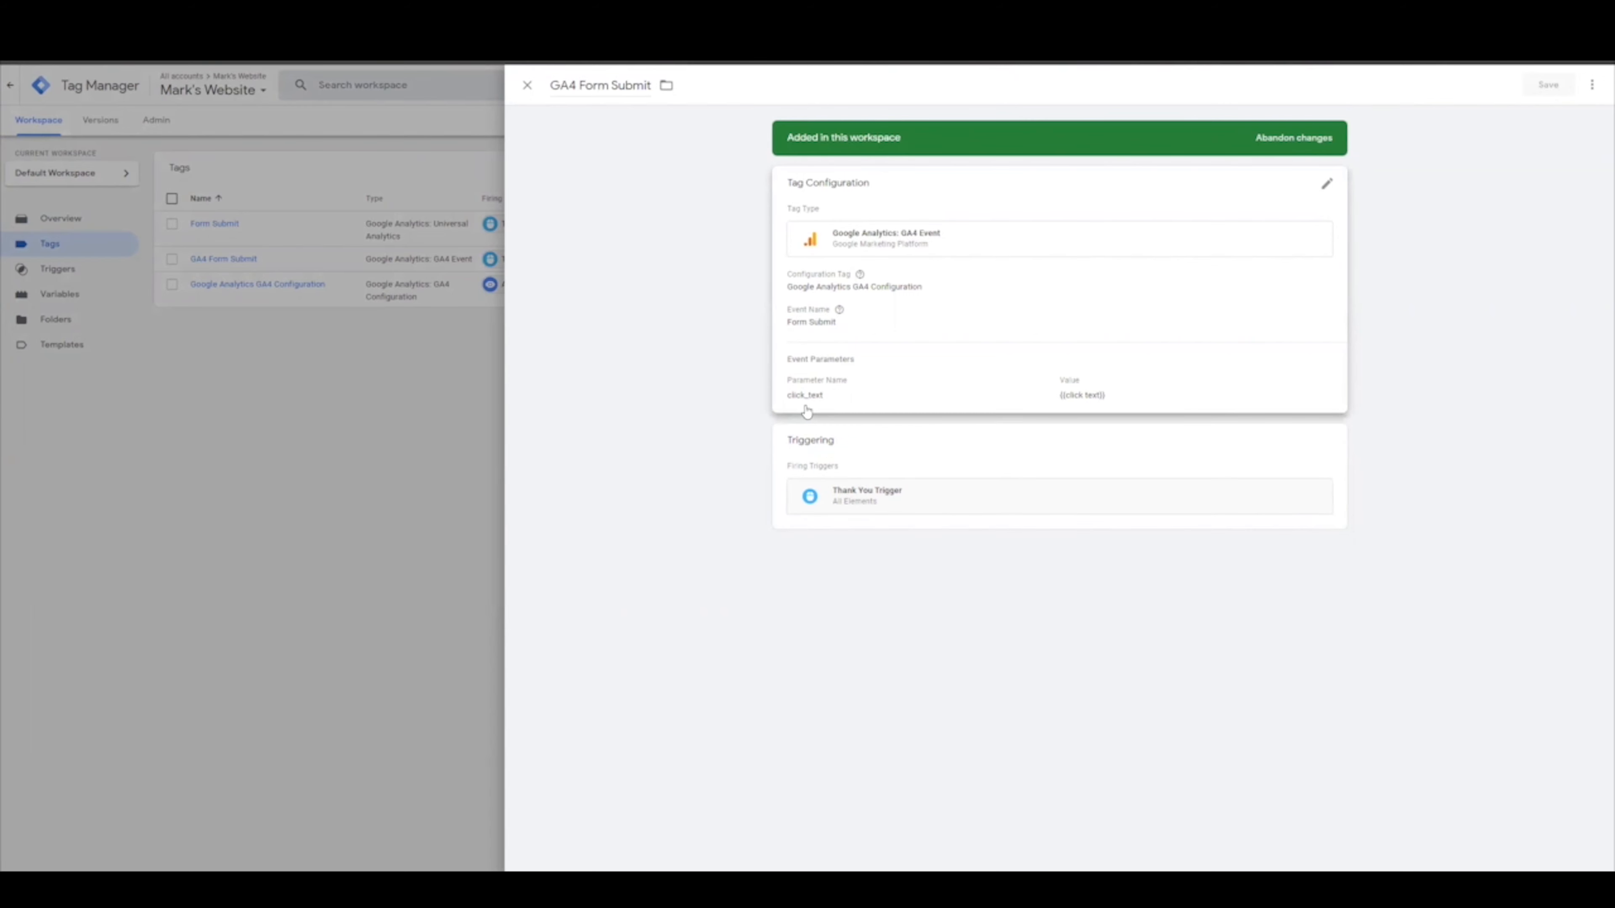
left_click(527, 85)
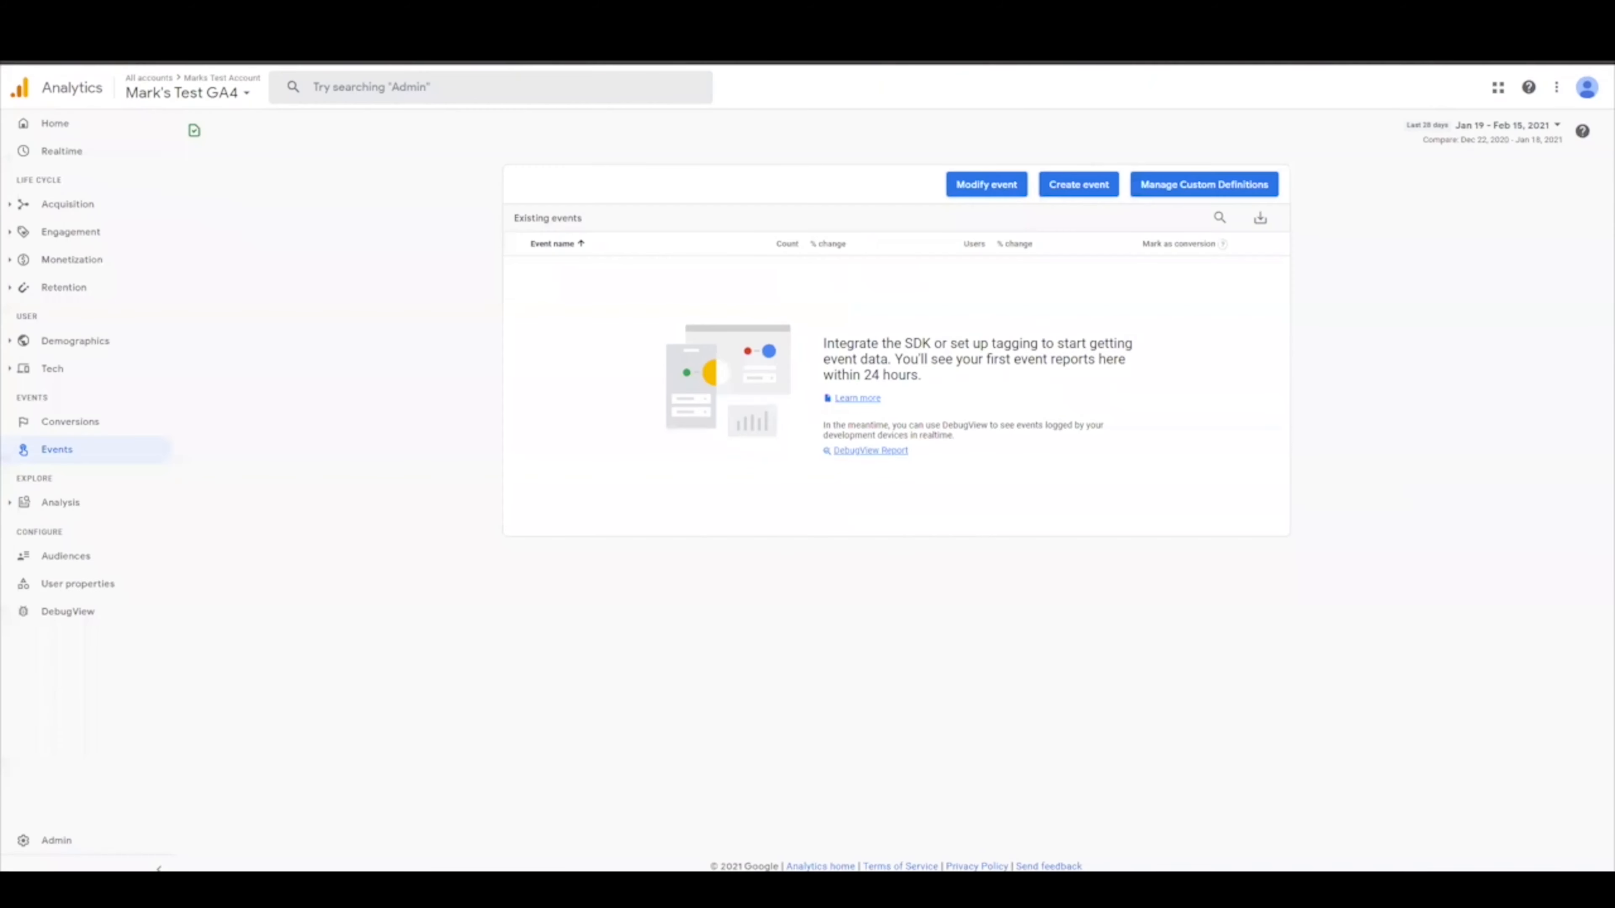
Step: In Google Analytics, look through the Engagement events report and the Conversions list
left_click(68, 232)
left_click(69, 283)
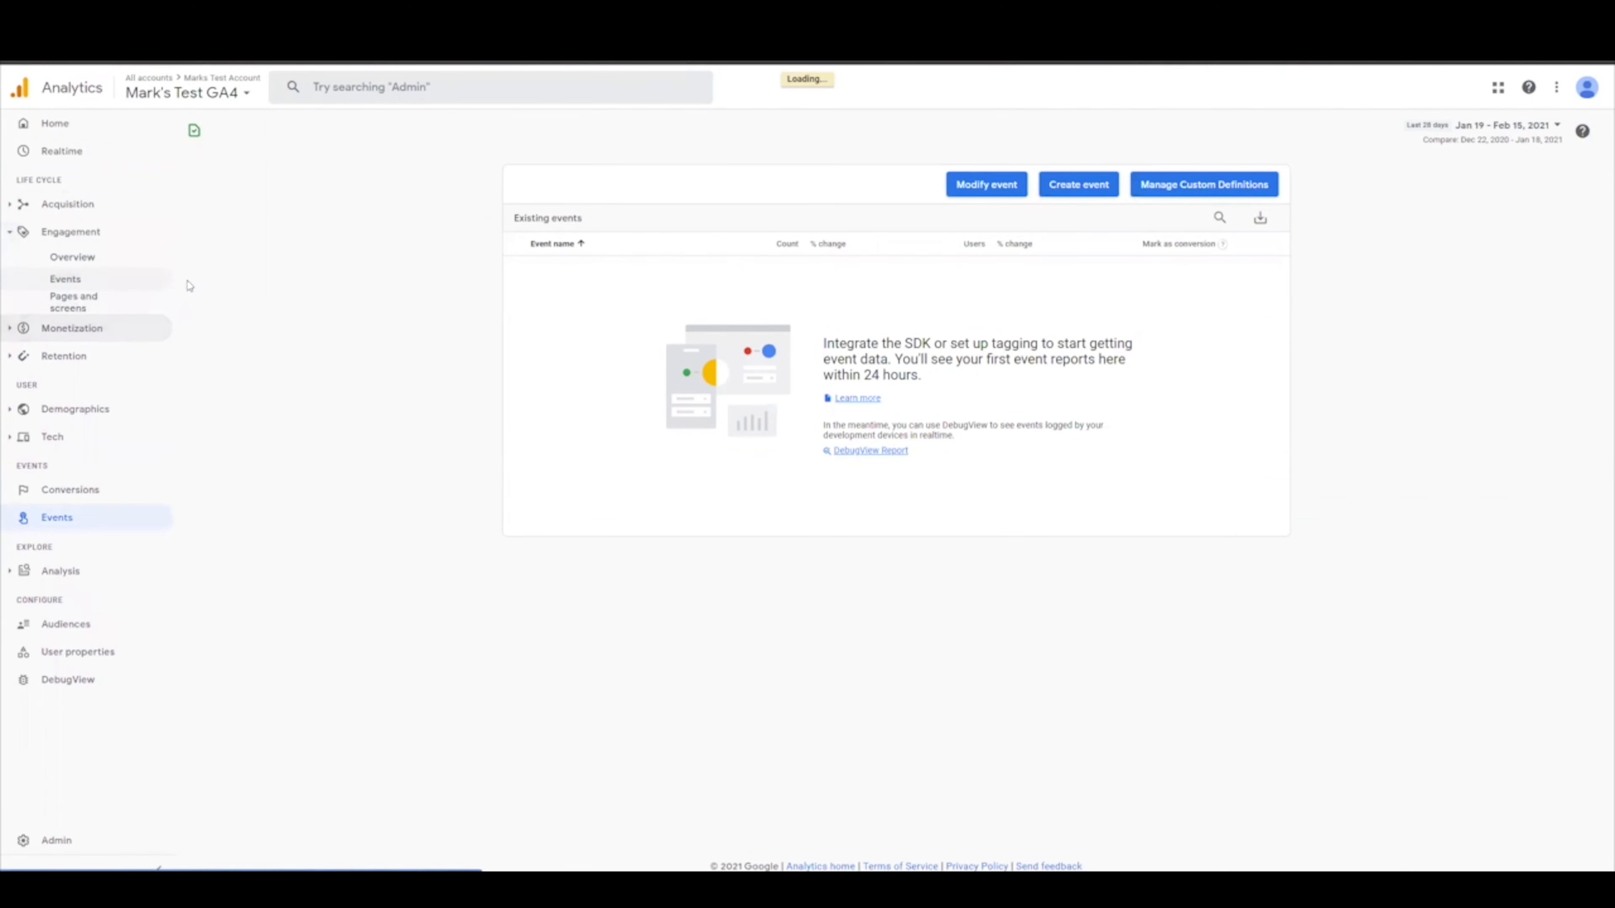
left_click(56, 519)
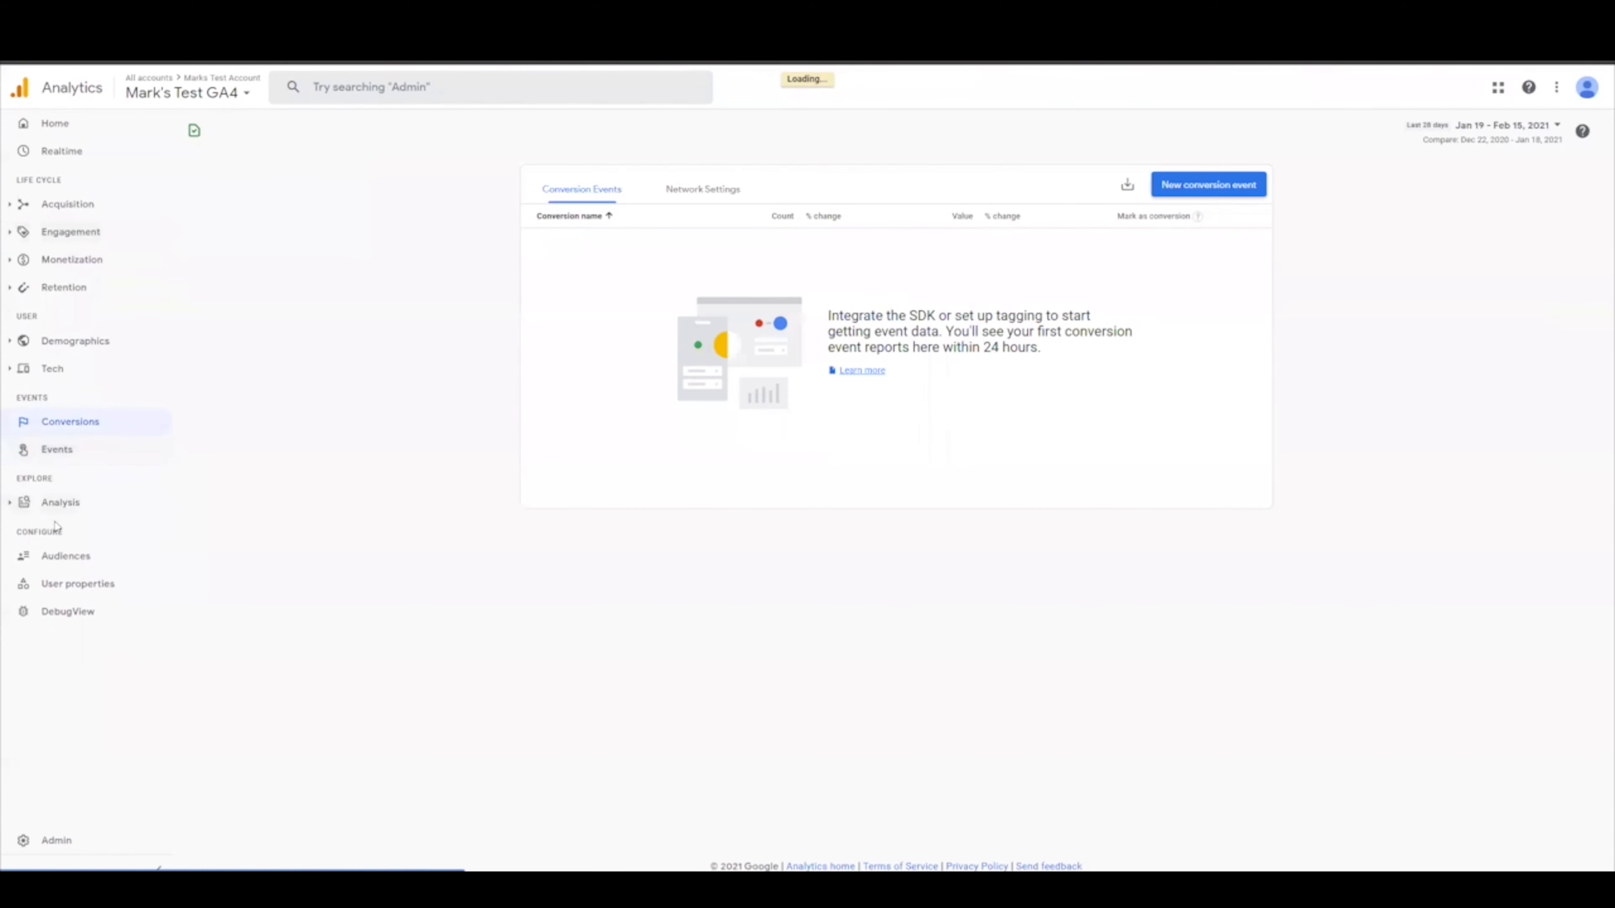